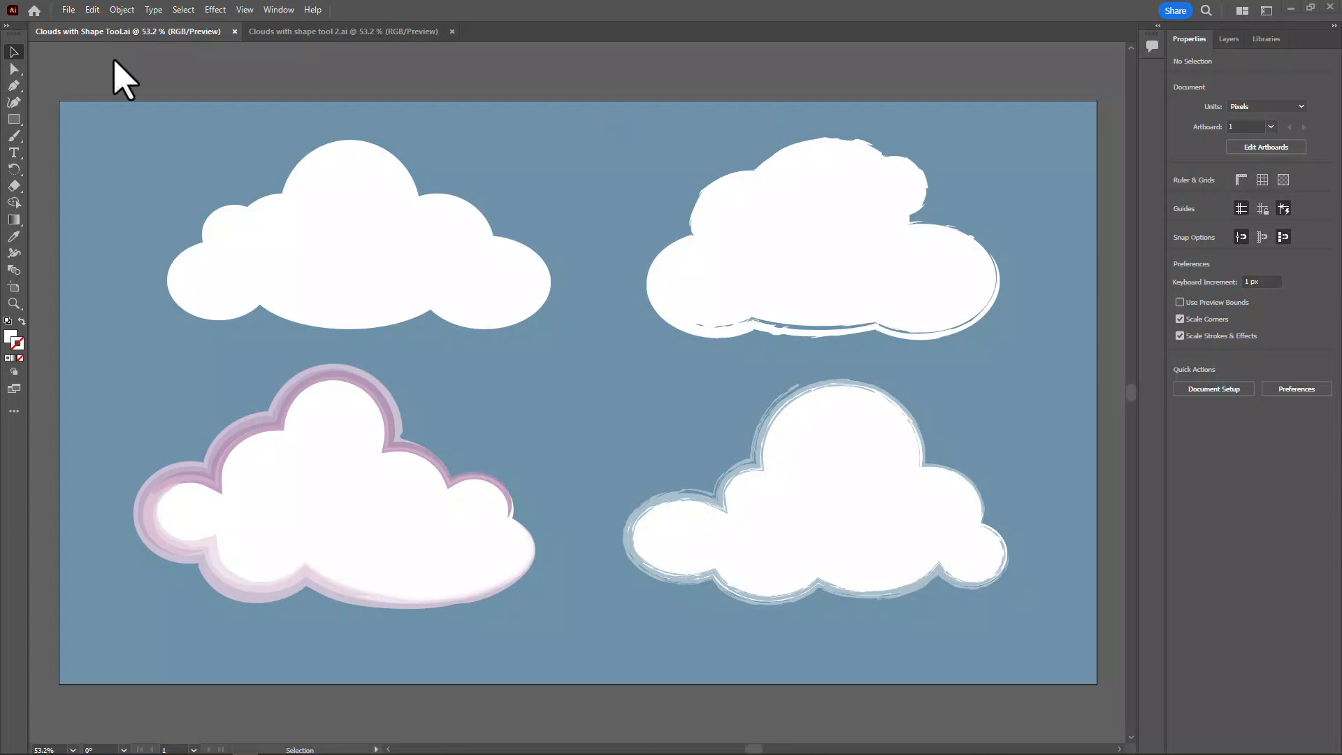
# - Create a Web document of 1280 x 720 px, named "Clouds 2" followed by the author's first name
pyautogui.click(70, 9)
pyautogui.click(78, 25)
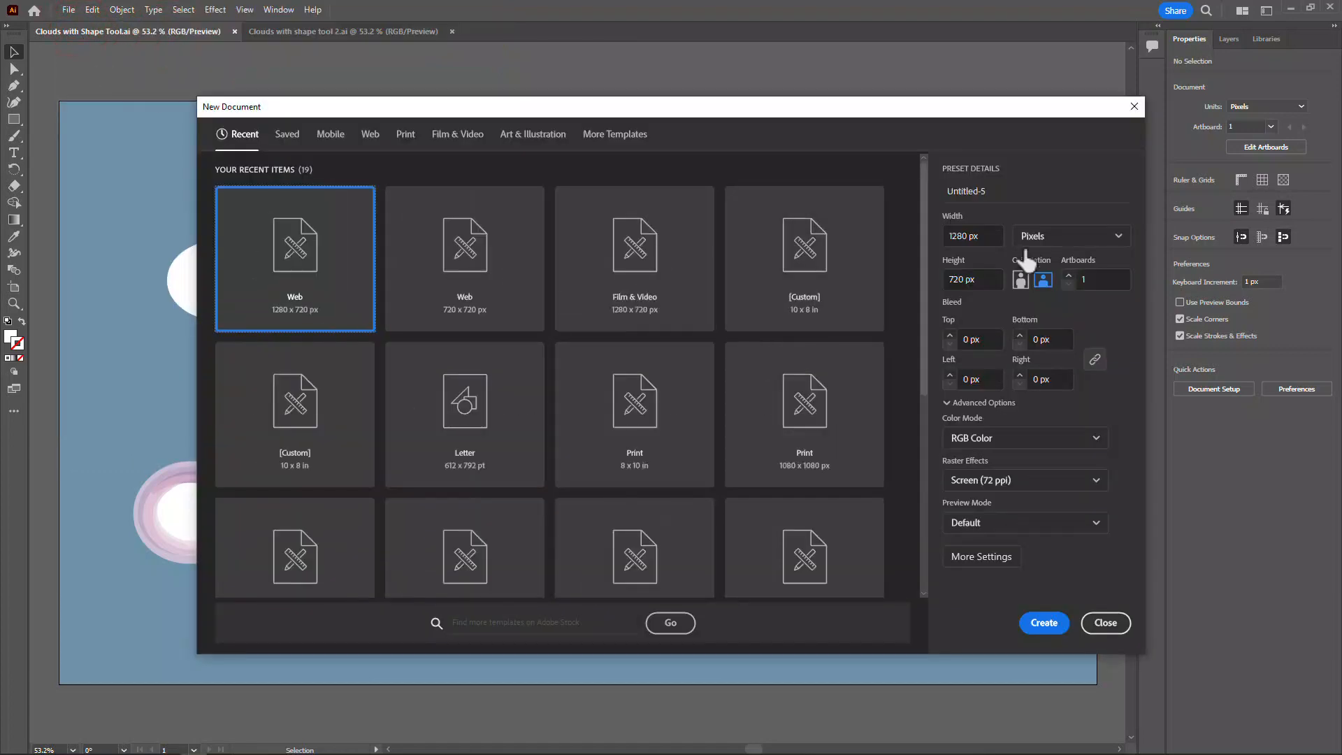
pyautogui.click(373, 134)
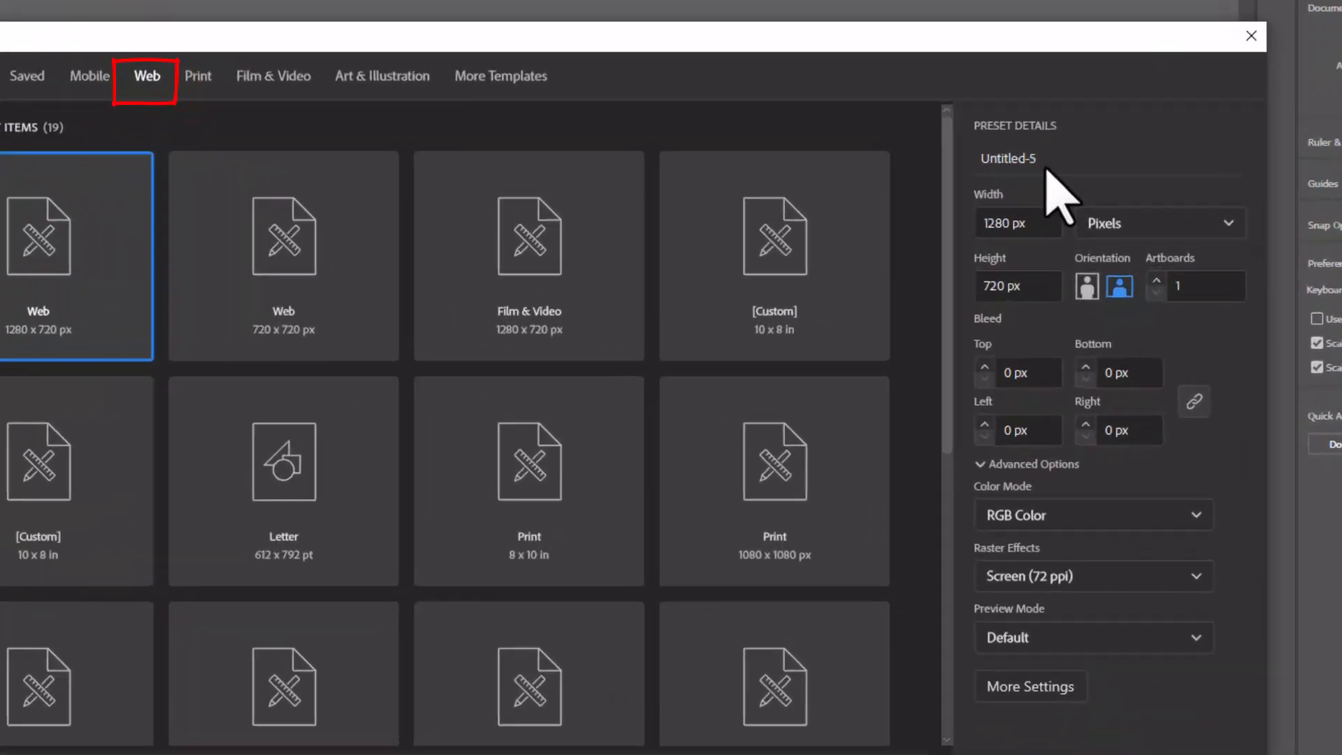
pyautogui.click(986, 191)
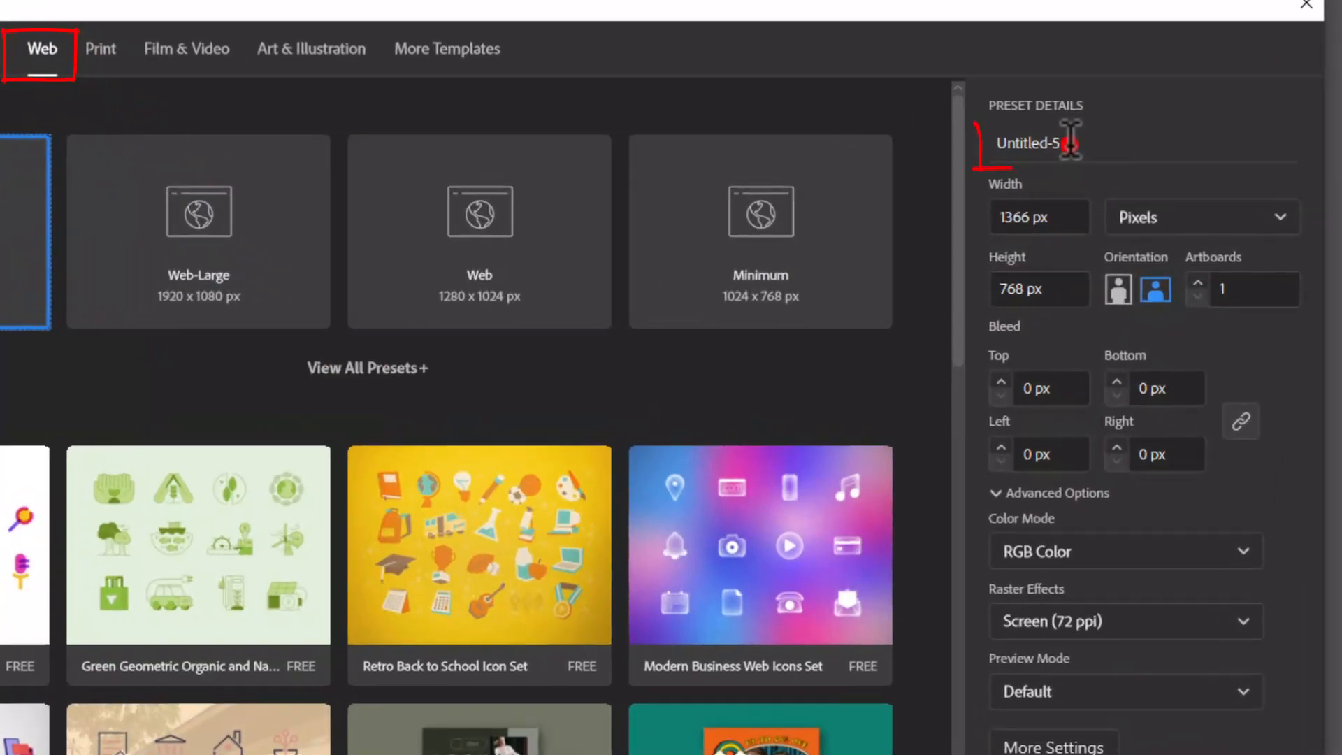
pyautogui.write('Clouds 2 Jus')
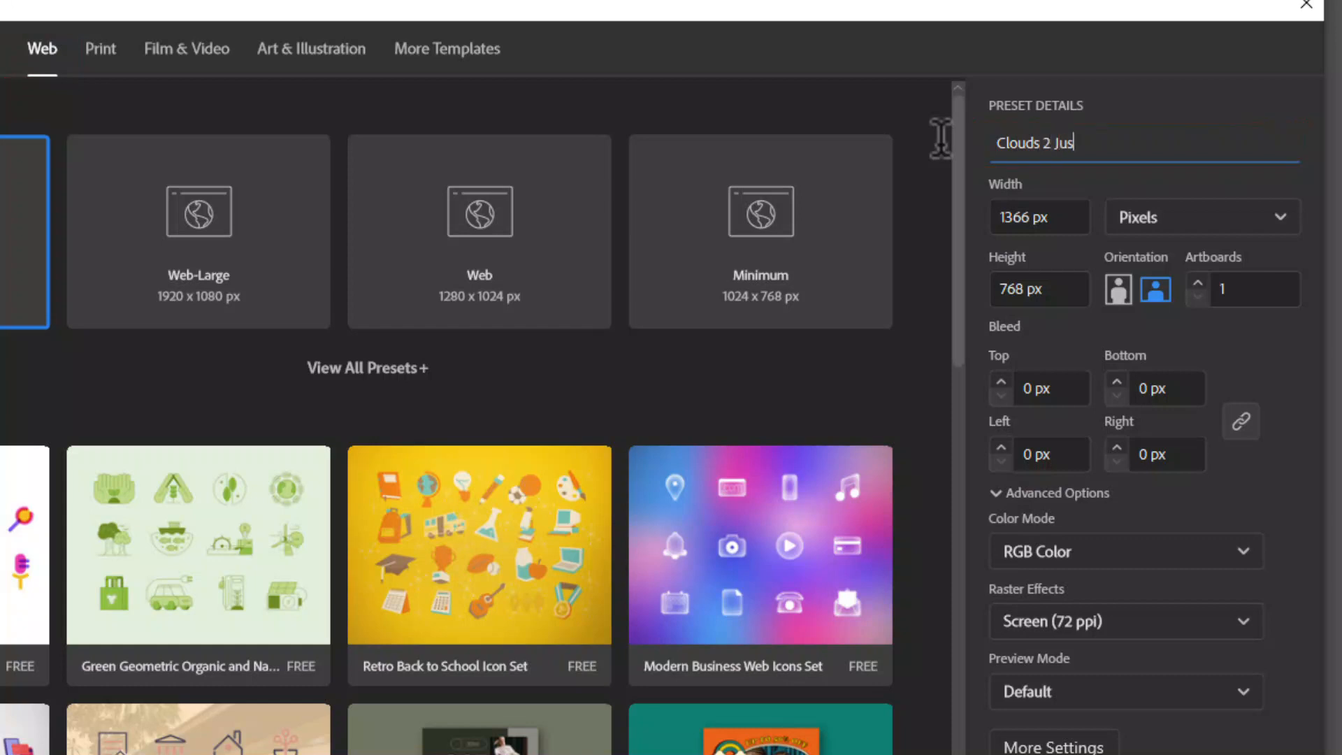
pyautogui.write('tine')
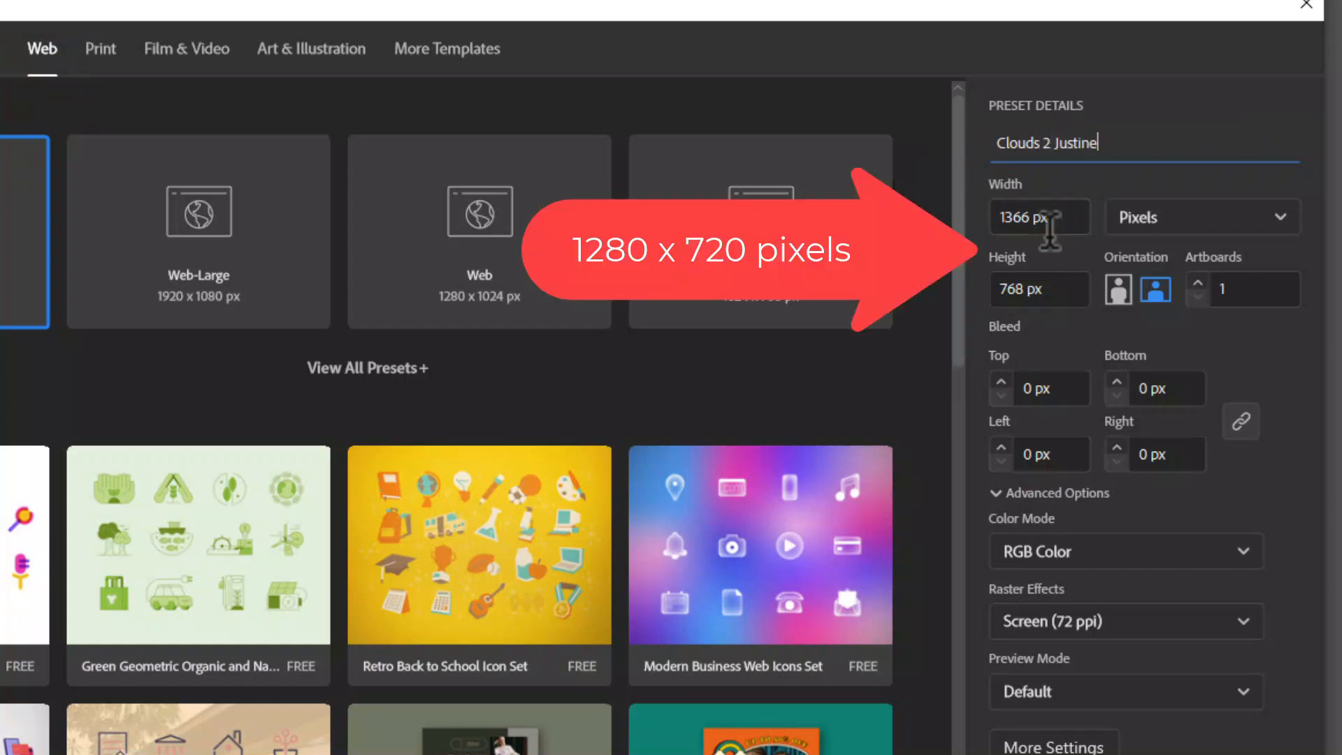
pyautogui.doubleClick(1030, 217)
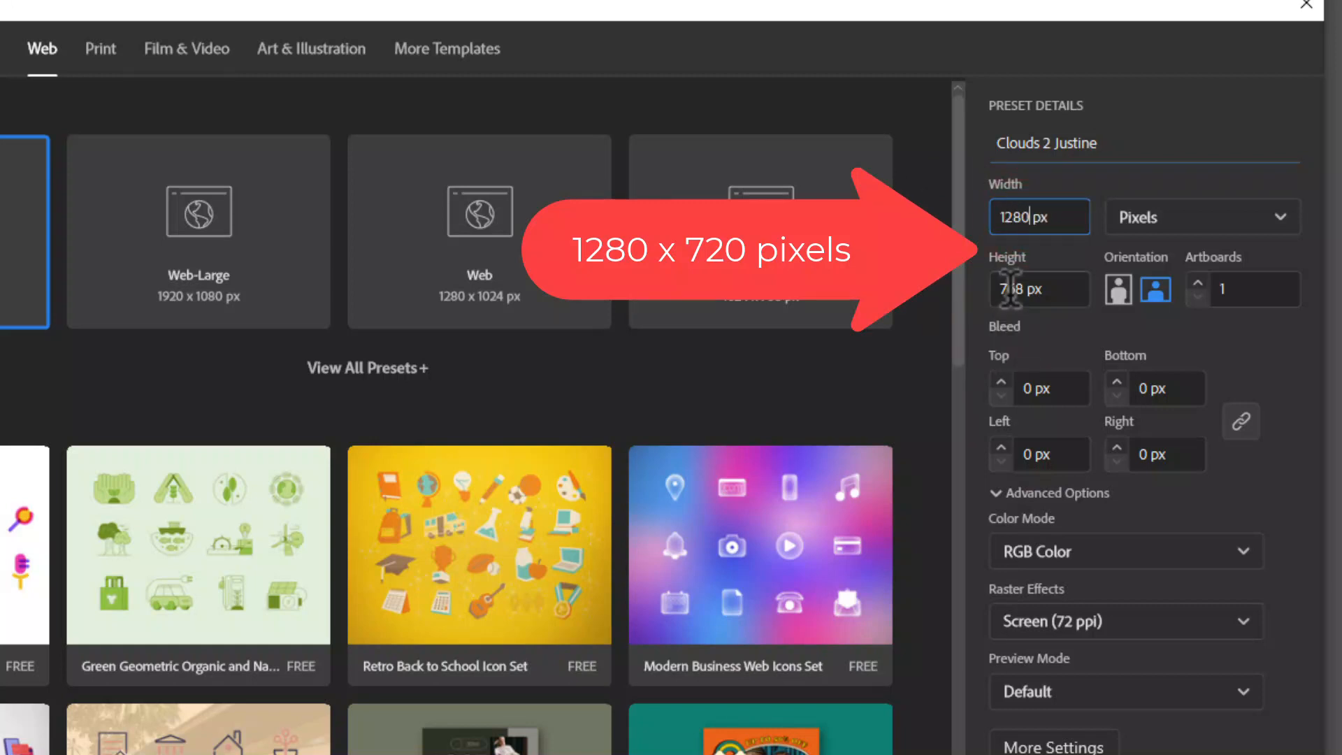
pyautogui.moveTo(1026, 289); pyautogui.dragTo(967, 285)
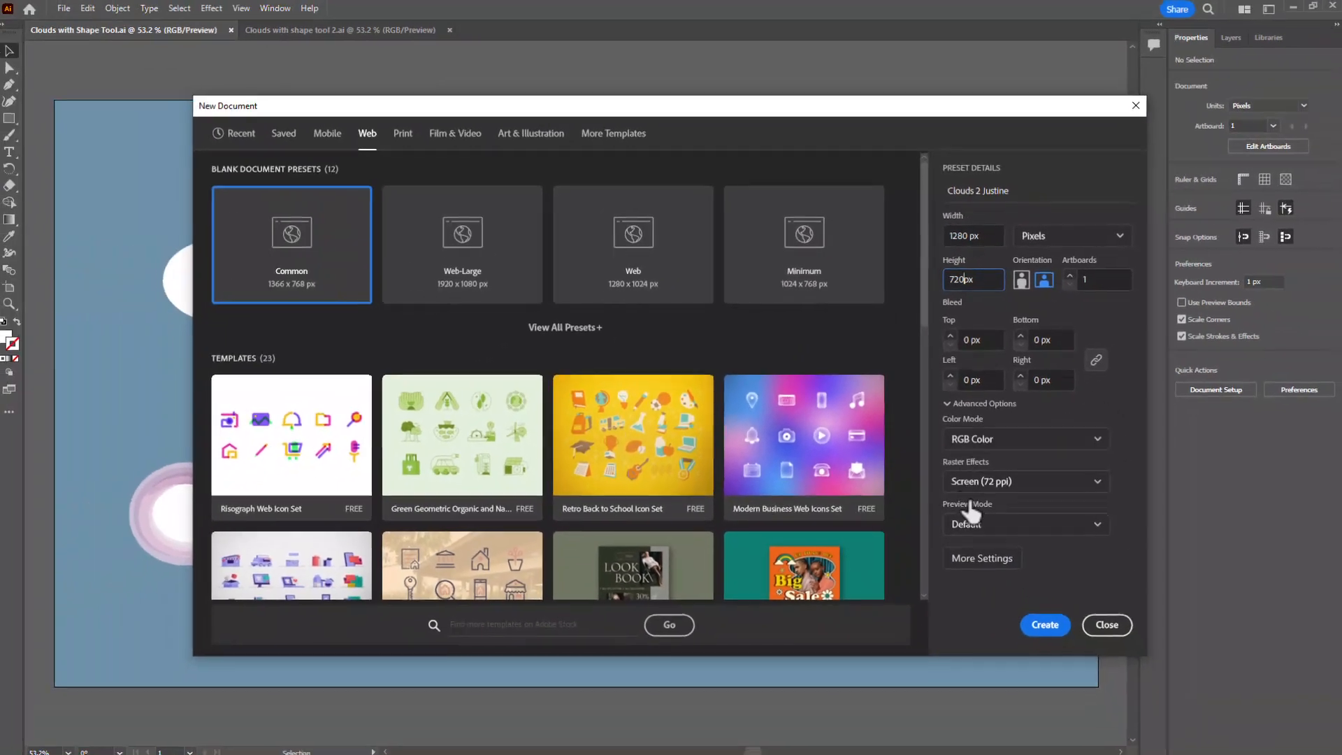
pyautogui.click(1041, 626)
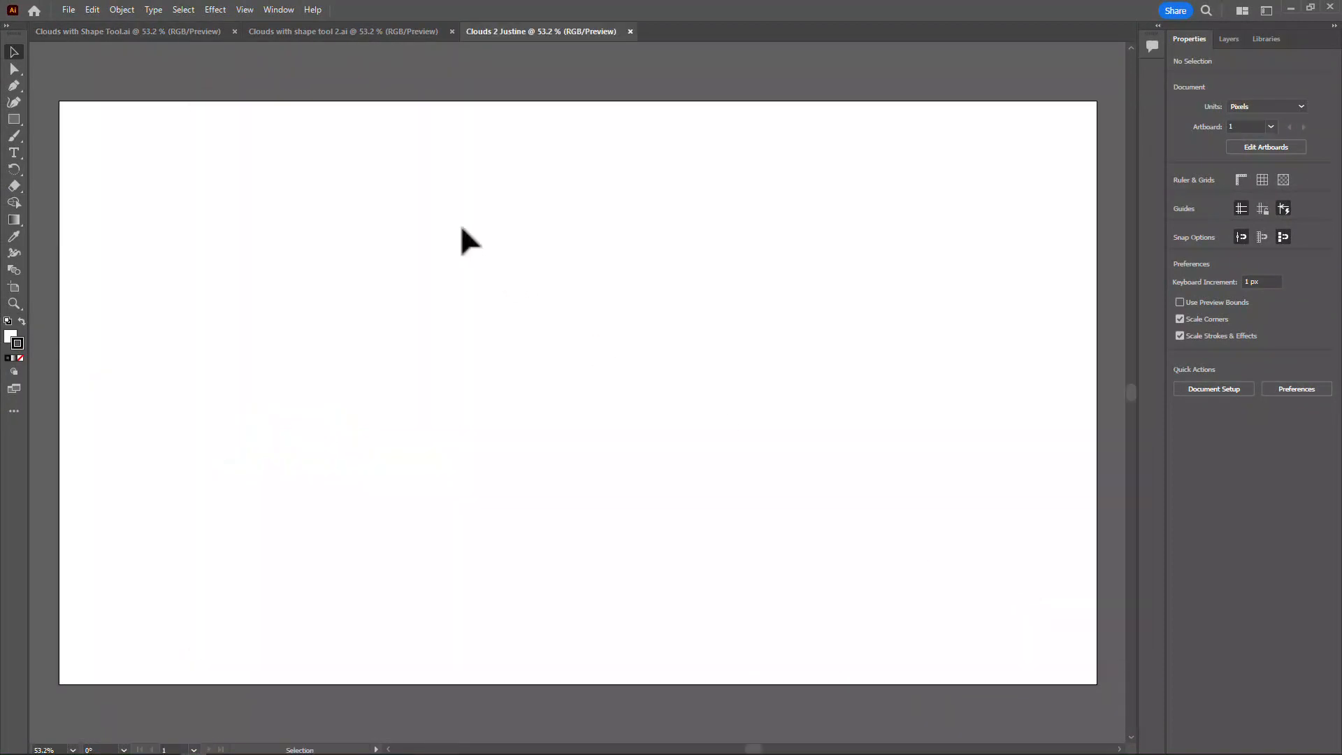
# - Draw a 1280 x 720 px rectangle covering the whole artboard and set its stroke to None
pyautogui.click(15, 119)
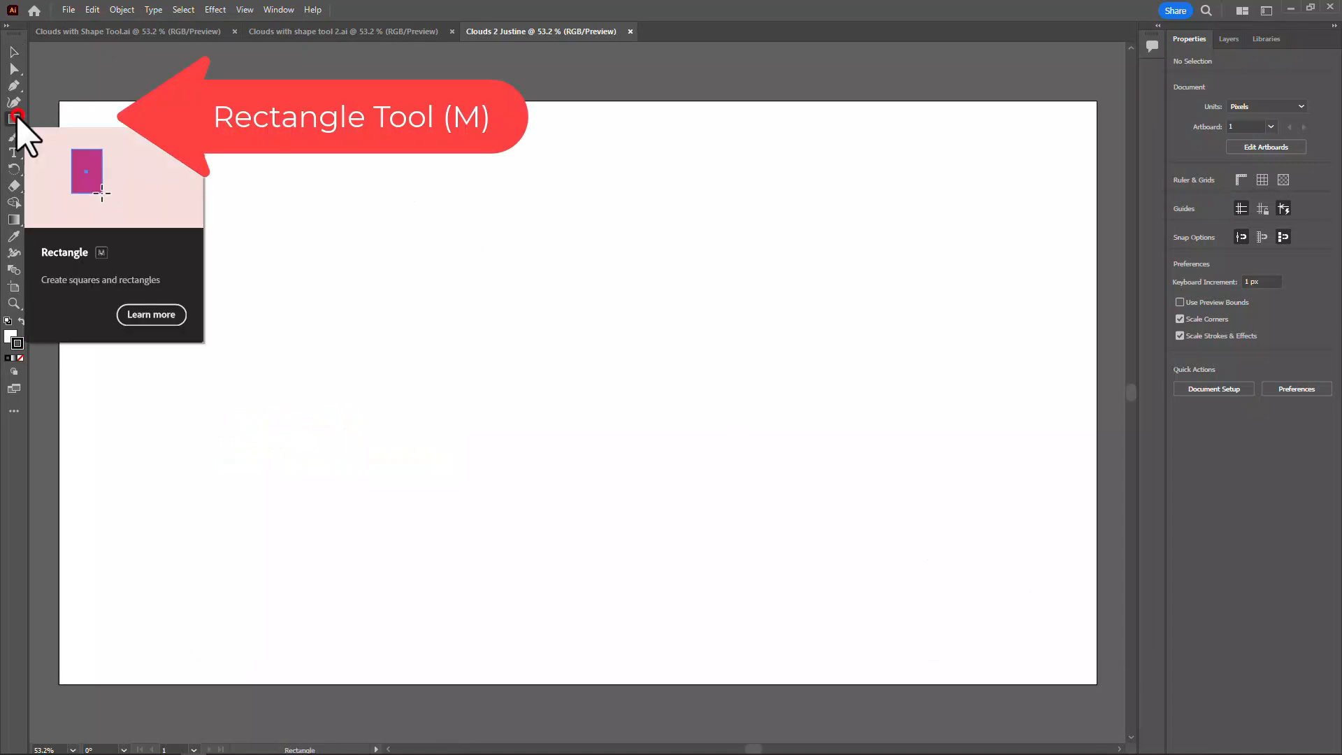
pyautogui.rightClick(16, 119)
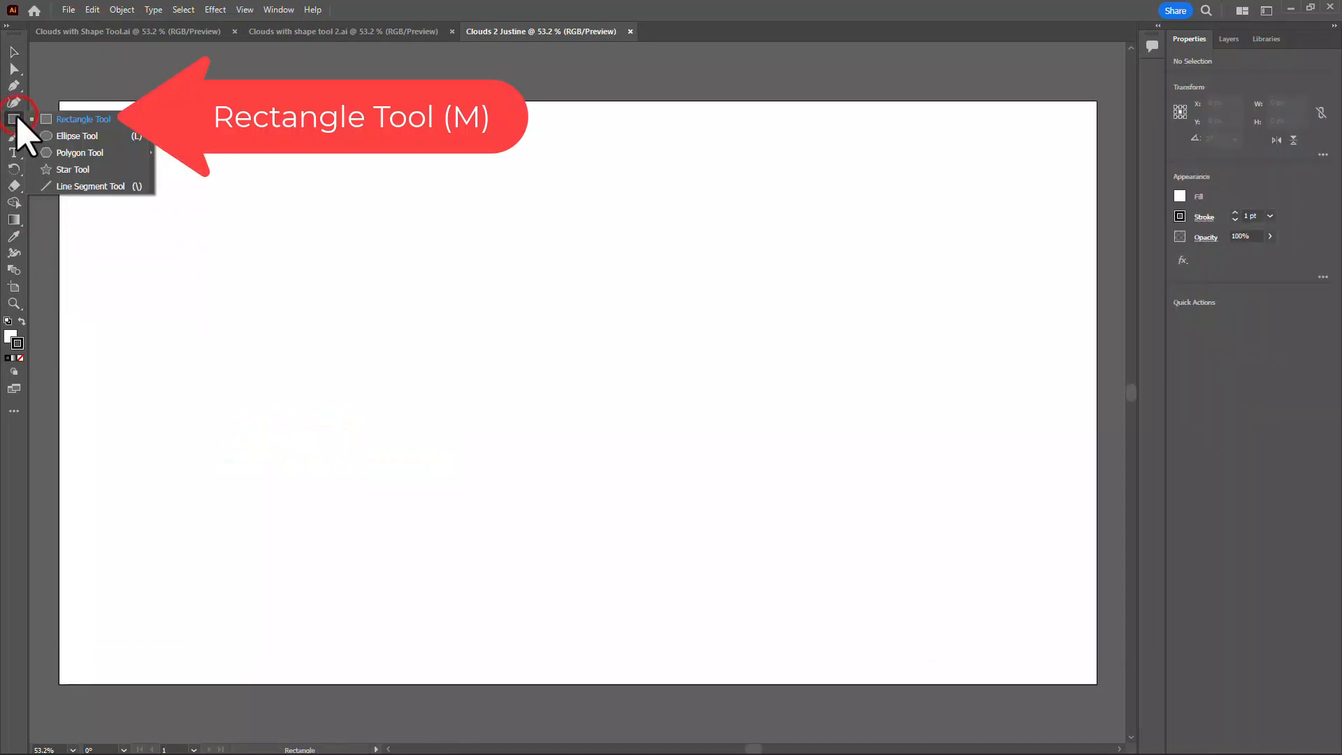
pyautogui.click(79, 119)
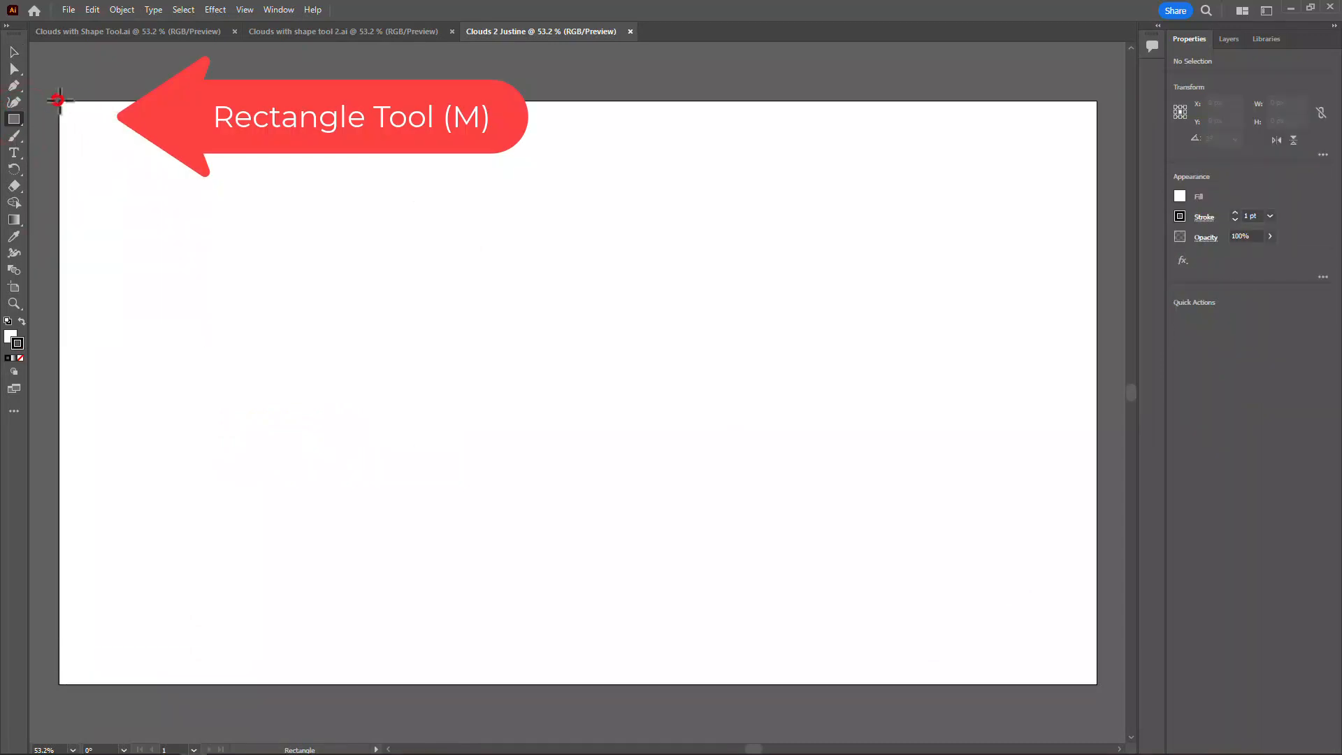
pyautogui.moveTo(59, 100); pyautogui.dragTo(1097, 683)
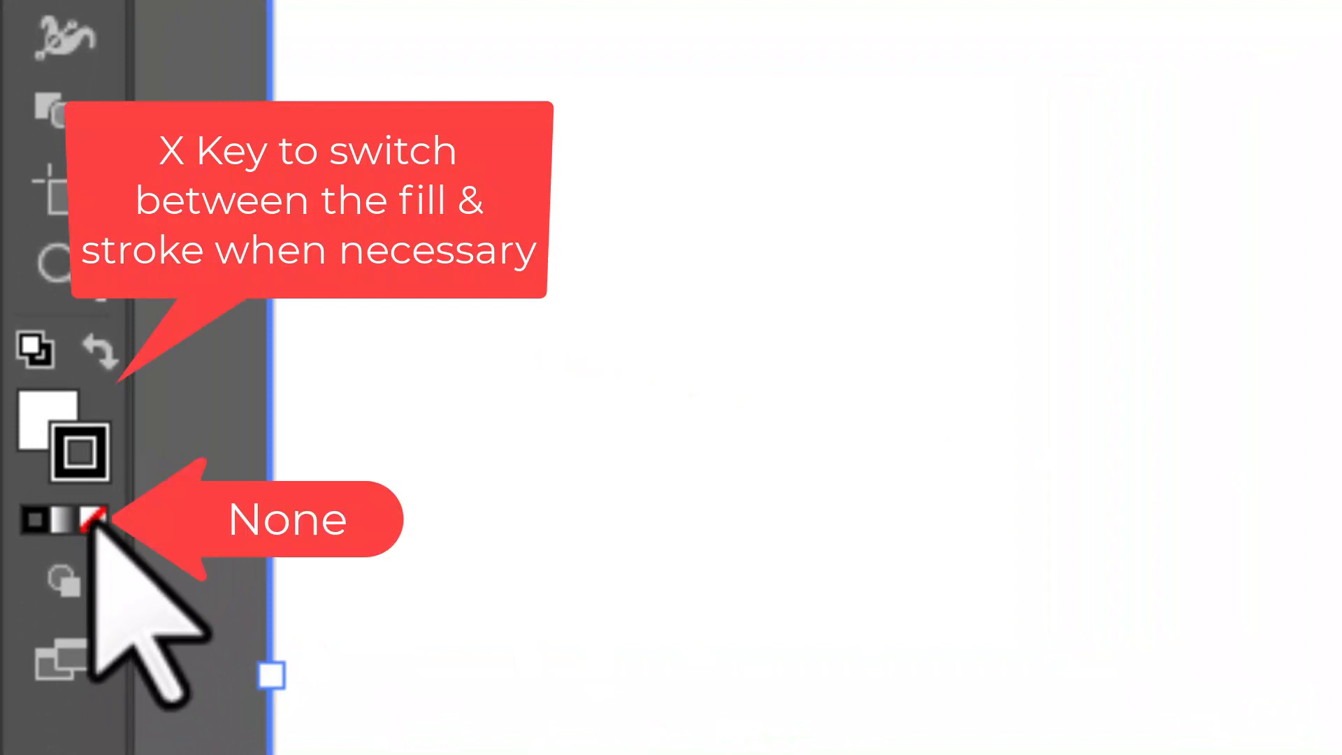
pyautogui.click(93, 520)
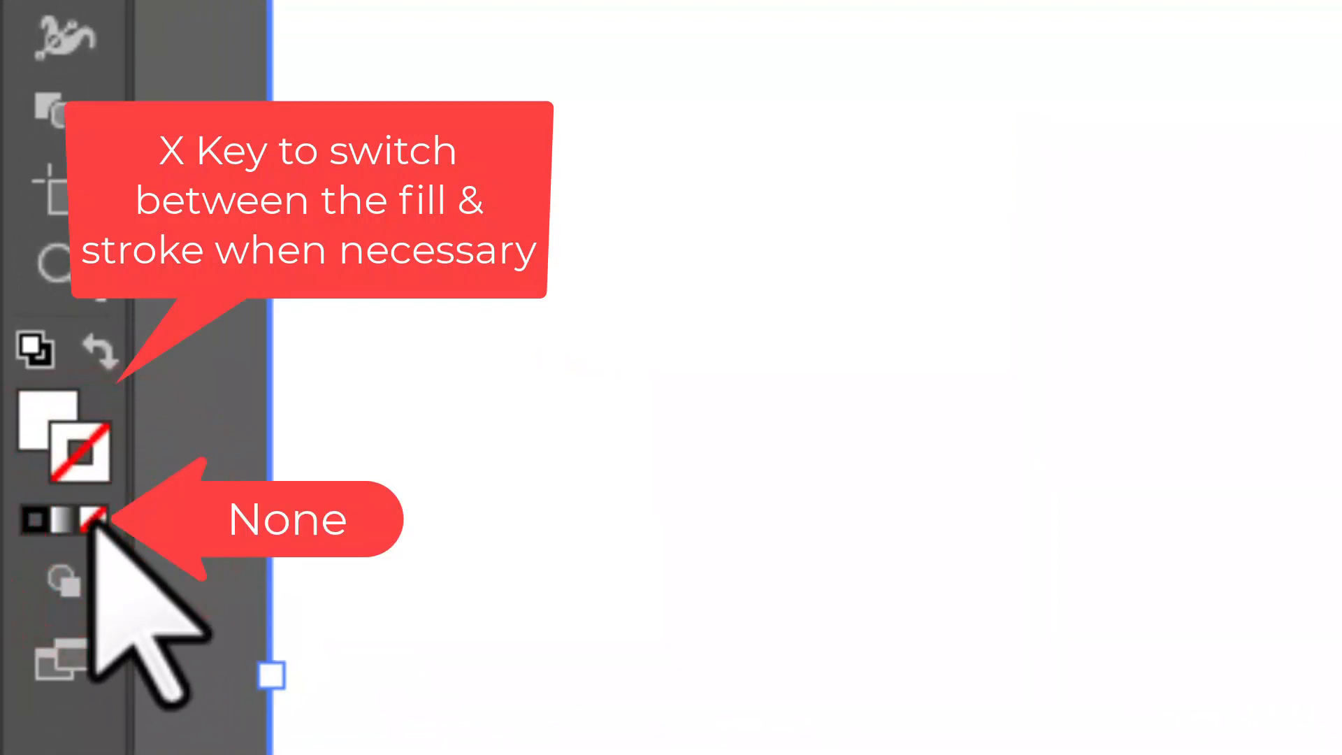
# - Make the rectangle's fill active and colour it with the bright cyan swatch
pyautogui.press('x')
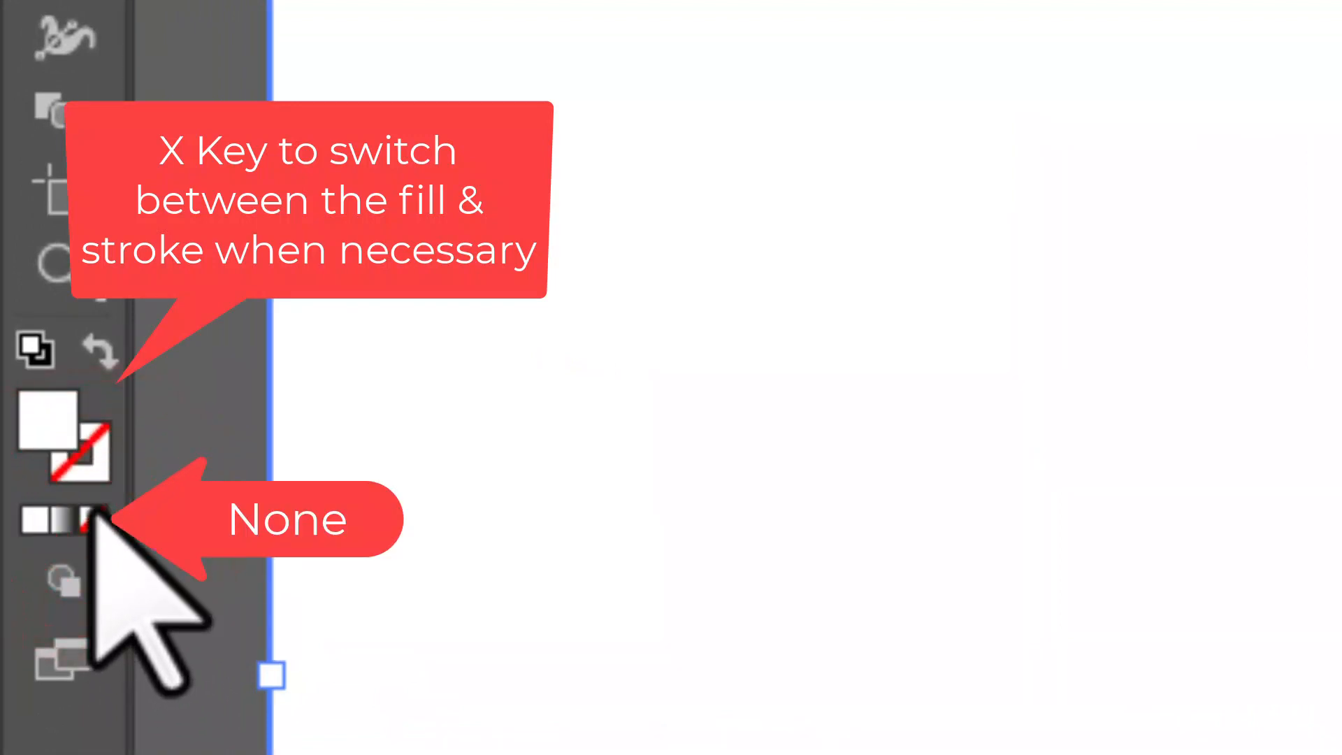
pyautogui.doubleClick(43, 417)
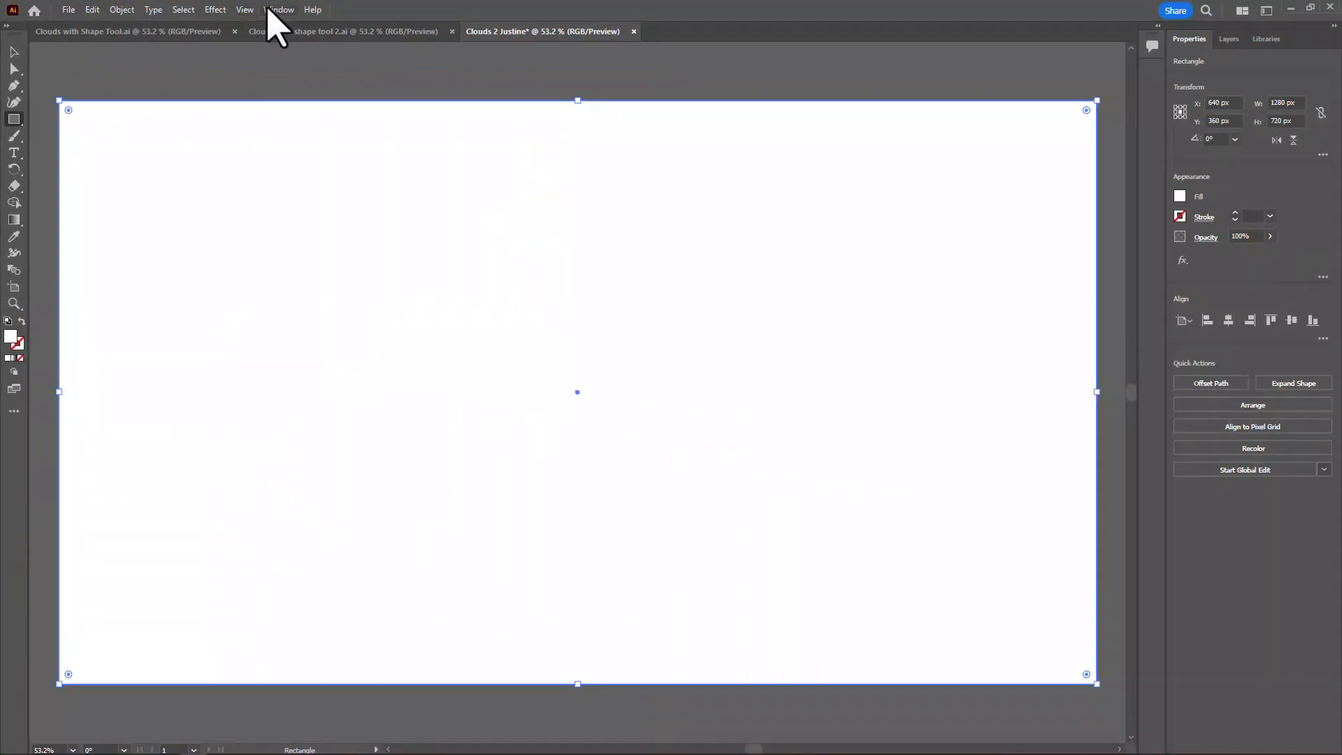
pyautogui.click(278, 10)
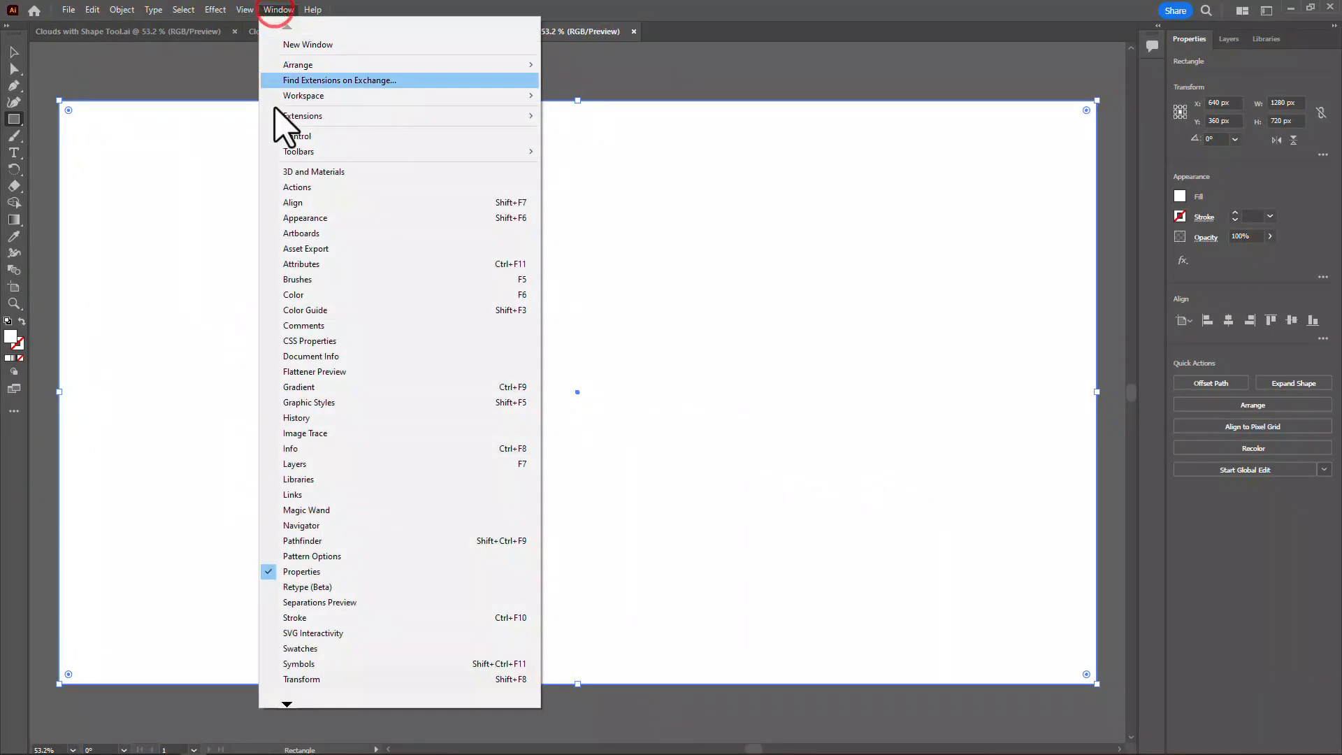
pyautogui.click(306, 647)
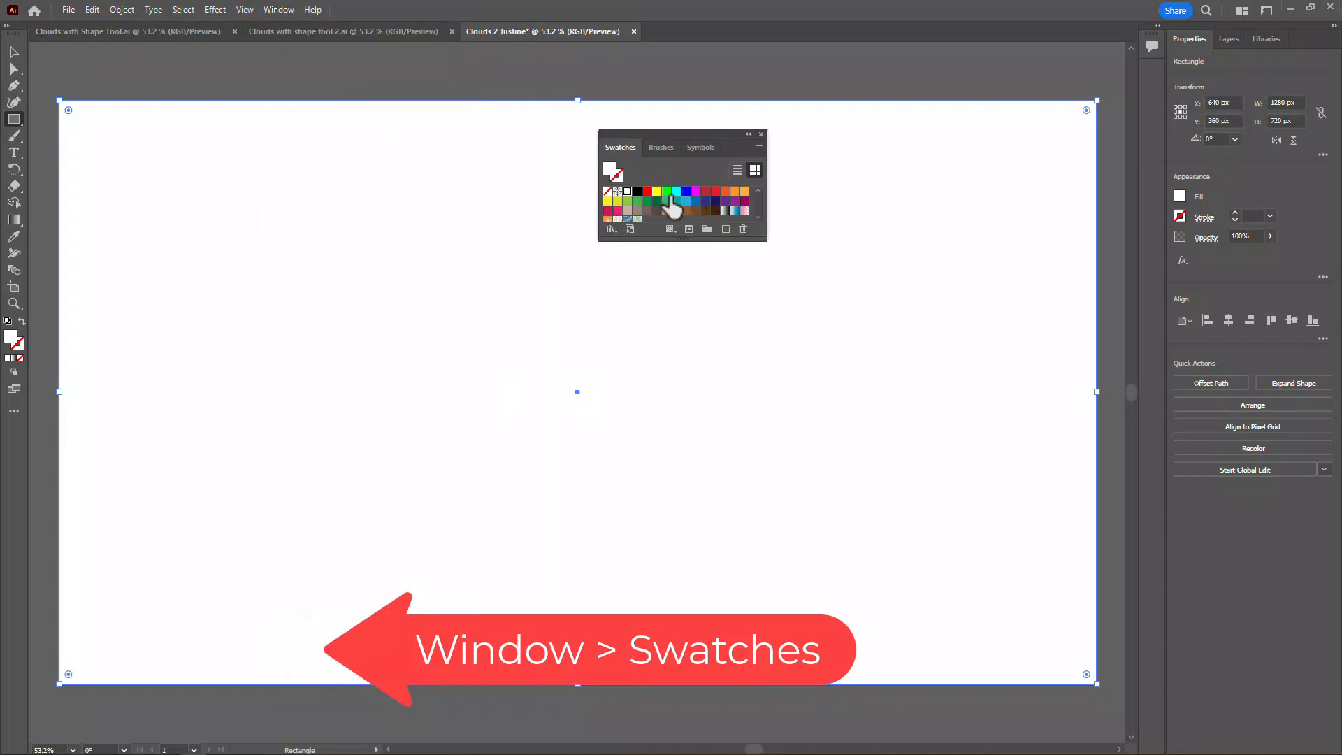
pyautogui.click(676, 192)
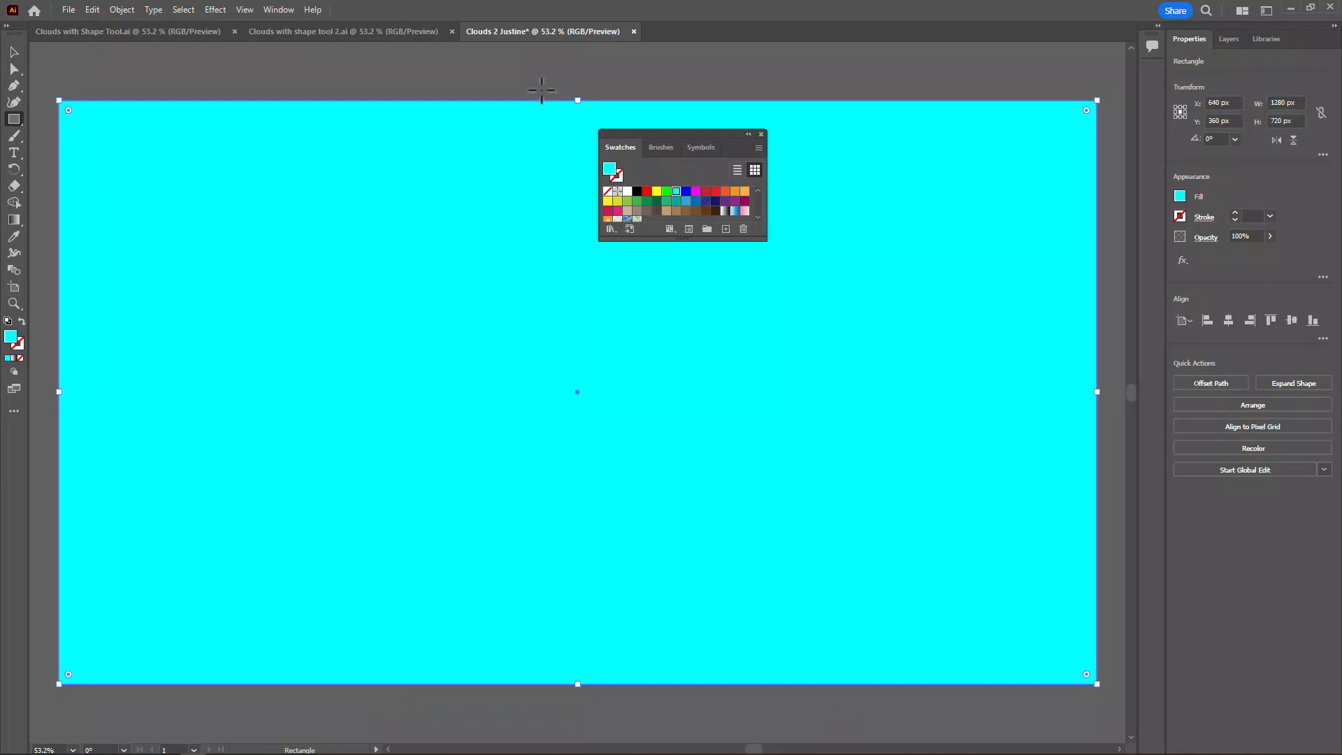
# - Recolour the background rectangle with a pale muted teal tint from the Color Guide
pyautogui.click(278, 10)
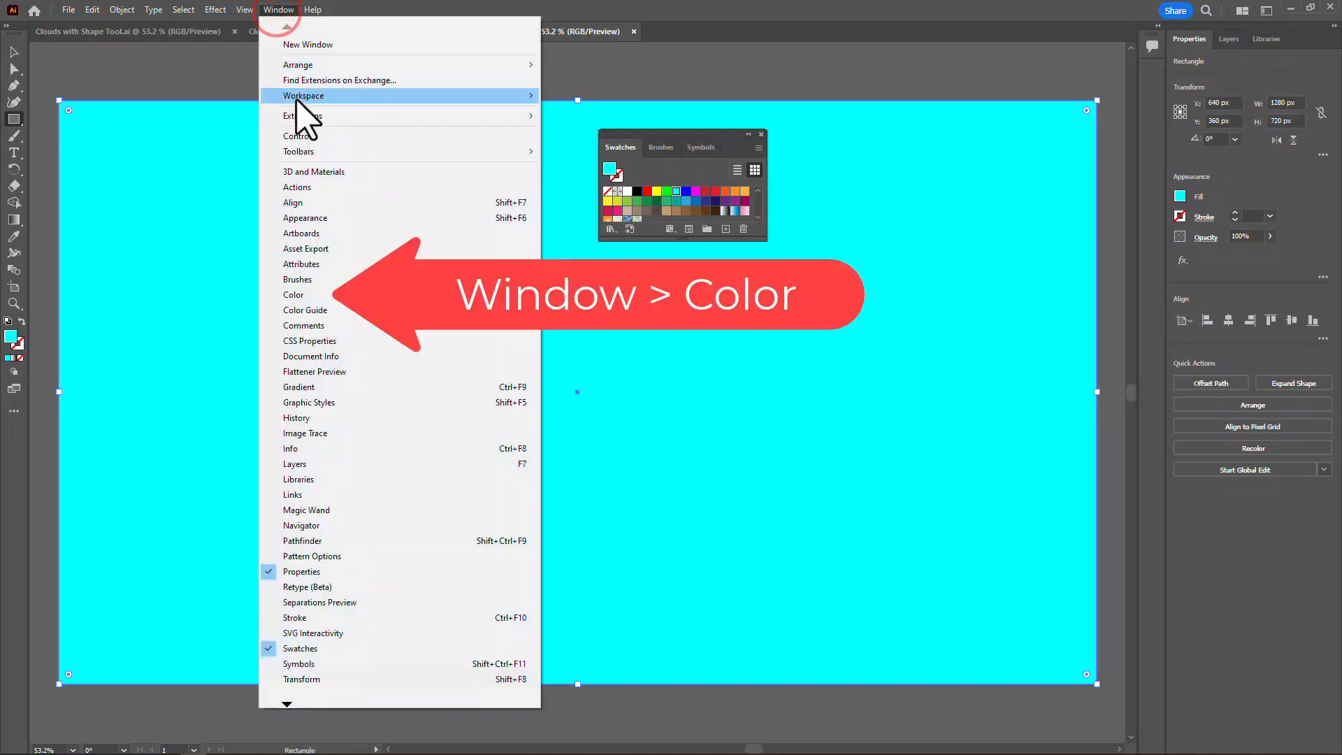
pyautogui.click(301, 299)
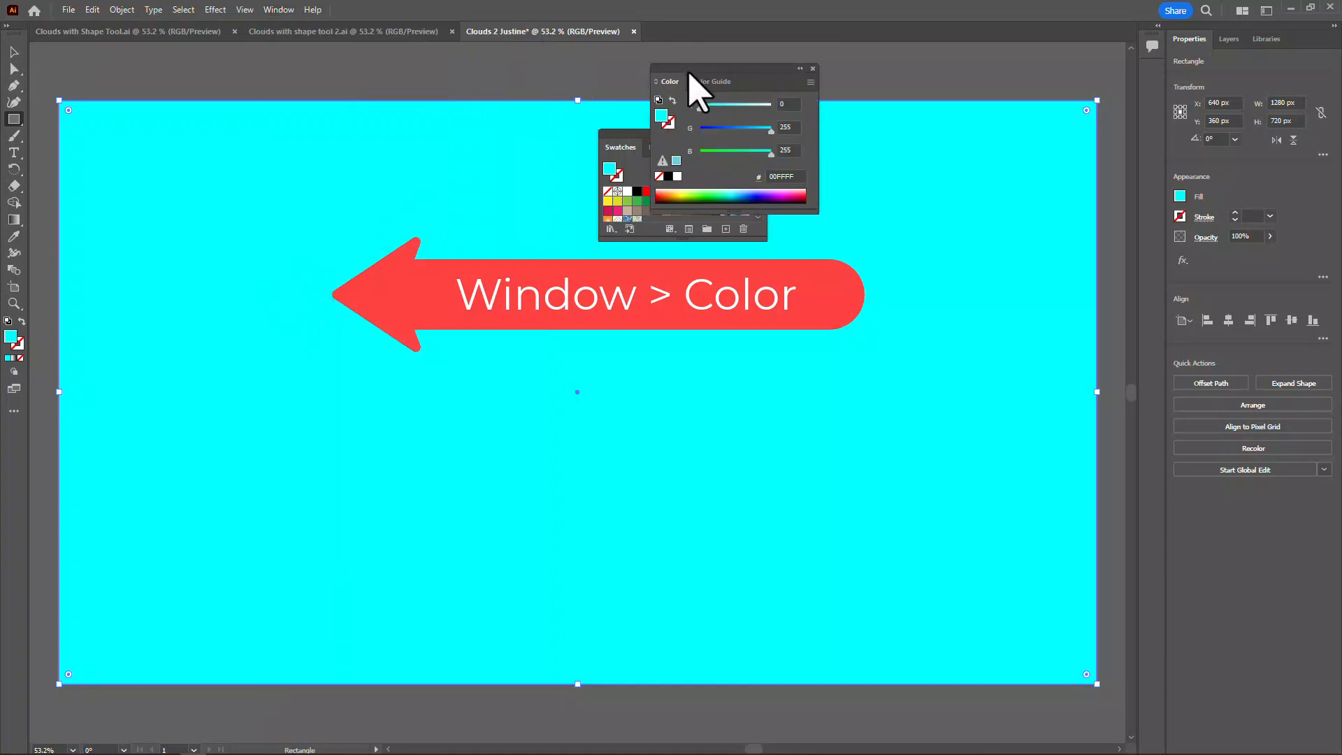
pyautogui.moveTo(689, 70); pyautogui.dragTo(832, 120)
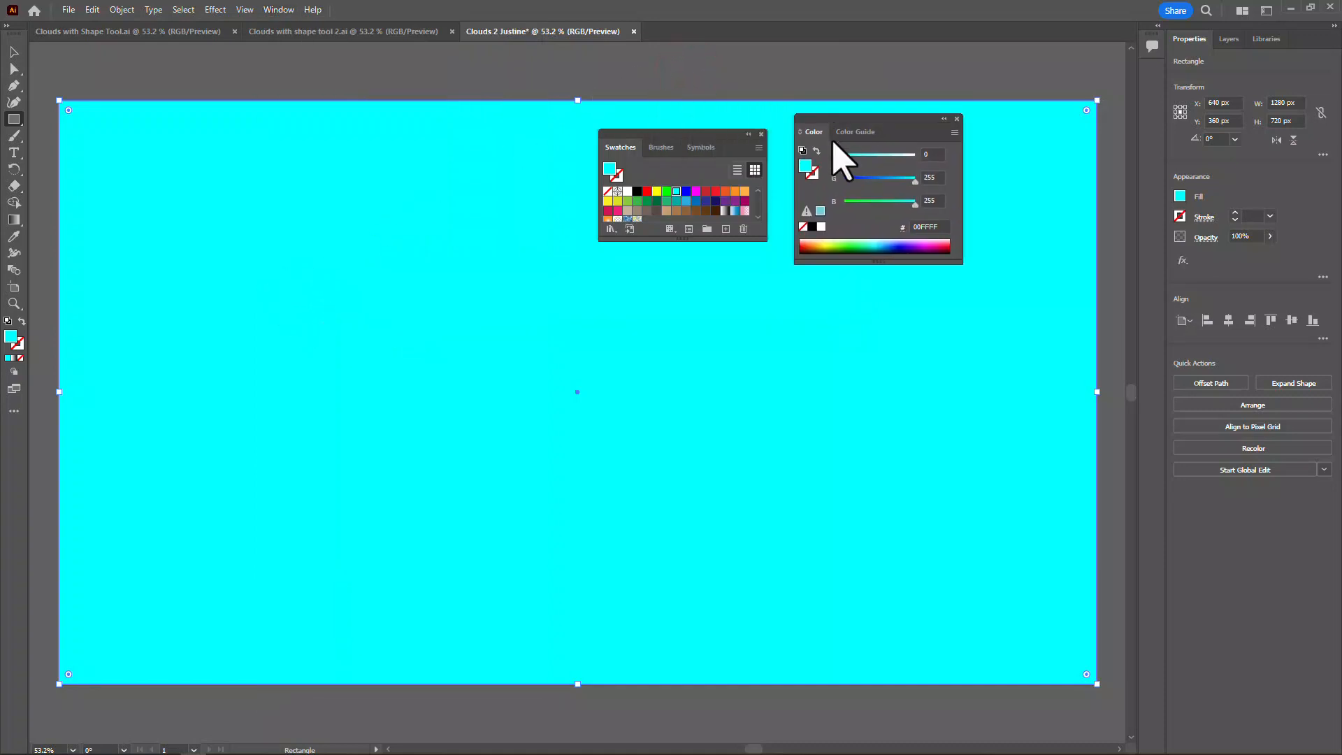
pyautogui.click(855, 132)
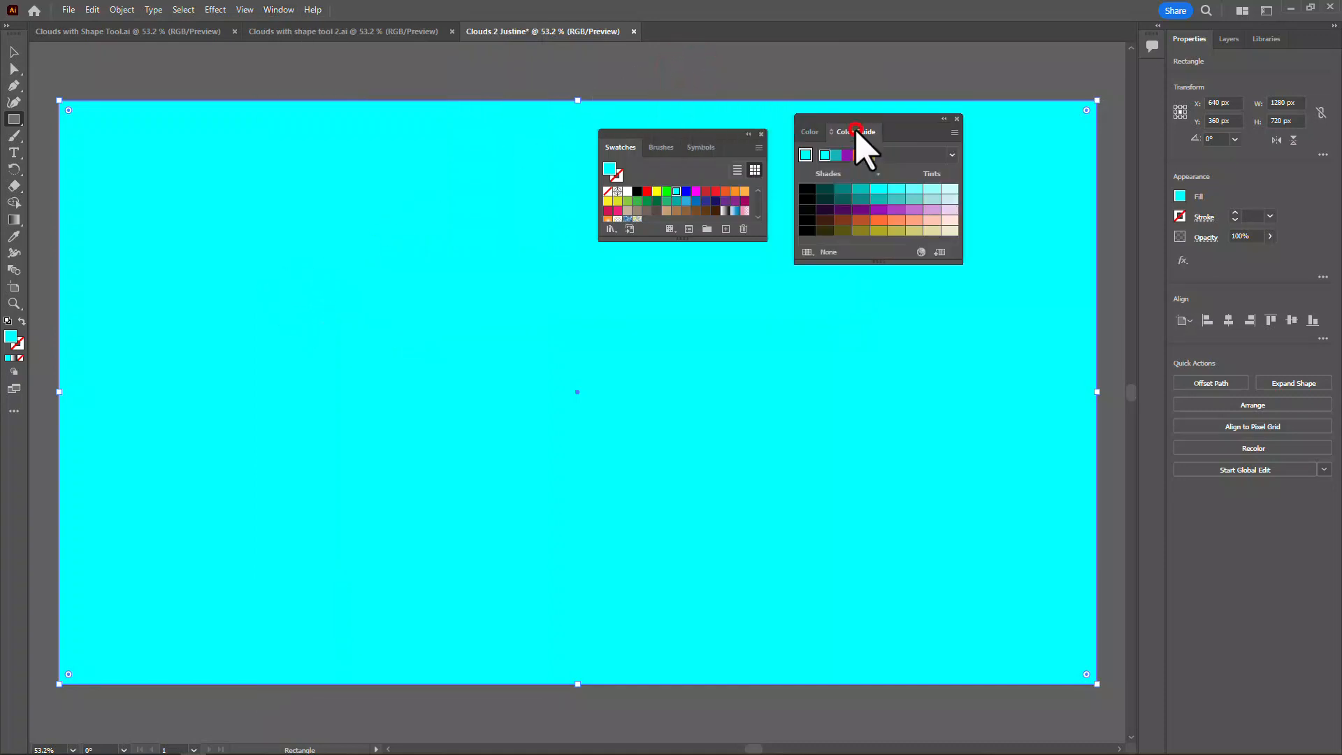
pyautogui.click(931, 200)
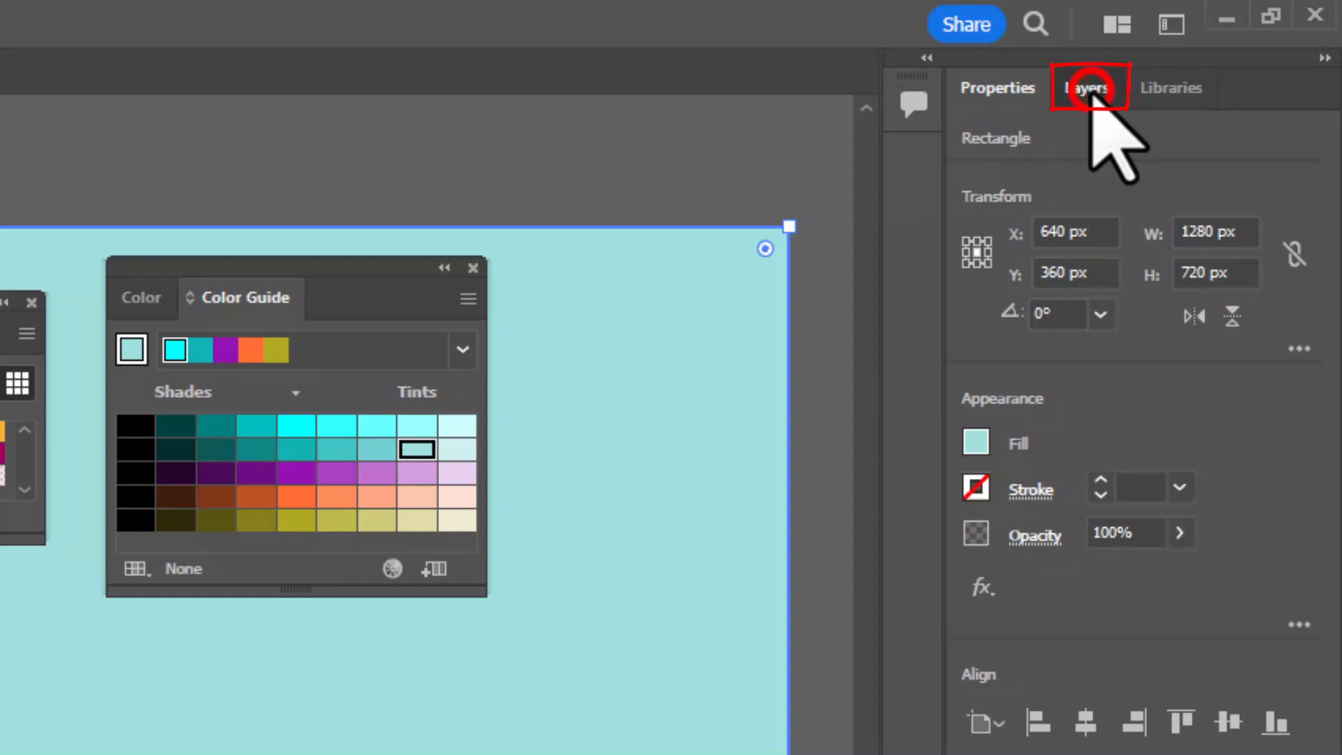
# - Expand Layer 1 and lock the background rectangle inside it
pyautogui.click(1088, 89)
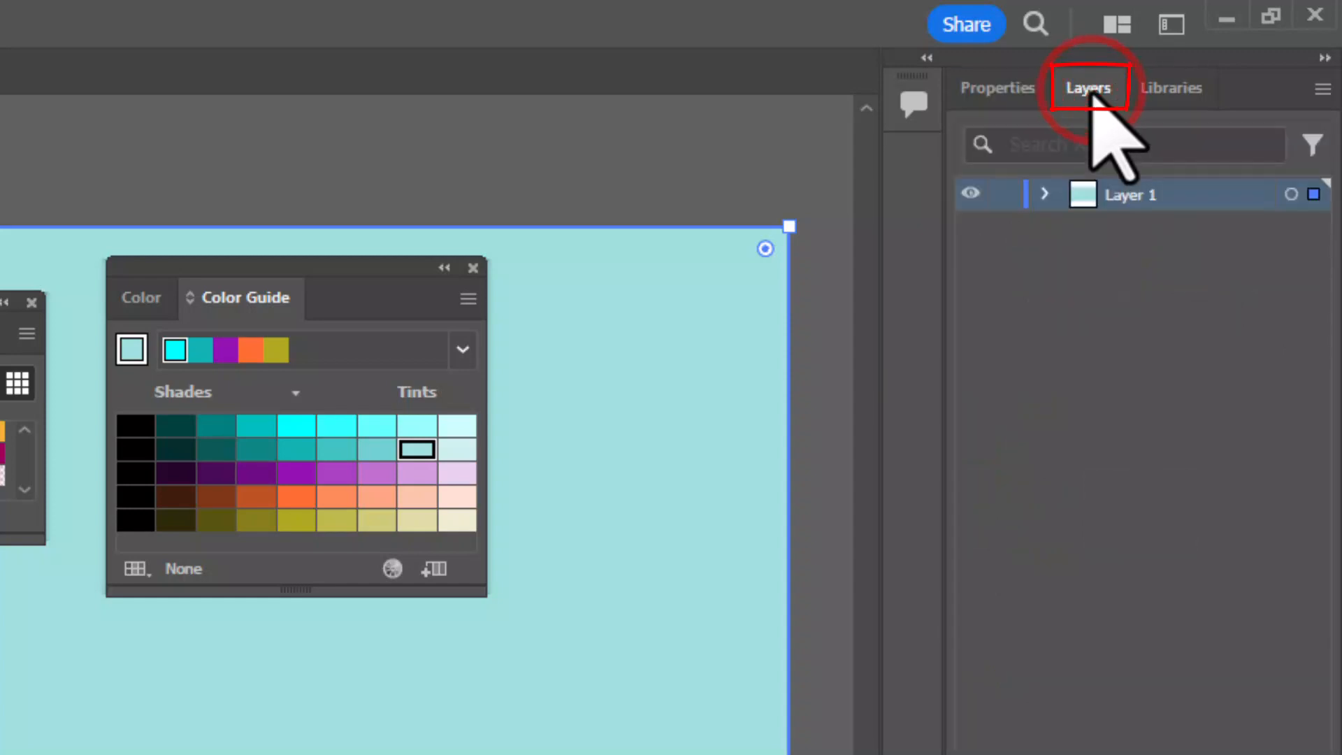
pyautogui.click(1045, 194)
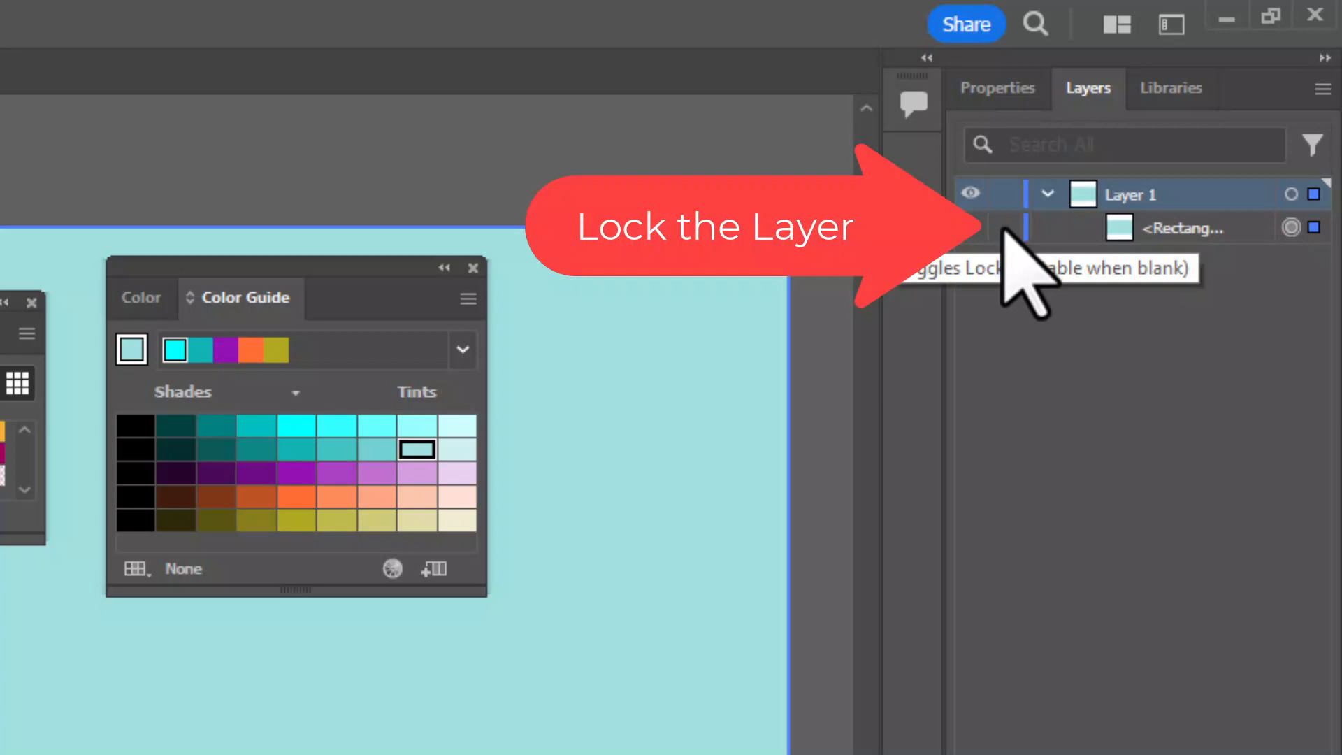
pyautogui.click(1004, 228)
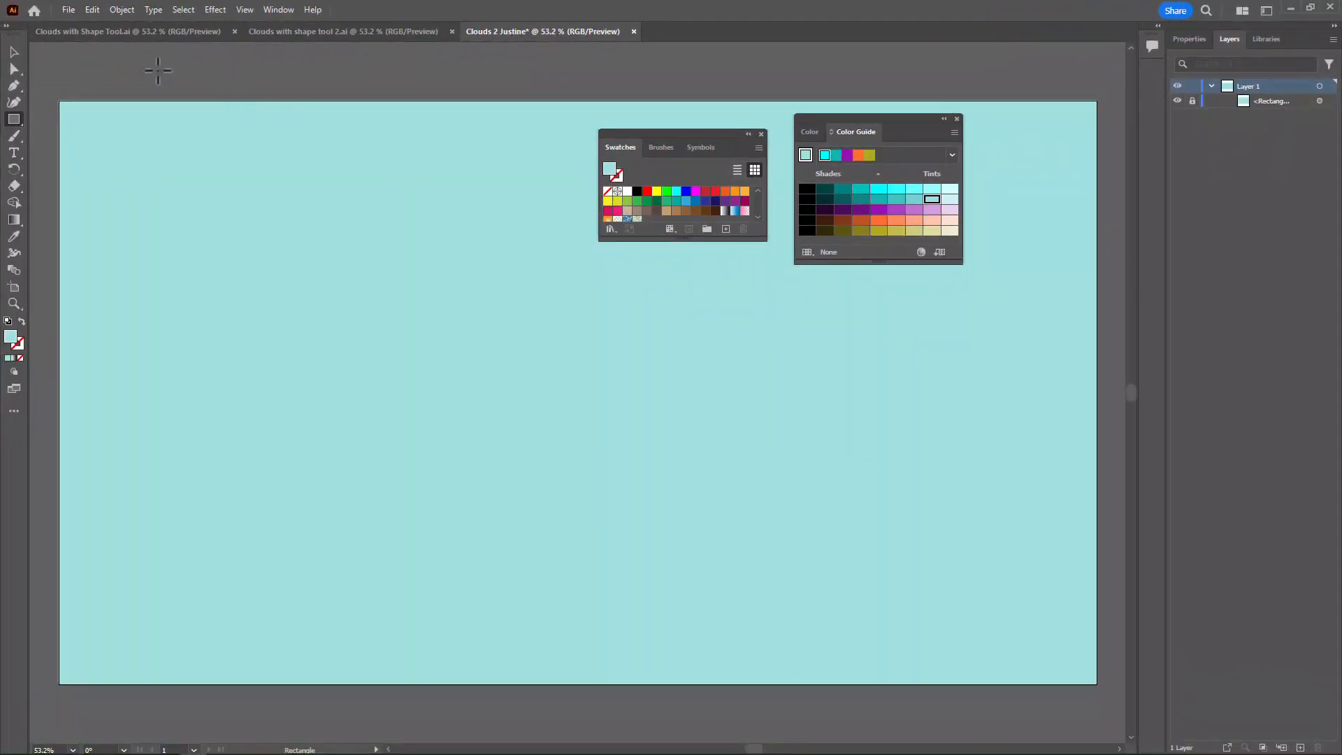
# - Set the fill to white and draw three overlapping ellipses as the cloud's upper part, moving the third one slightly up
pyautogui.click(16, 119)
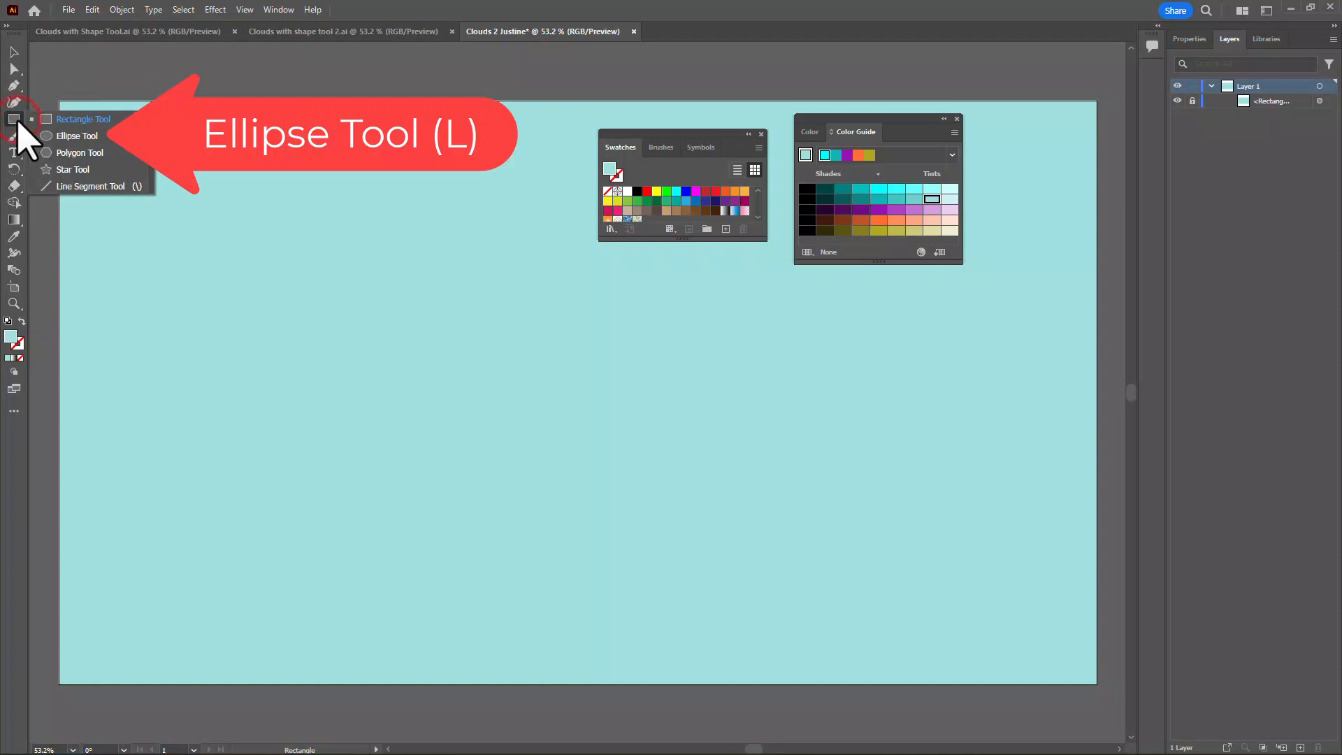
pyautogui.click(78, 137)
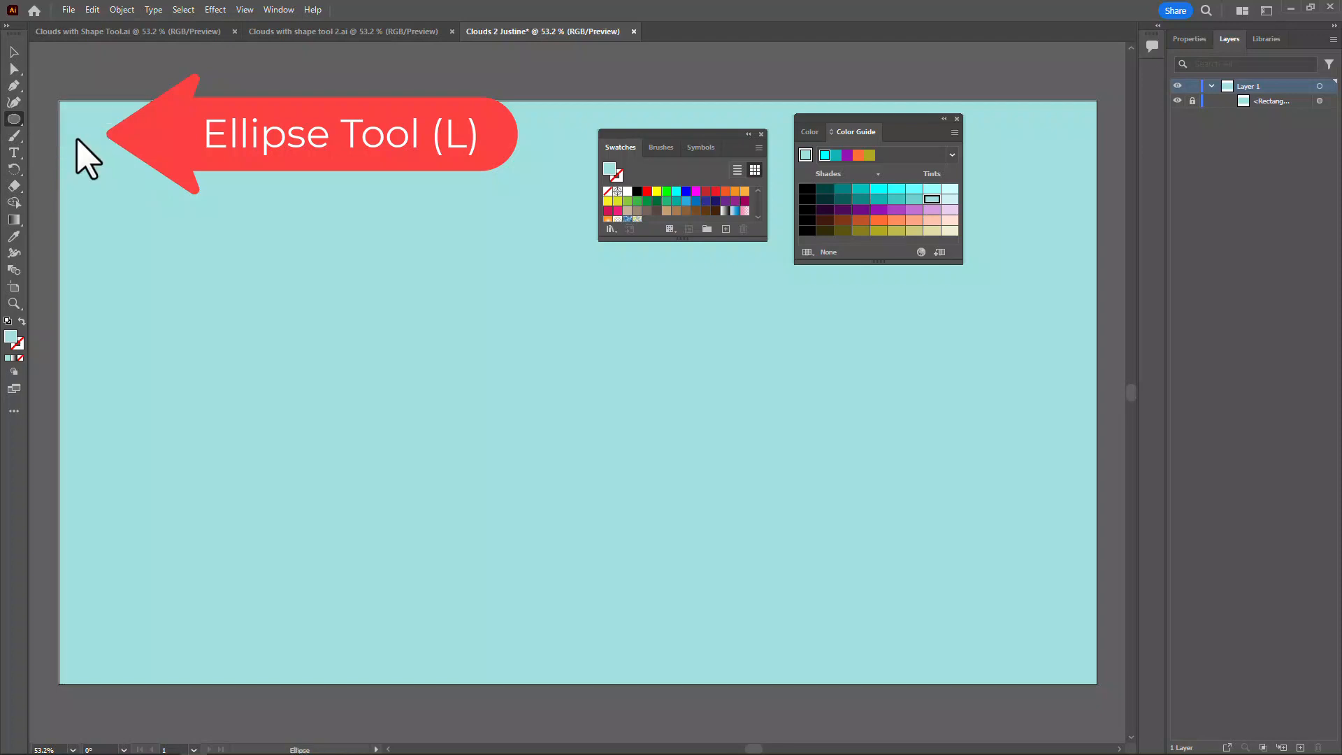
pyautogui.click(626, 193)
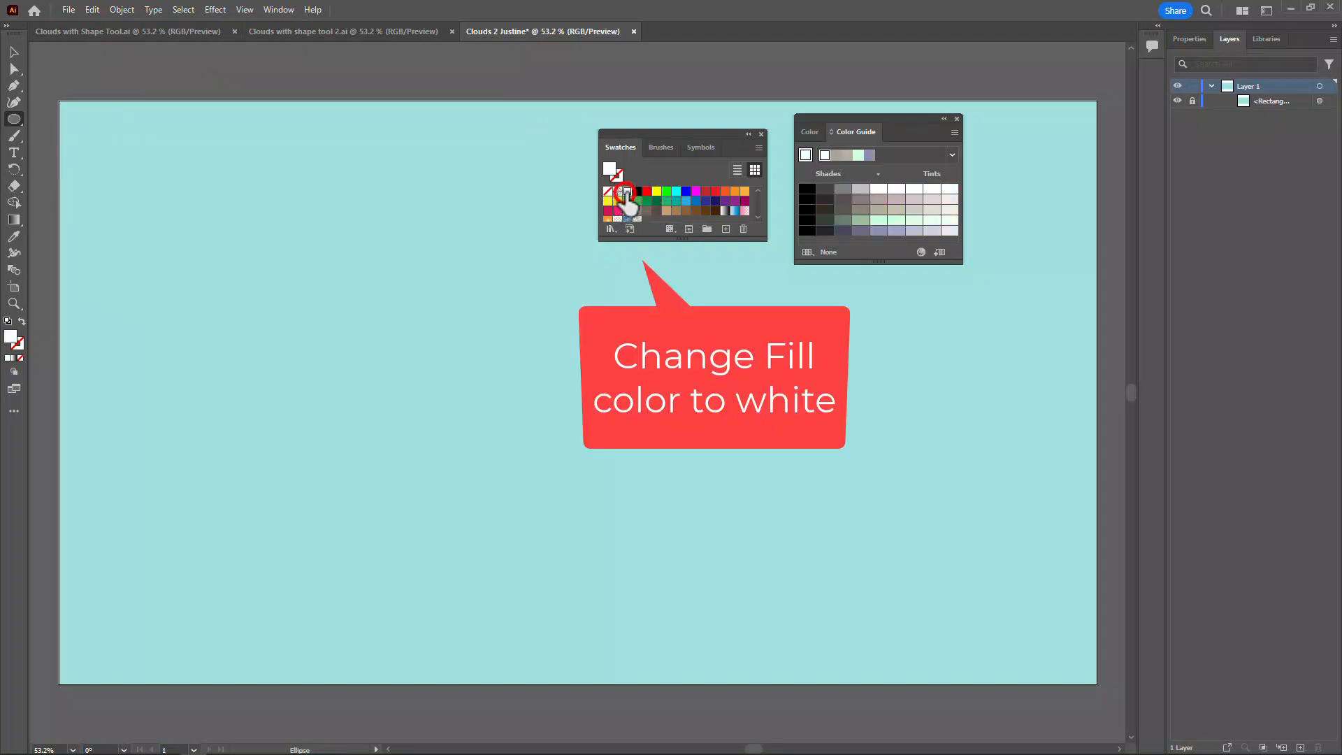
pyautogui.moveTo(171, 182)
pyautogui.mouseDown()
pyautogui.moveTo(224, 258)
pyautogui.moveTo(285, 279)
pyautogui.moveTo(283, 295)
pyautogui.mouseUp()
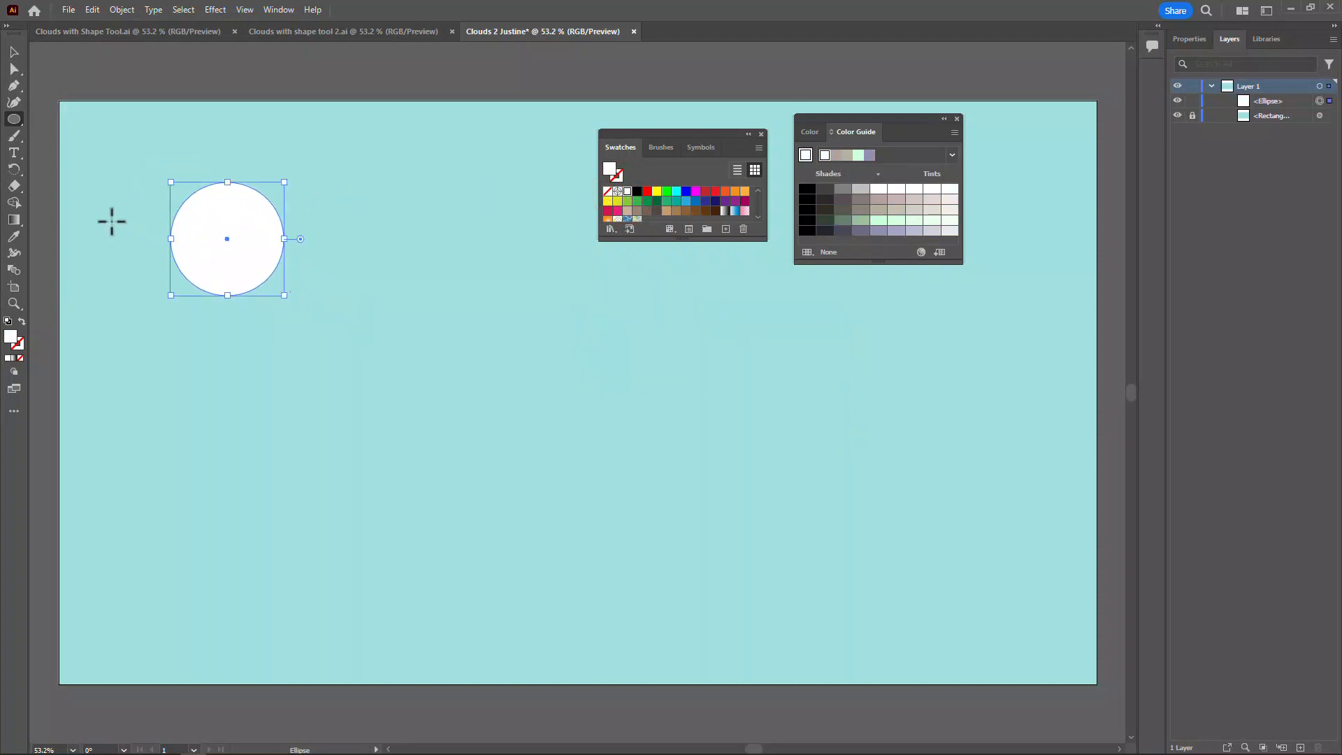
pyautogui.moveTo(105, 219); pyautogui.dragTo(205, 311)
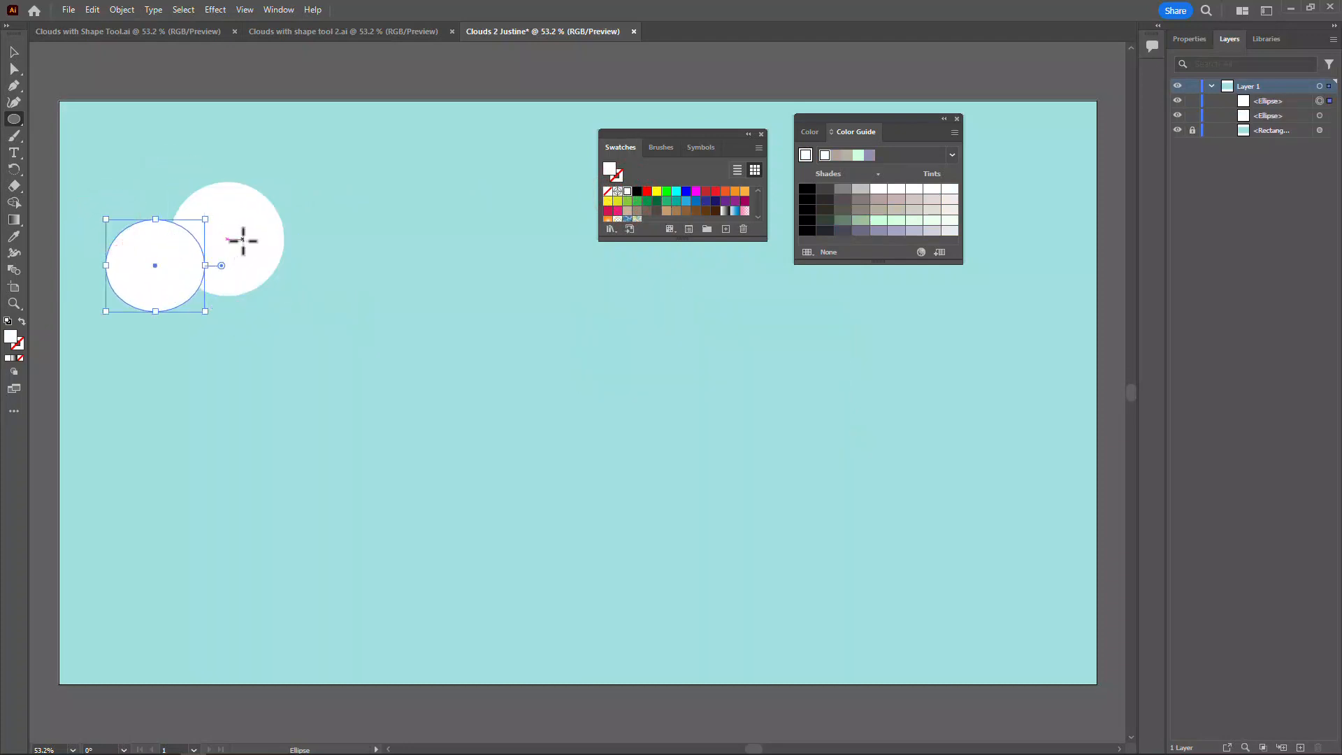
pyautogui.moveTo(243, 240); pyautogui.dragTo(338, 329)
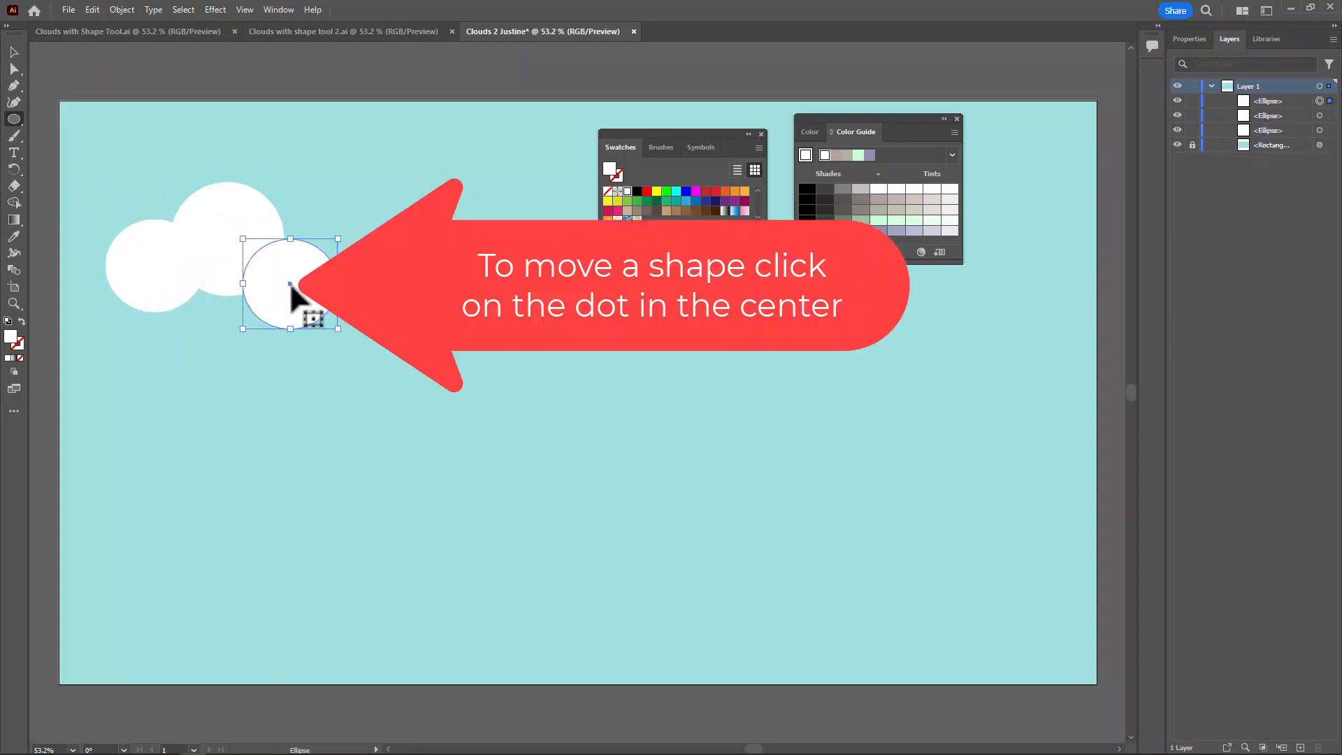
pyautogui.moveTo(290, 285)
pyautogui.mouseDown()
pyautogui.moveTo(291, 241)
pyautogui.moveTo(339, 234)
pyautogui.moveTo(289, 303)
pyautogui.moveTo(290, 261)
pyautogui.mouseUp()
# - Add four more overlapping white ellipses along the base of the cloud to widen and close its shape
pyautogui.moveTo(206, 261)
pyautogui.mouseDown()
pyautogui.moveTo(270, 336)
pyautogui.moveTo(302, 339)
pyautogui.mouseUp()
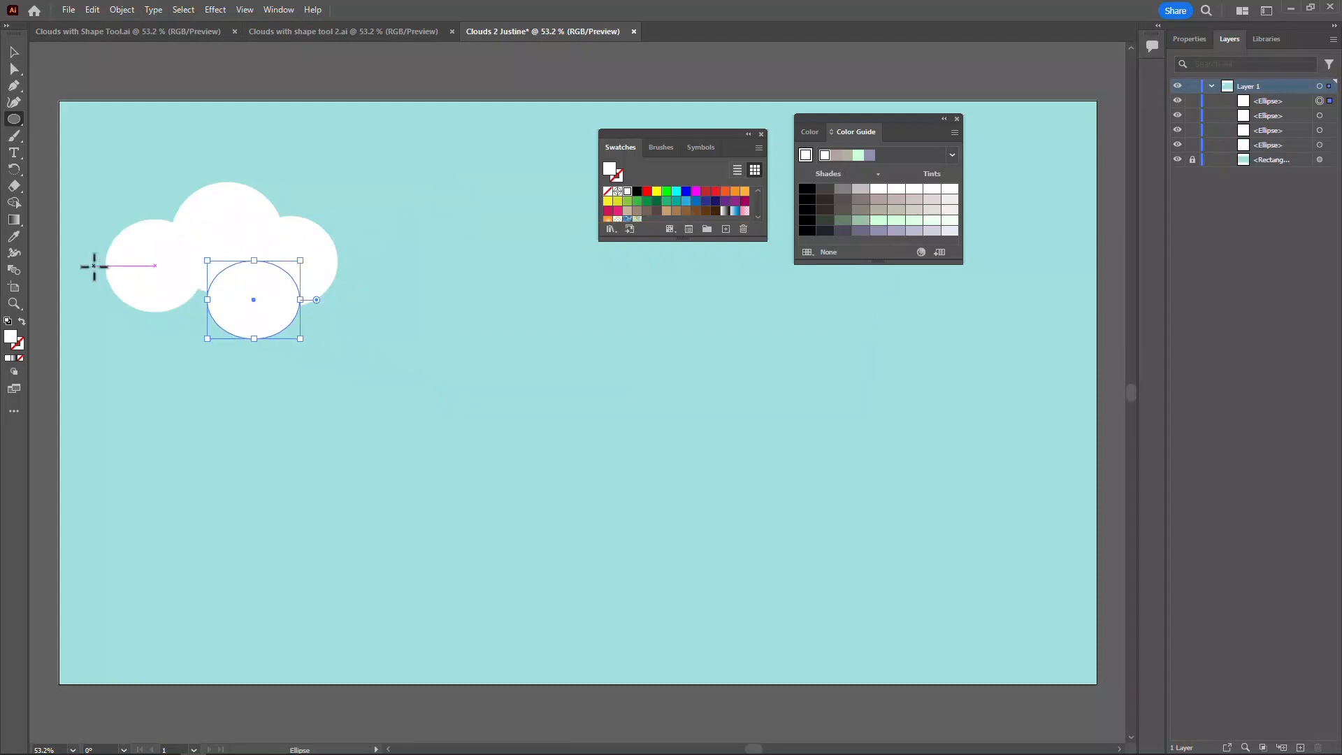
pyautogui.moveTo(74, 270)
pyautogui.mouseDown()
pyautogui.moveTo(144, 318)
pyautogui.moveTo(144, 332)
pyautogui.moveTo(133, 313)
pyautogui.moveTo(195, 321)
pyautogui.moveTo(231, 344)
pyautogui.moveTo(222, 356)
pyautogui.moveTo(227, 339)
pyautogui.mouseUp()
pyautogui.moveTo(265, 267); pyautogui.dragTo(367, 332)
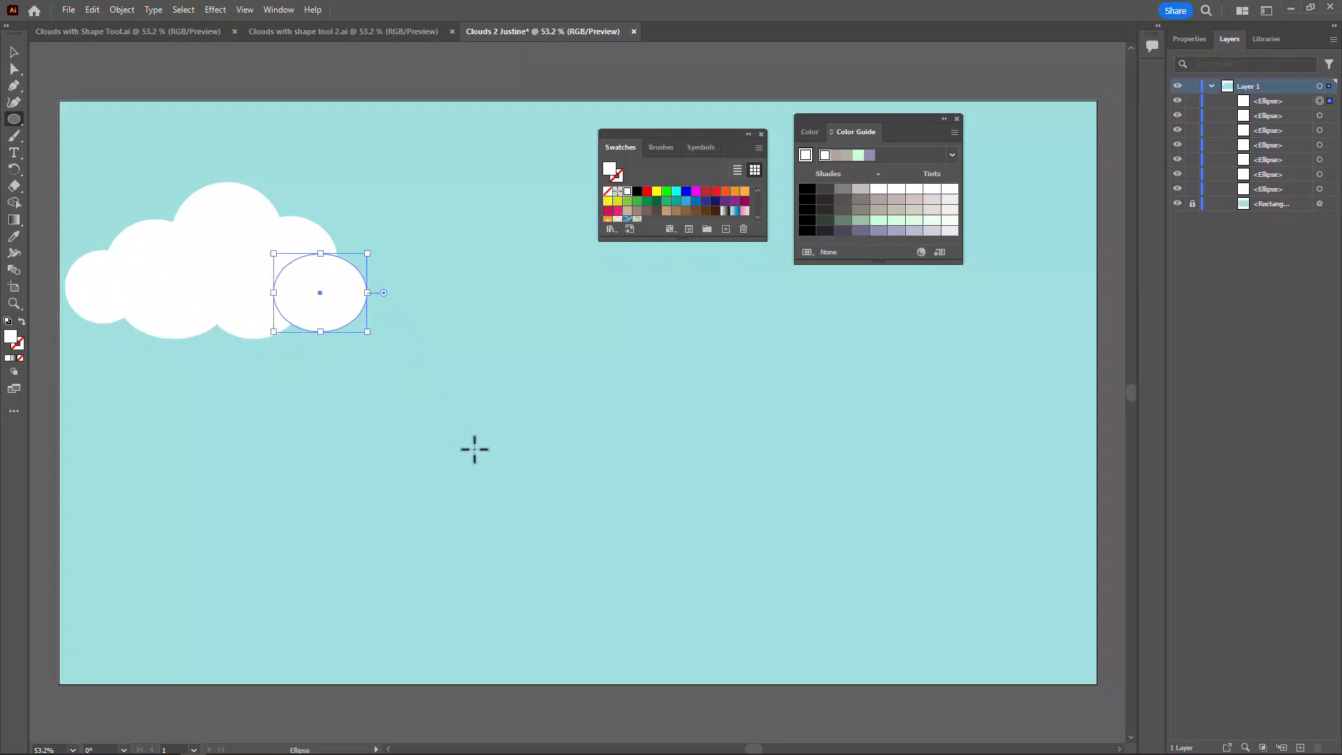
# - Select all the cloud's ellipses and unite them into a single shape with Pathfinder Unite
pyautogui.click(14, 53)
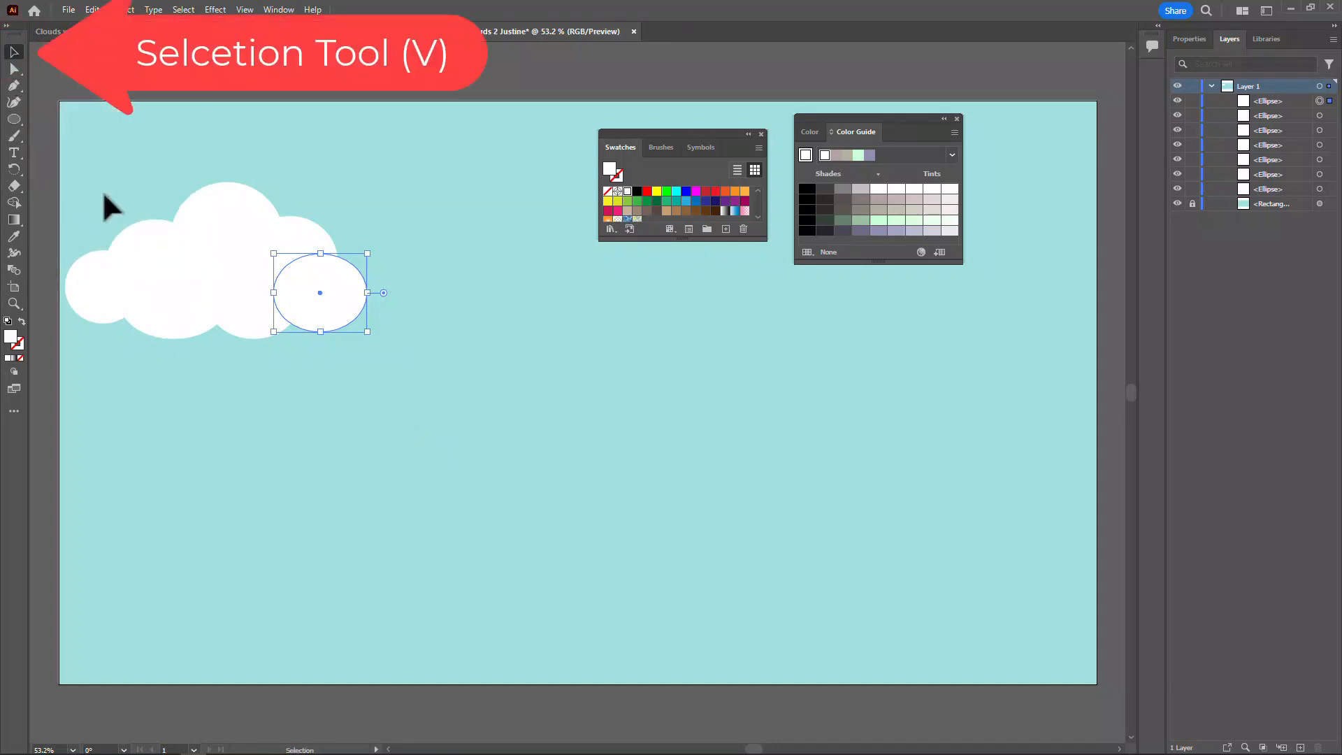
pyautogui.moveTo(66, 139); pyautogui.dragTo(394, 382)
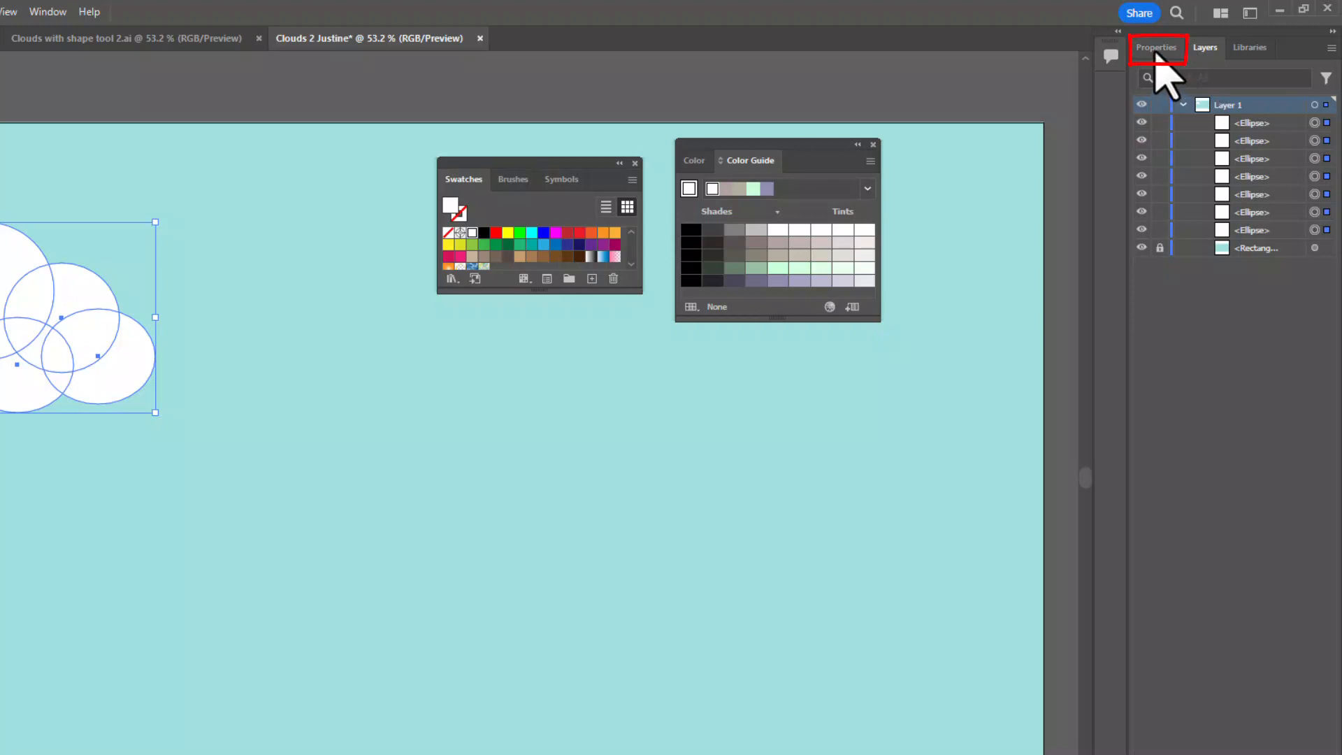
pyautogui.click(1155, 48)
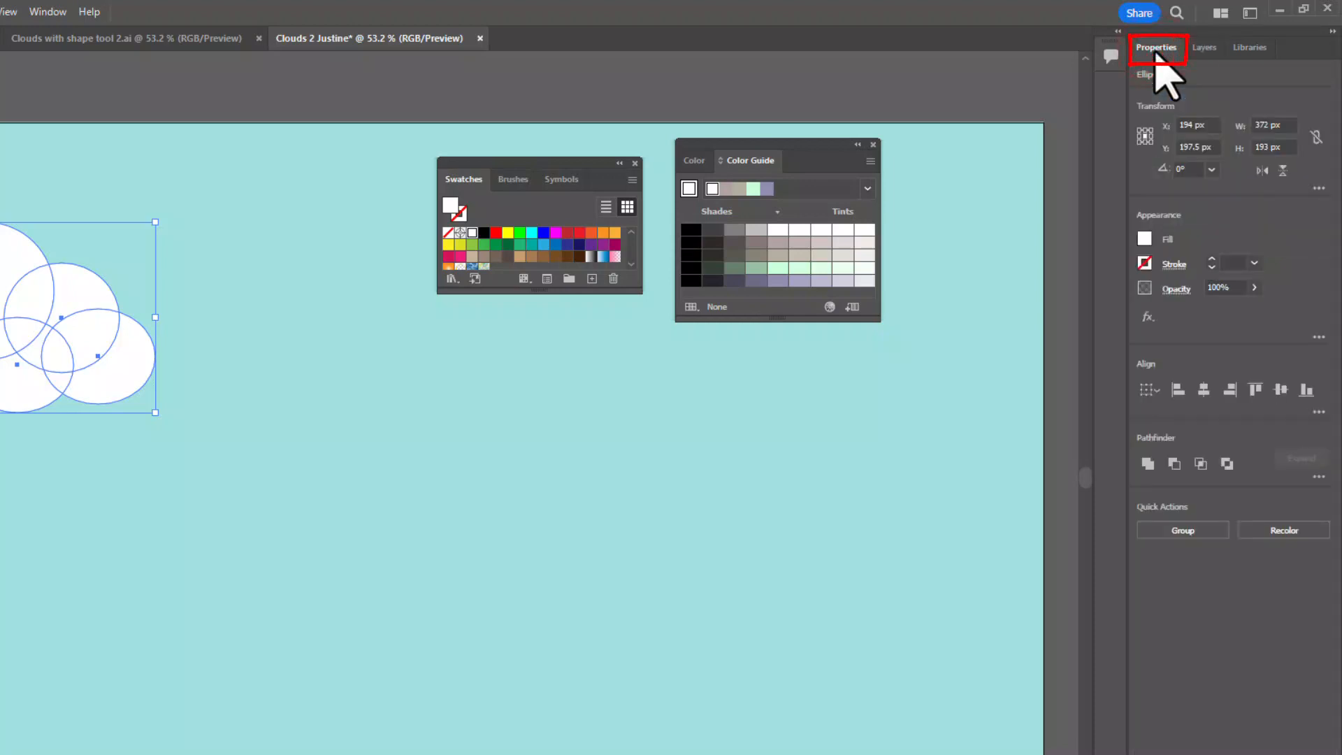
pyautogui.click(1147, 464)
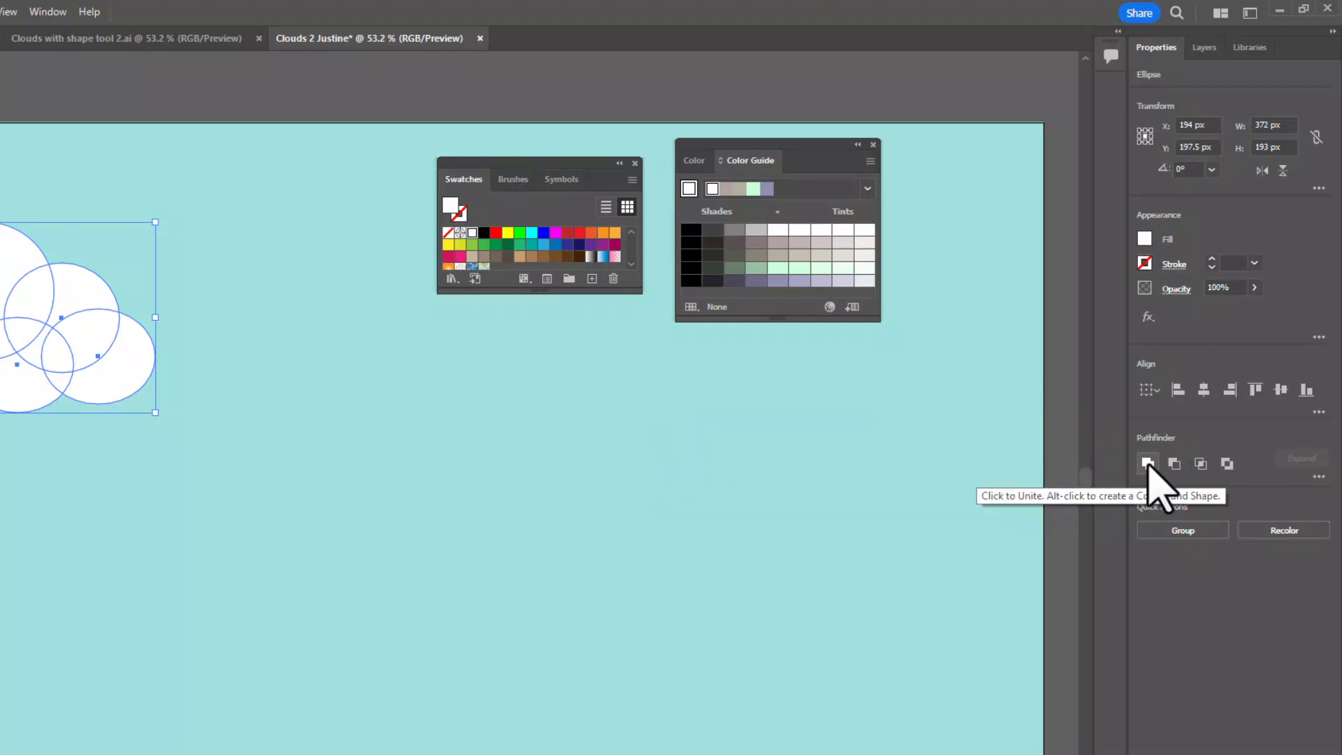
# - Move the united cloud further into the artboard, scale it up, shift it slightly down and right, and deselect it
pyautogui.moveTo(0, 317); pyautogui.dragTo(104, 311)
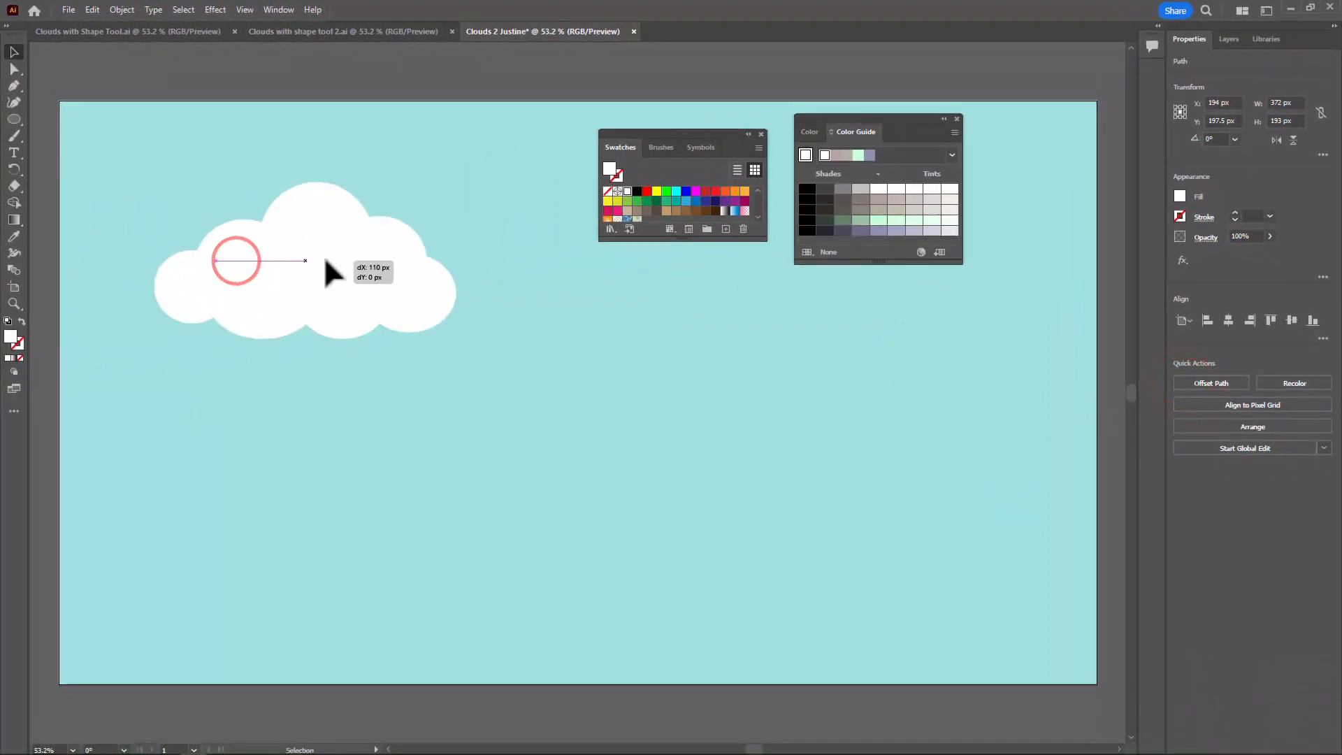
pyautogui.moveTo(325, 258); pyautogui.dragTo(324, 259)
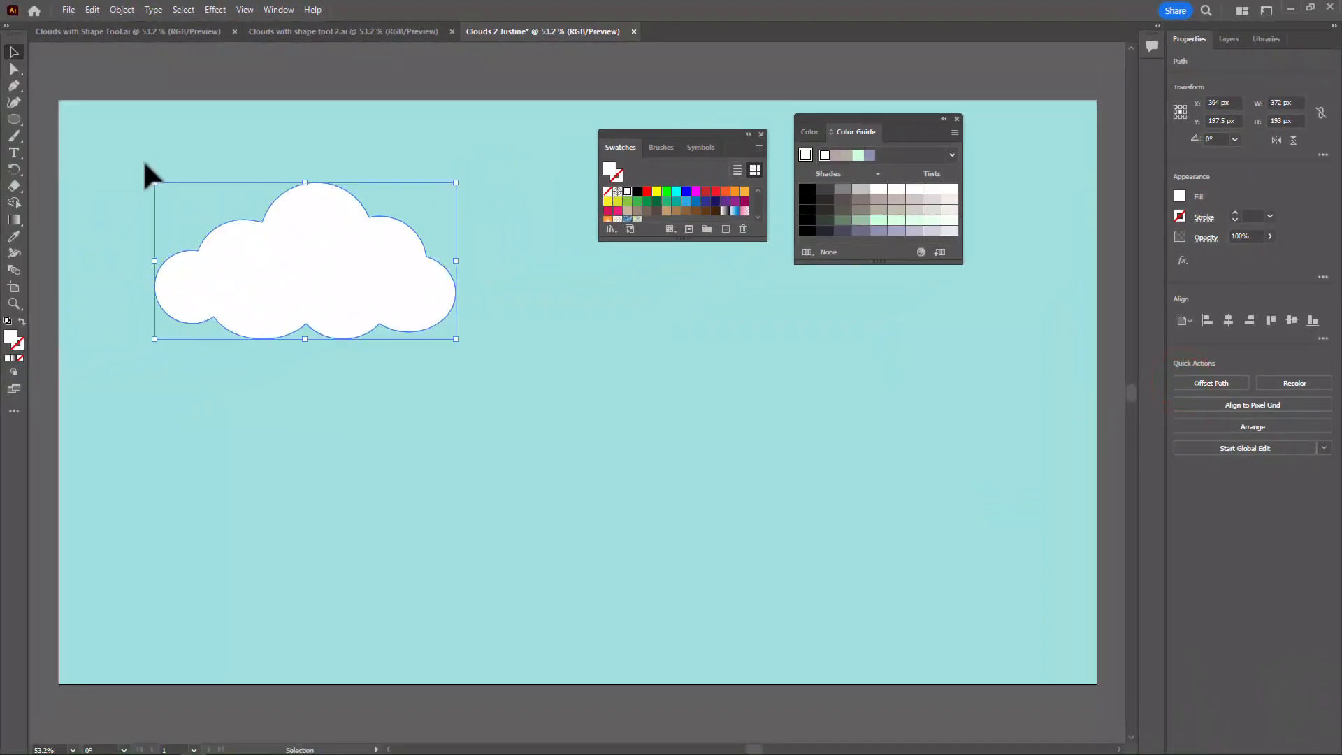
pyautogui.moveTo(154, 183); pyautogui.dragTo(102, 132)
pyautogui.moveTo(324, 272); pyautogui.dragTo(336, 282)
pyautogui.click(569, 346)
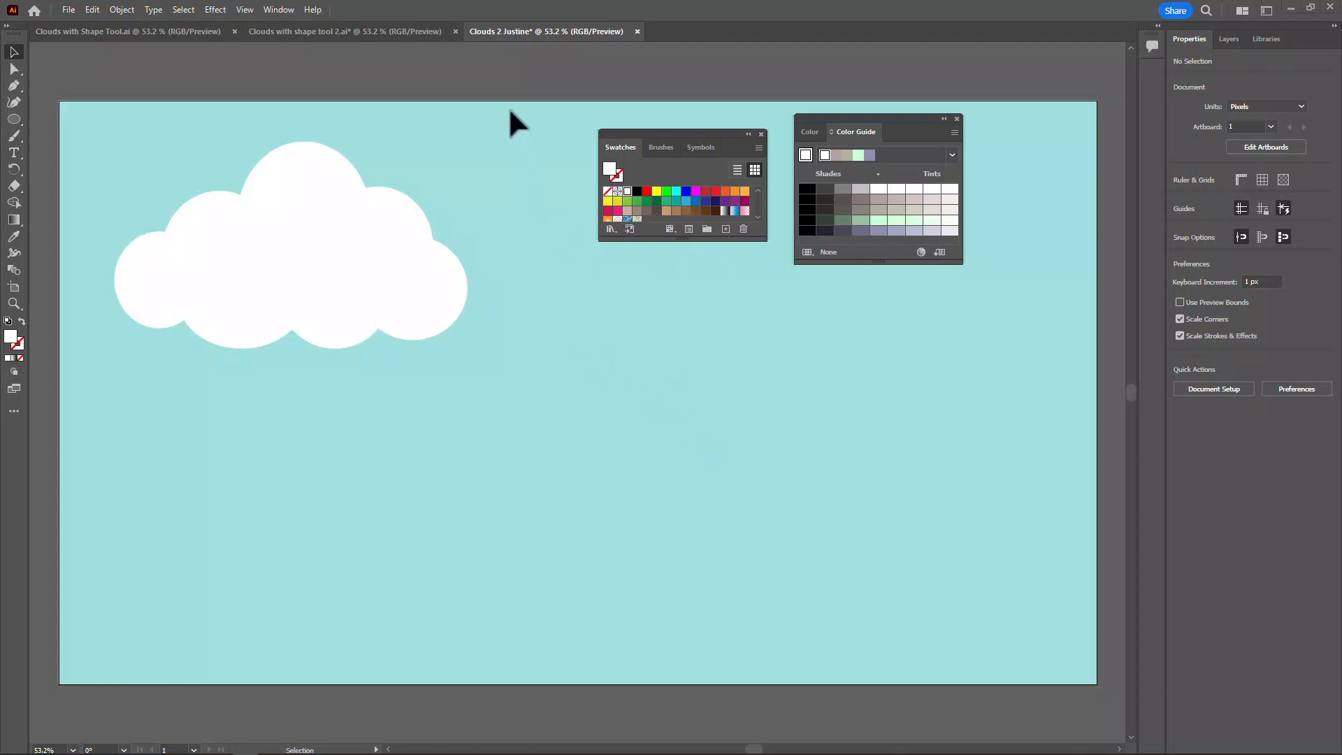
# - Switch to the "Clouds with shape tool 2.ai" document and give its upper-left cloud a muted purple stroke from the Color Guide
pyautogui.click(298, 43)
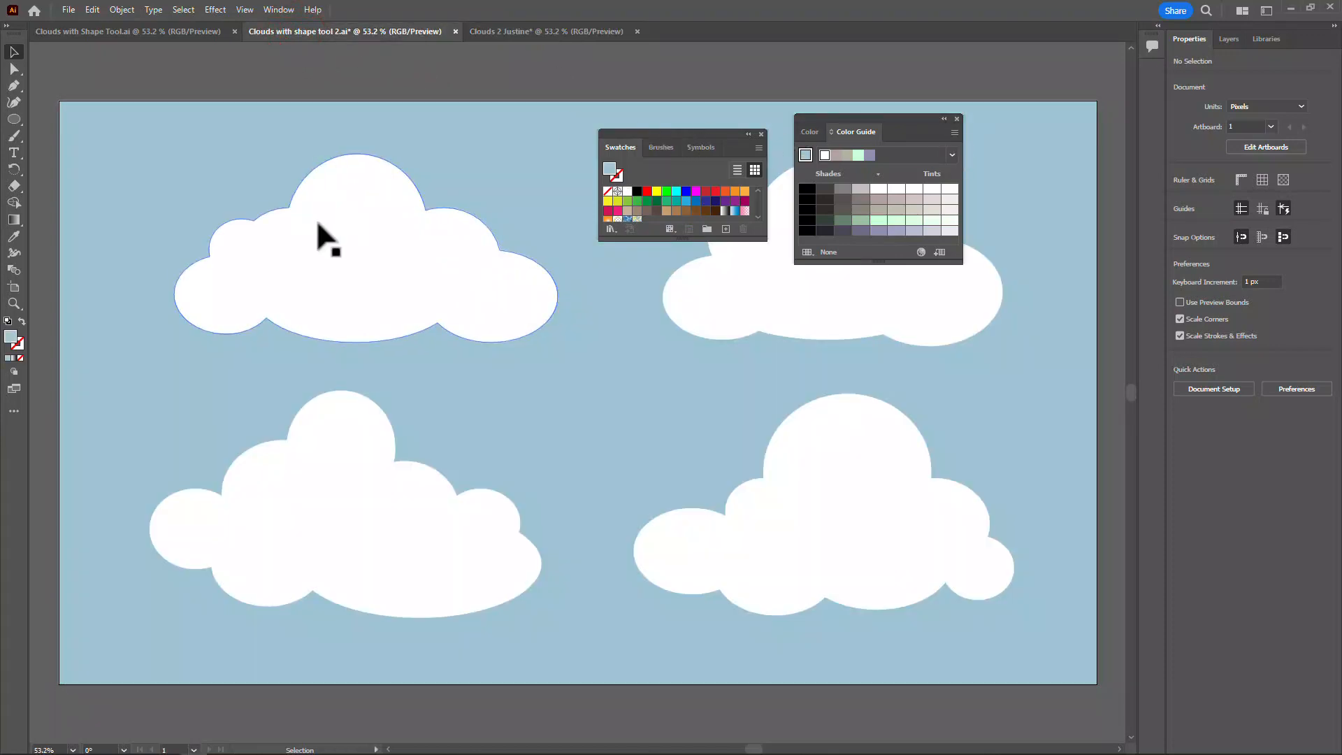
pyautogui.click(361, 249)
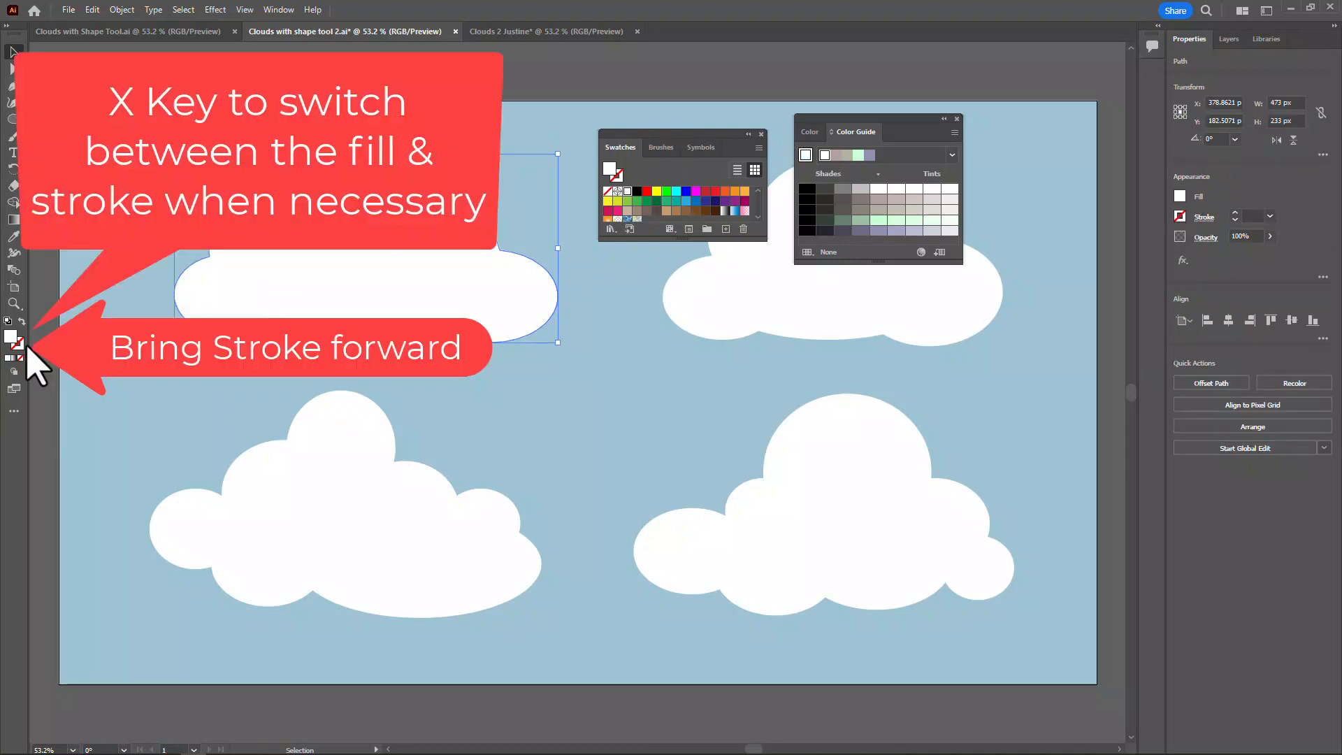
pyautogui.click(23, 343)
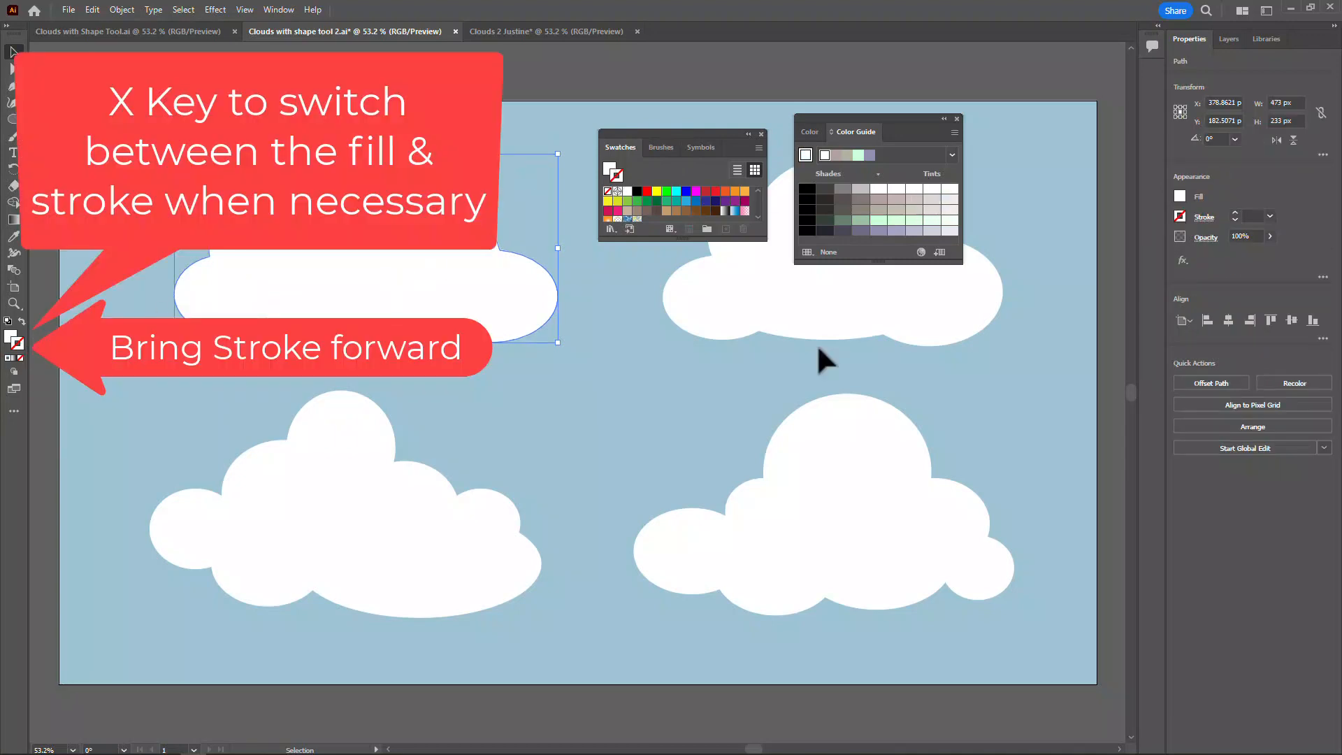
pyautogui.moveTo(866, 264); pyautogui.dragTo(873, 308)
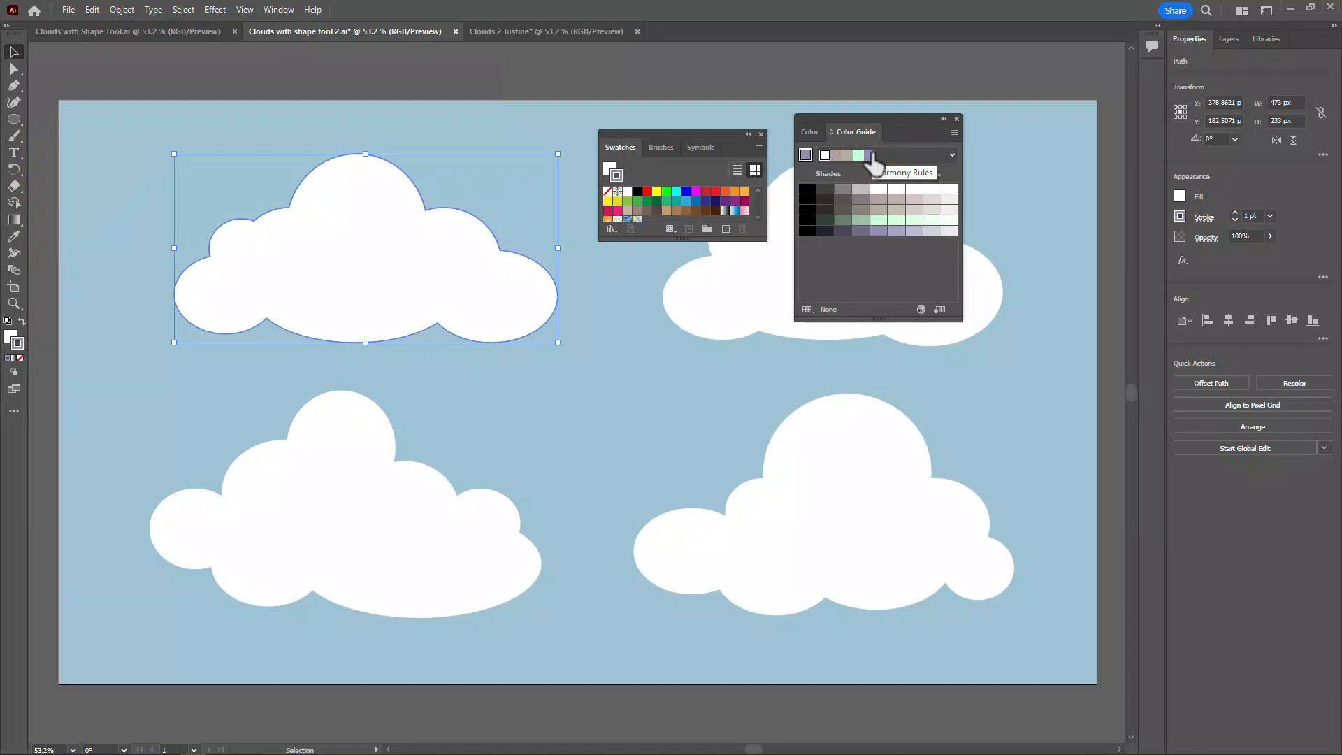
# - Show the available brushes and enlarge their panel so that the whole list fits
pyautogui.click(657, 149)
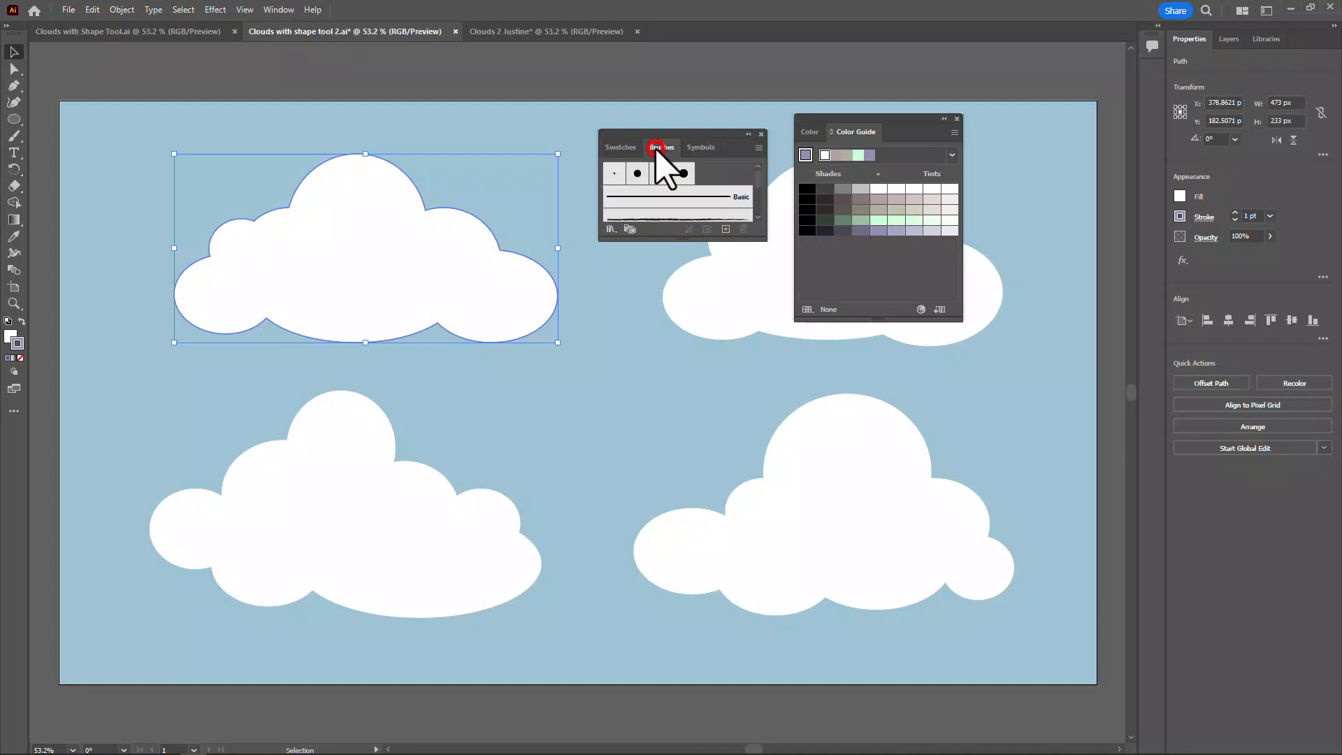
pyautogui.click(274, 10)
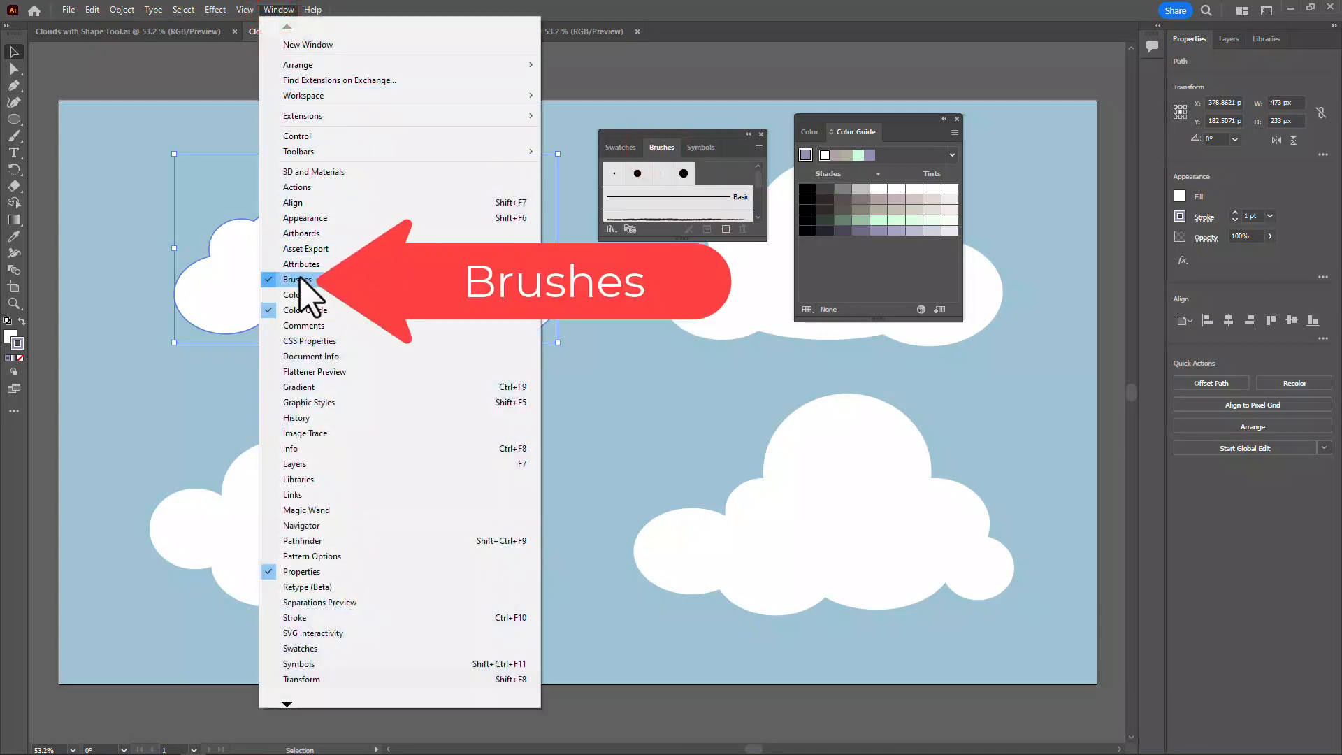
pyautogui.click(668, 133)
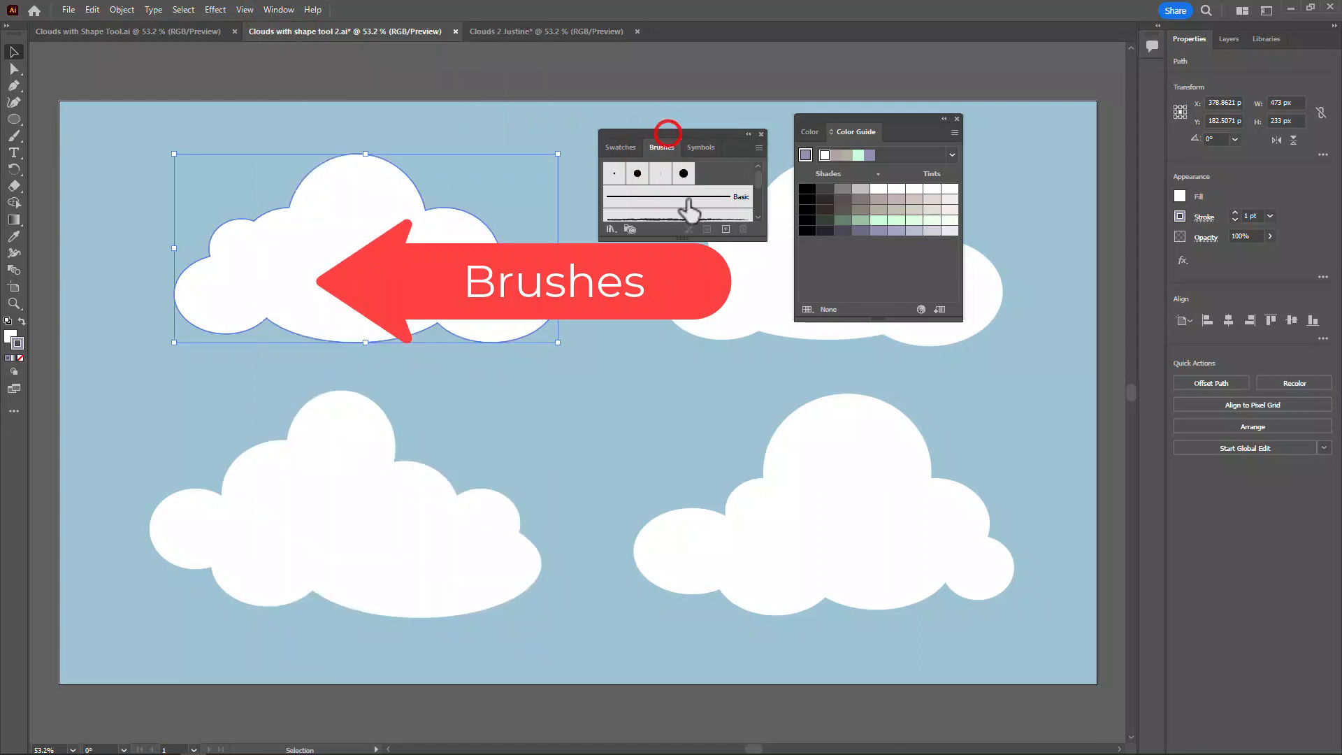
pyautogui.moveTo(680, 230); pyautogui.dragTo(674, 428)
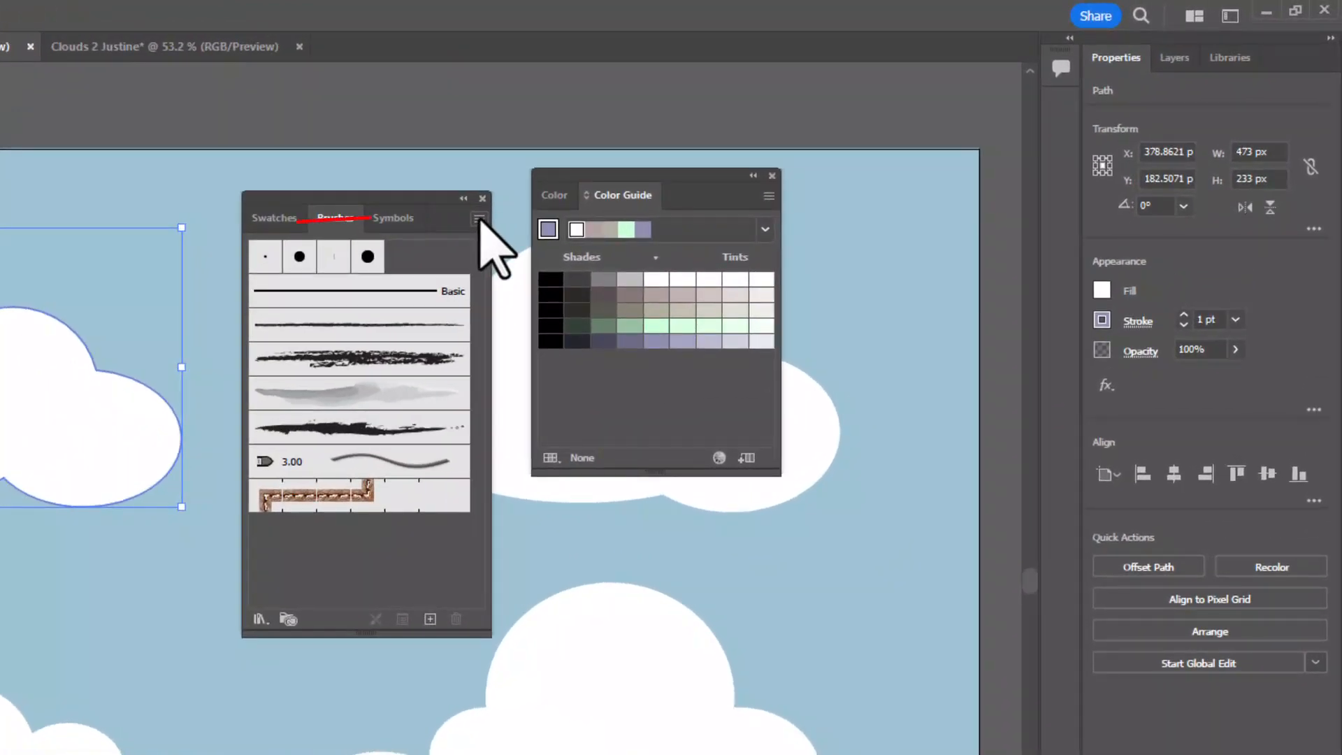
# - Open the Artistic_ChalkCharcoalPencil brush library and place it clear of the Color Guide
pyautogui.click(479, 218)
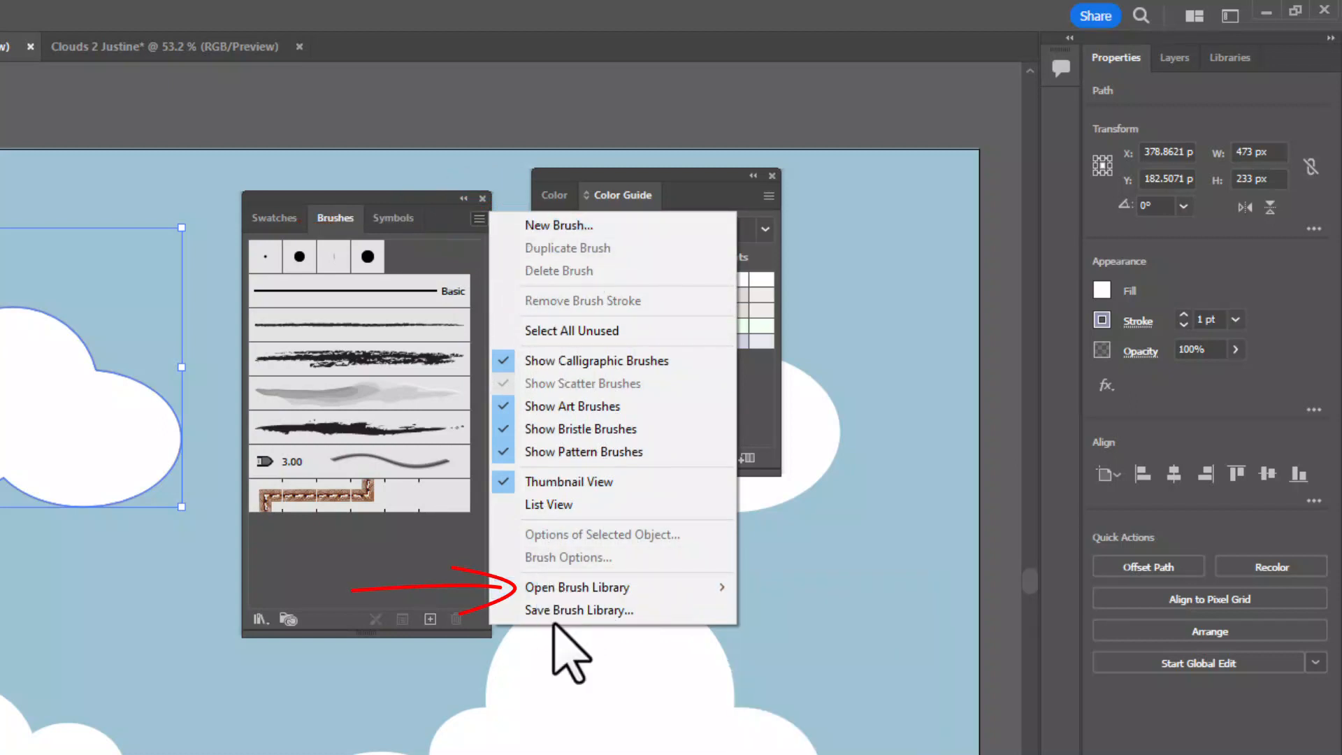
pyautogui.moveTo(580, 588)
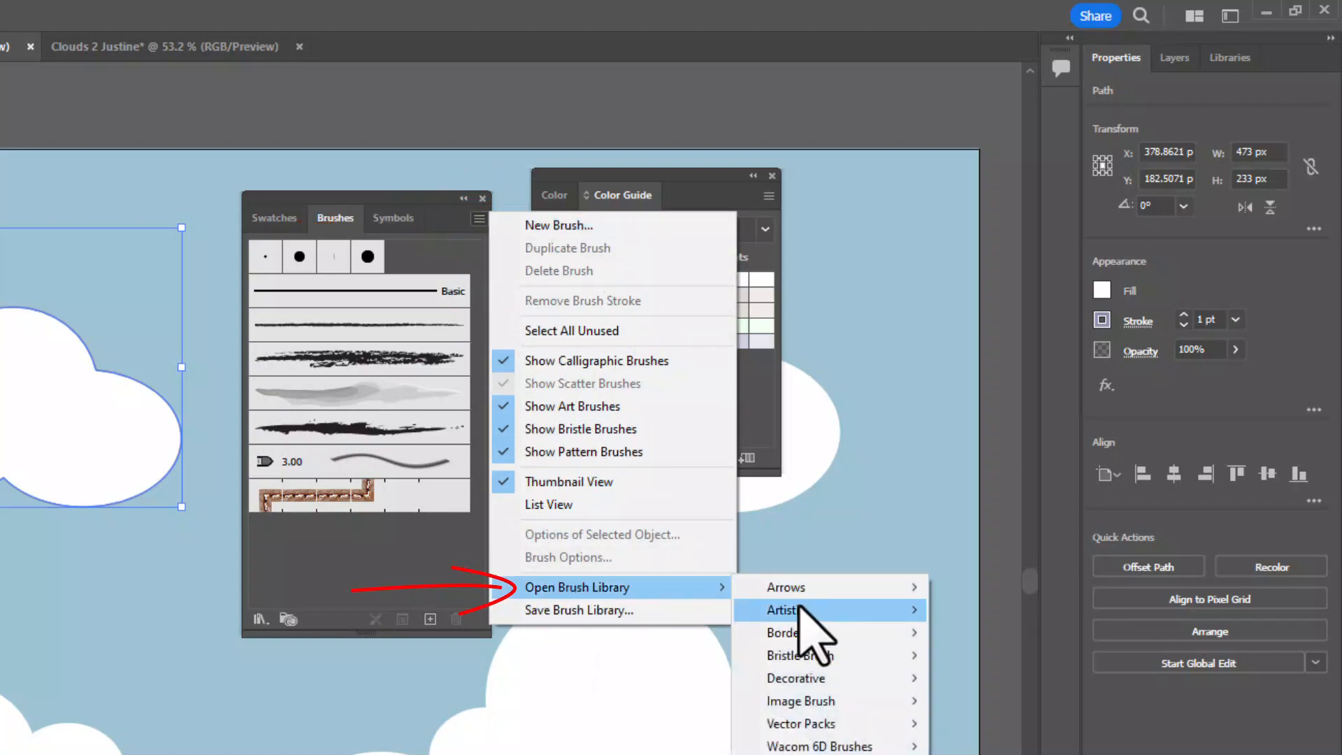
pyautogui.moveTo(800, 613)
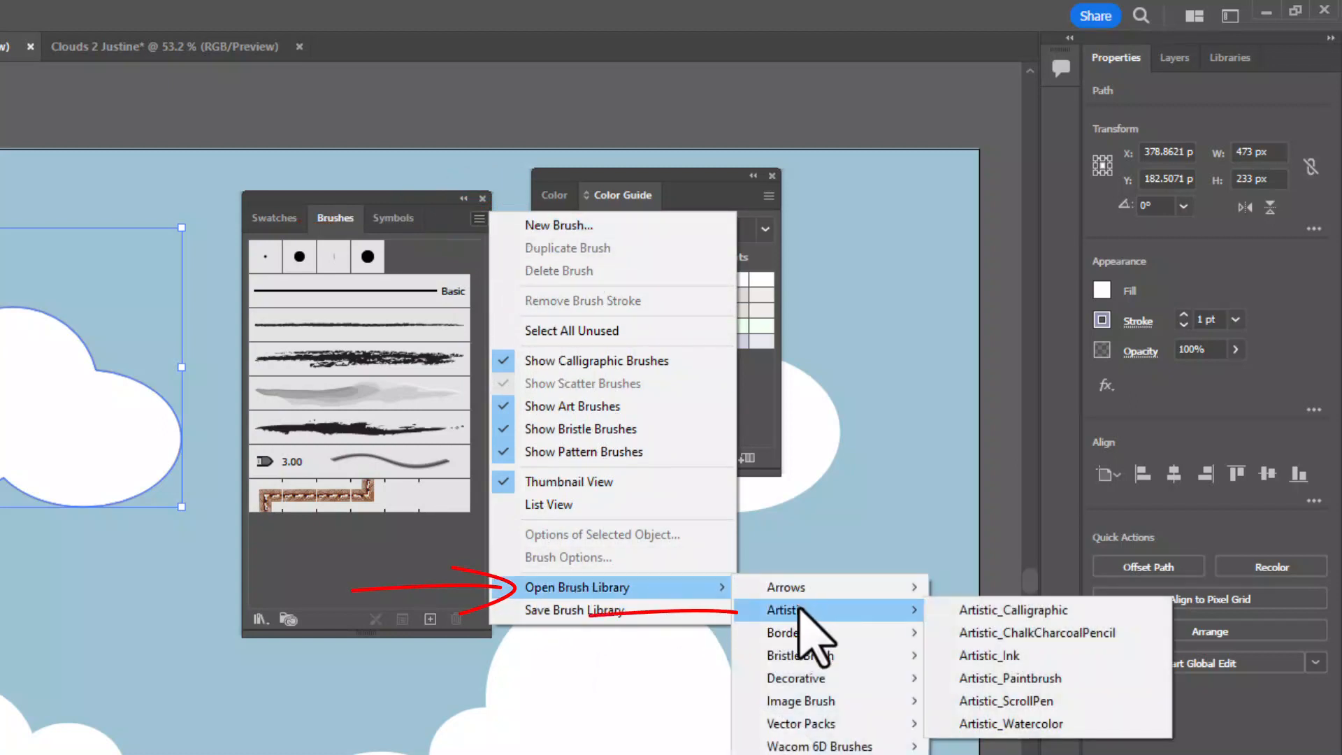
pyautogui.click(996, 632)
pyautogui.moveTo(982, 460); pyautogui.dragTo(891, 115)
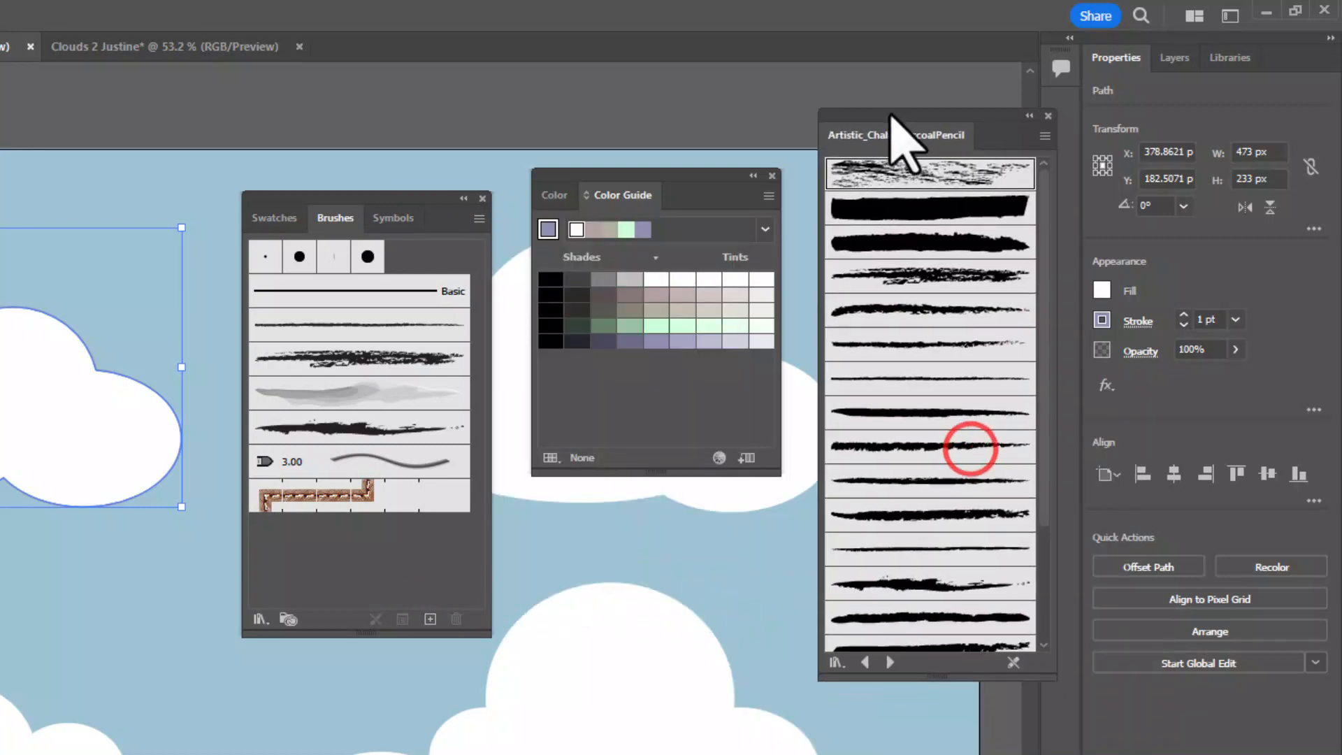
# - Open the Artistic_Watercolor brush library and place it beside the chalk and charcoal brushes
pyautogui.click(478, 218)
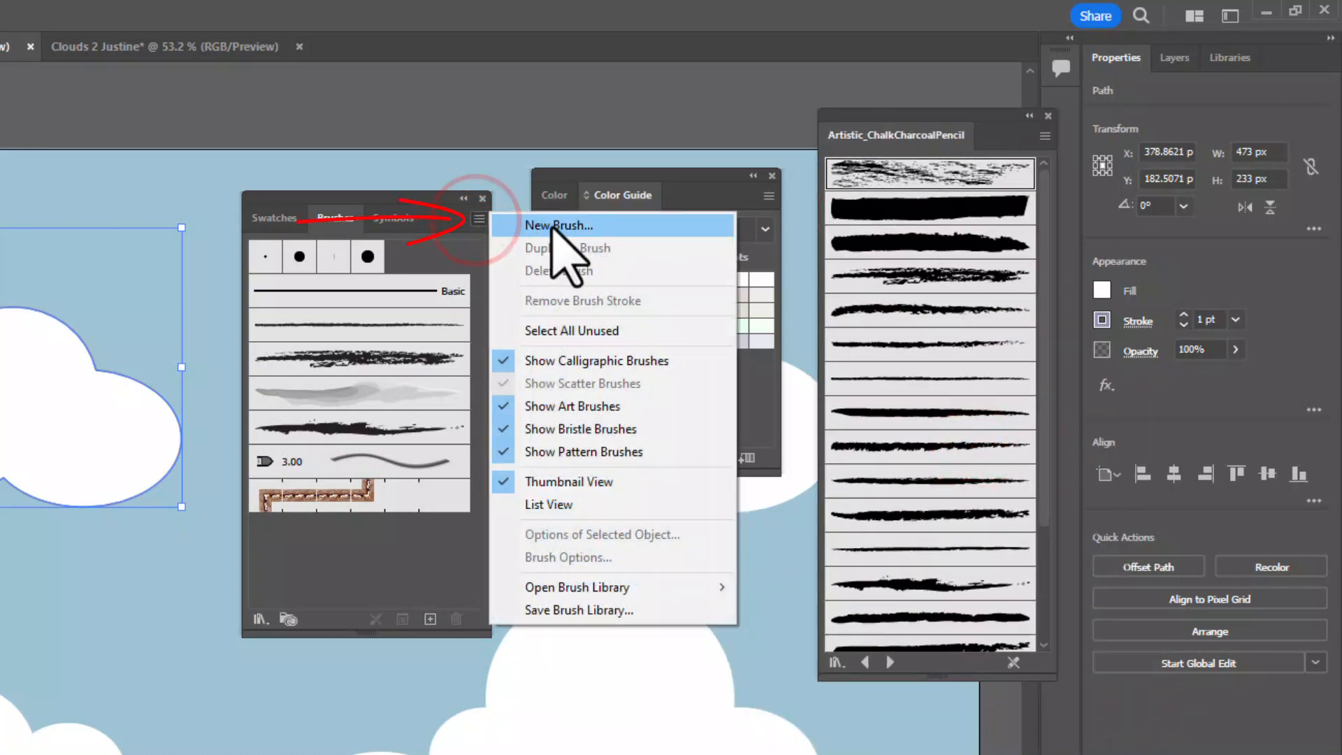
pyautogui.moveTo(633, 588)
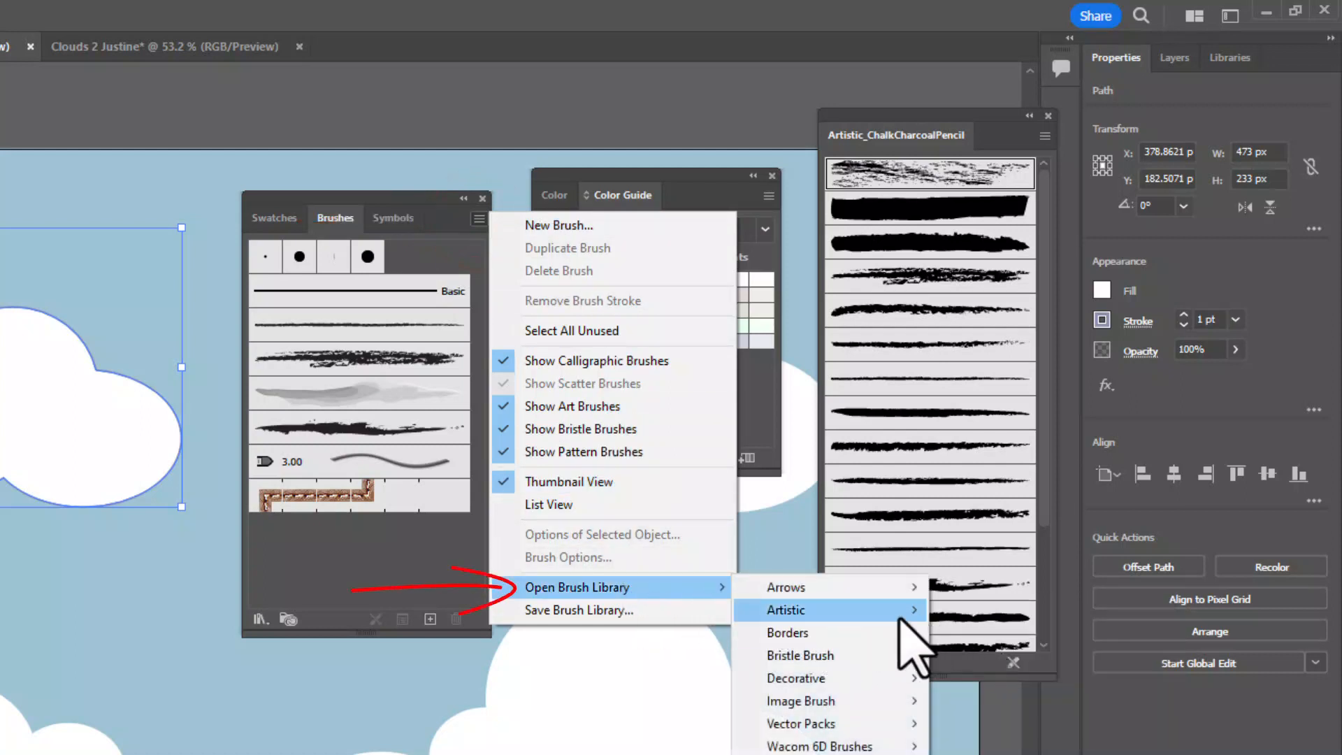
pyautogui.moveTo(905, 614)
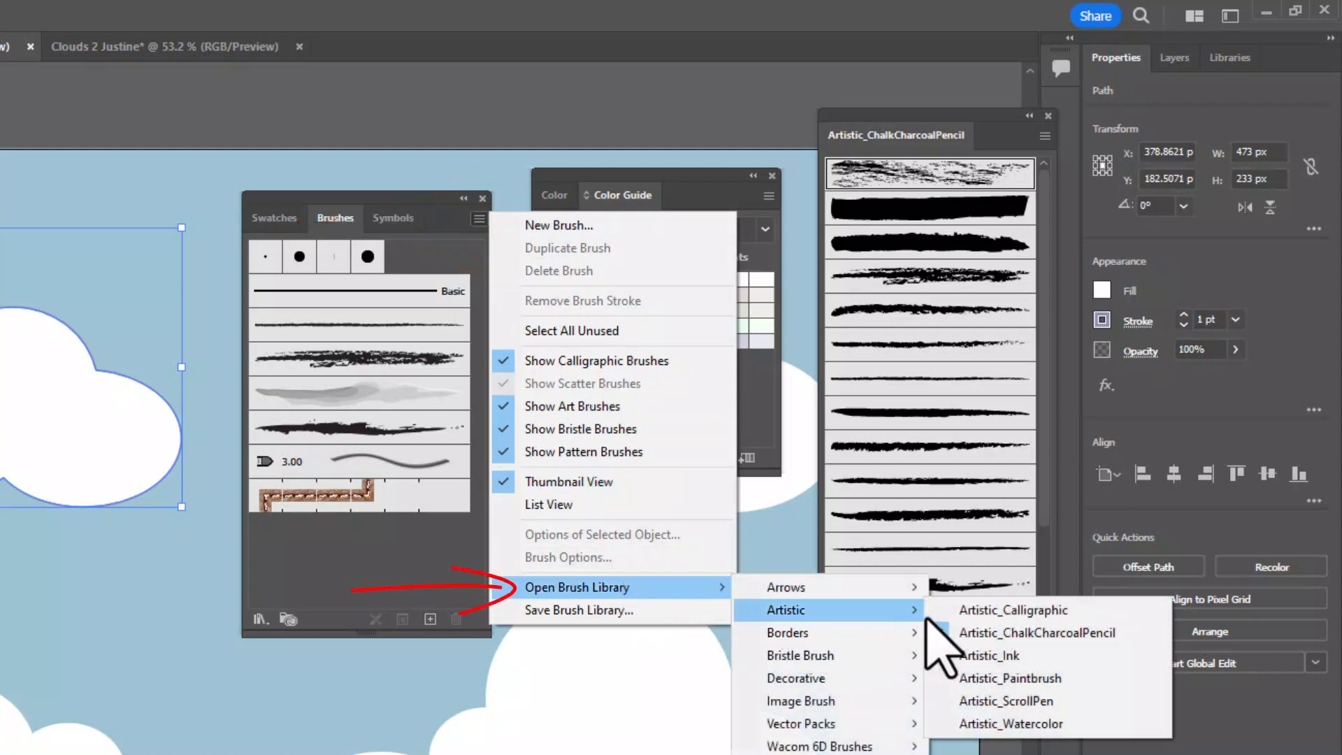
pyautogui.click(1012, 727)
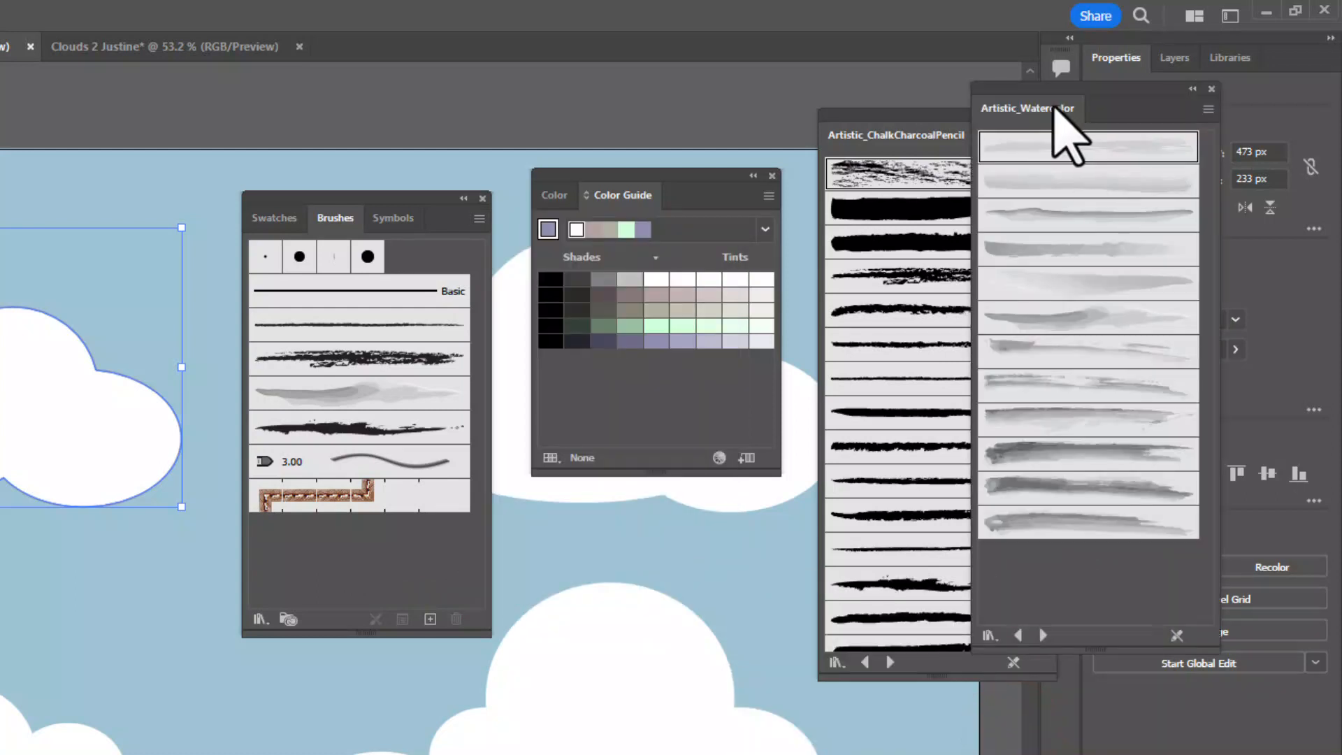
pyautogui.moveTo(1054, 86)
pyautogui.mouseDown()
pyautogui.moveTo(1084, 114)
pyautogui.moveTo(748, 105)
pyautogui.moveTo(637, 135)
pyautogui.moveTo(653, 144)
pyautogui.mouseUp()
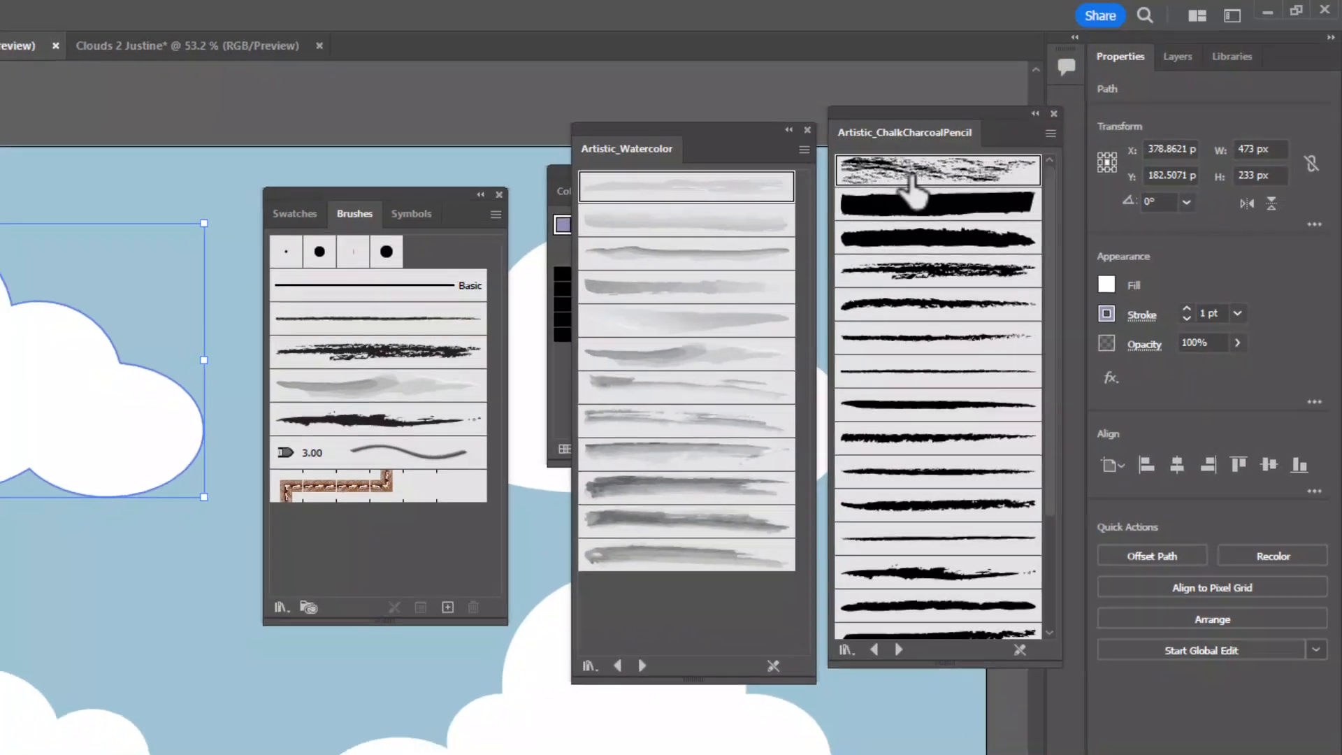
# - Try several chalk and charcoal brushes on the upper-left cloud's outline and keep the scratchy fourth brush in the library
pyautogui.click(901, 178)
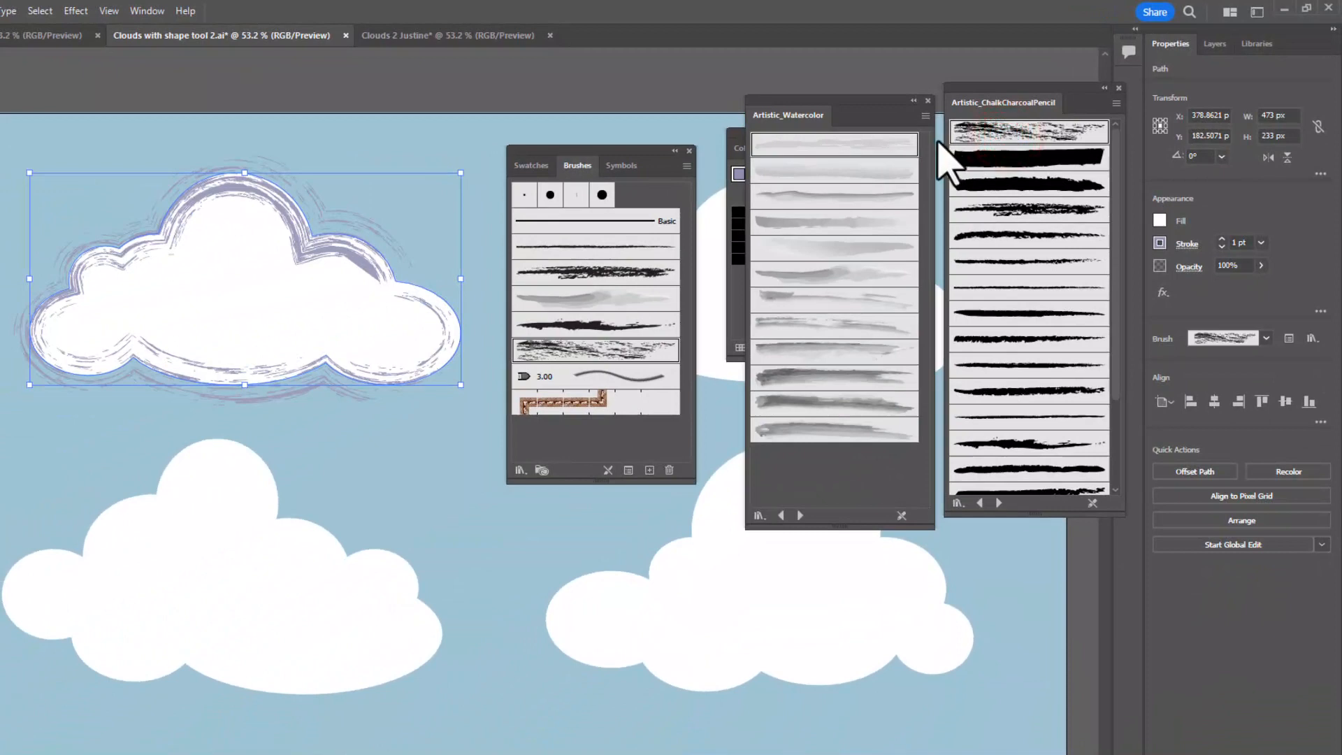
pyautogui.click(1006, 183)
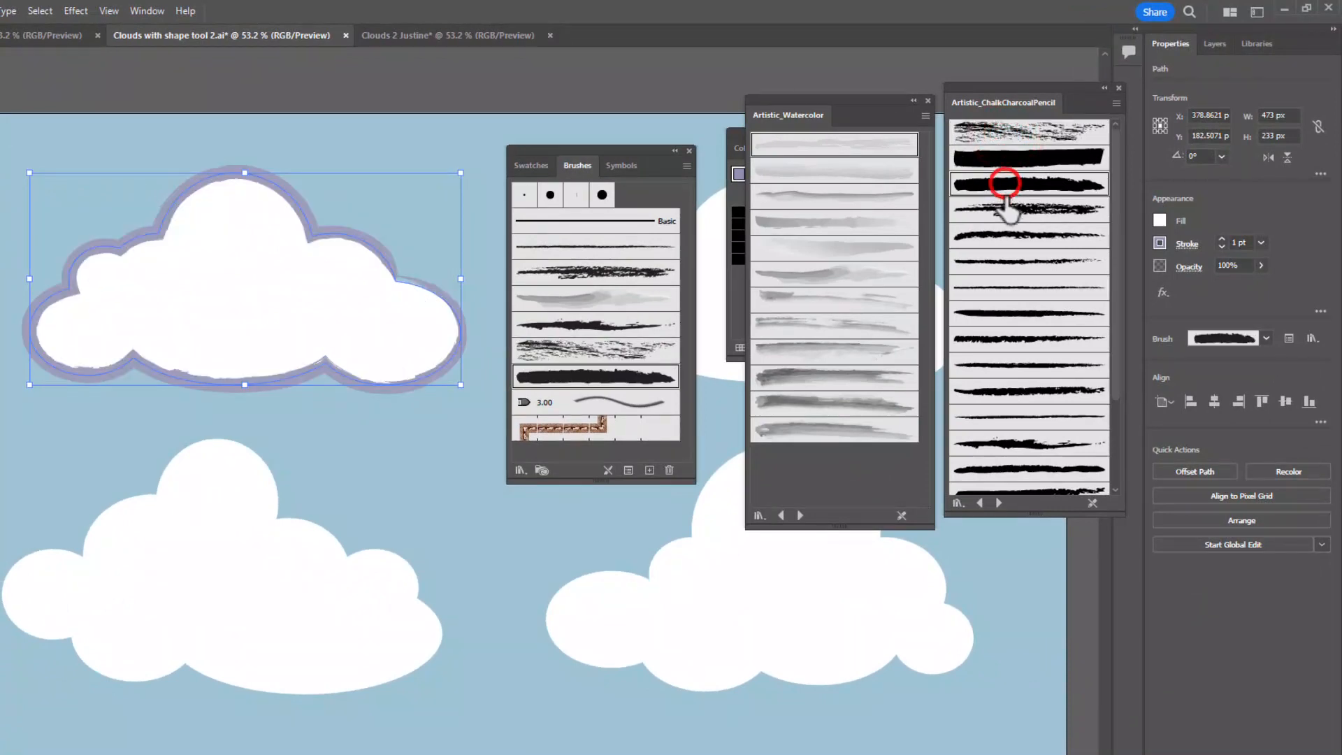
pyautogui.click(1014, 209)
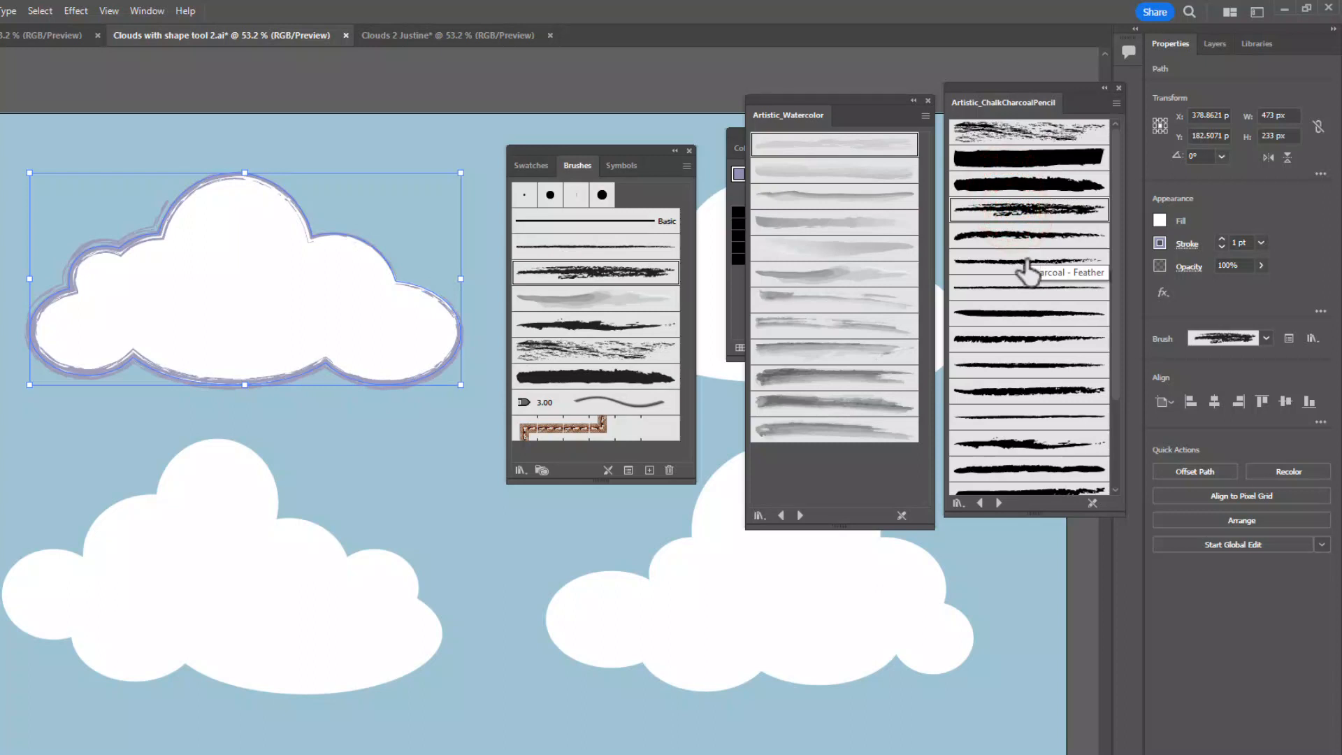
pyautogui.click(1026, 236)
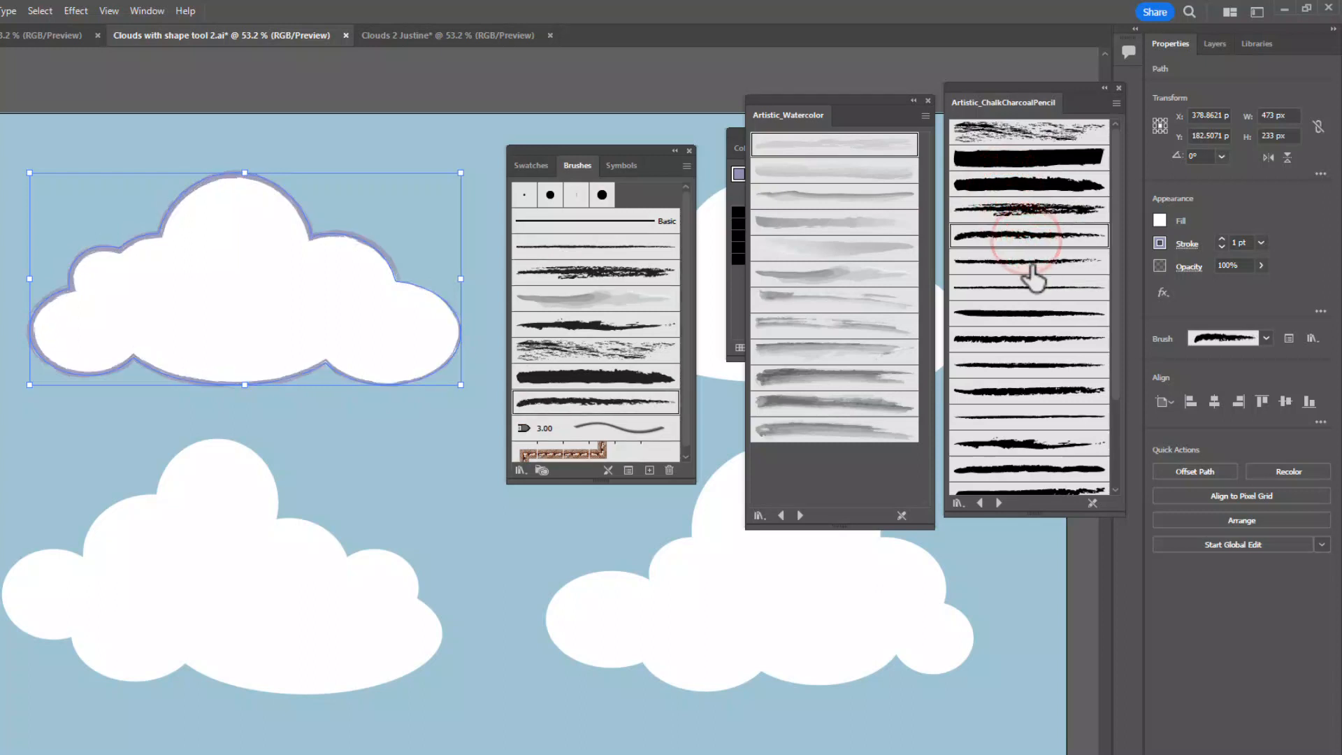
pyautogui.click(1030, 262)
pyautogui.click(1028, 211)
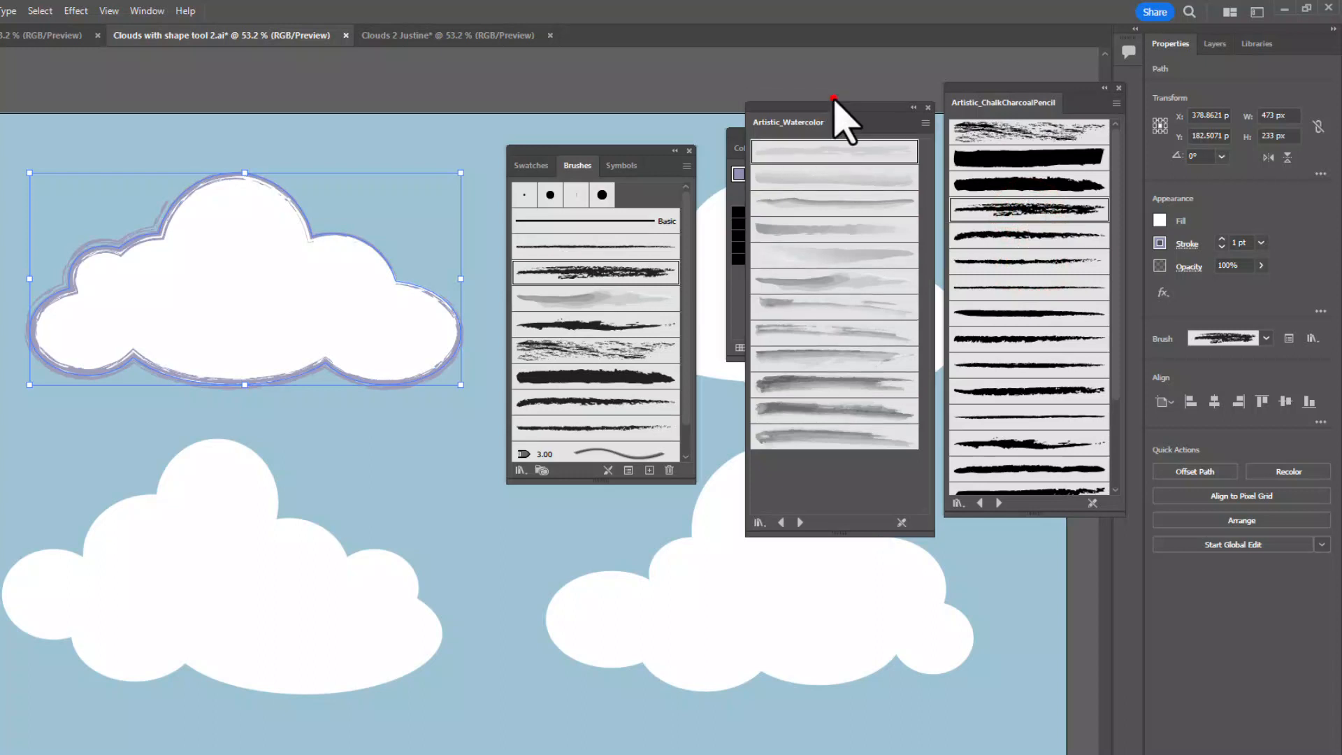
# - Uncover the Color Guide, try paler purple tints on the upper-left cloud's stroke, and settle on a medium lavender tint
pyautogui.moveTo(835, 100); pyautogui.dragTo(811, 358)
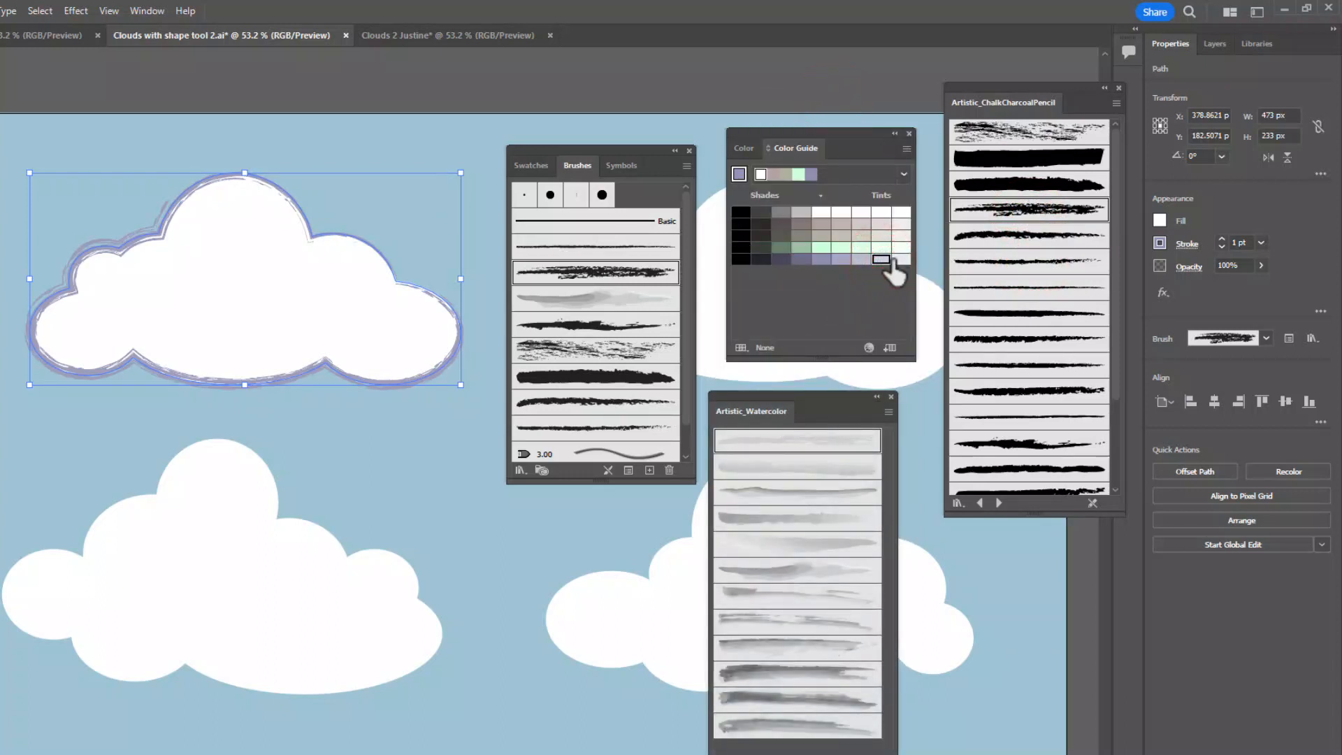
pyautogui.click(880, 260)
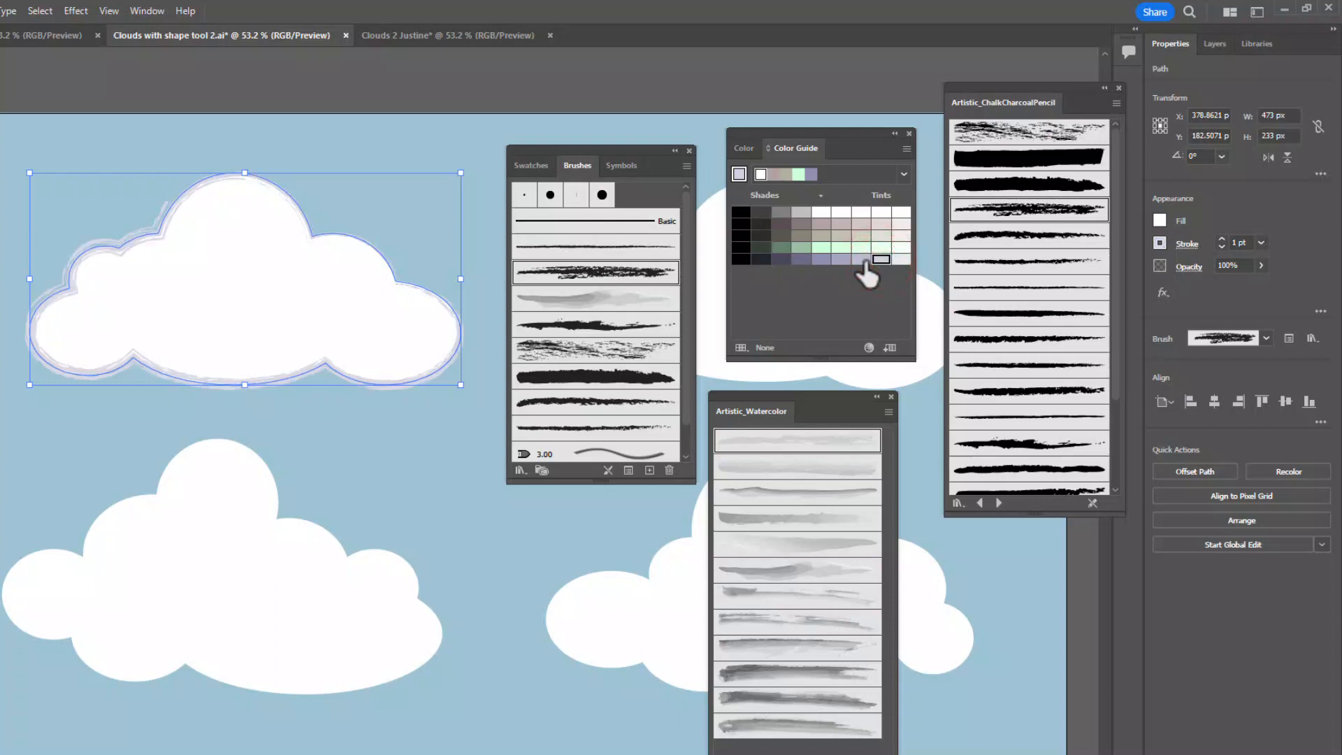
pyautogui.click(862, 260)
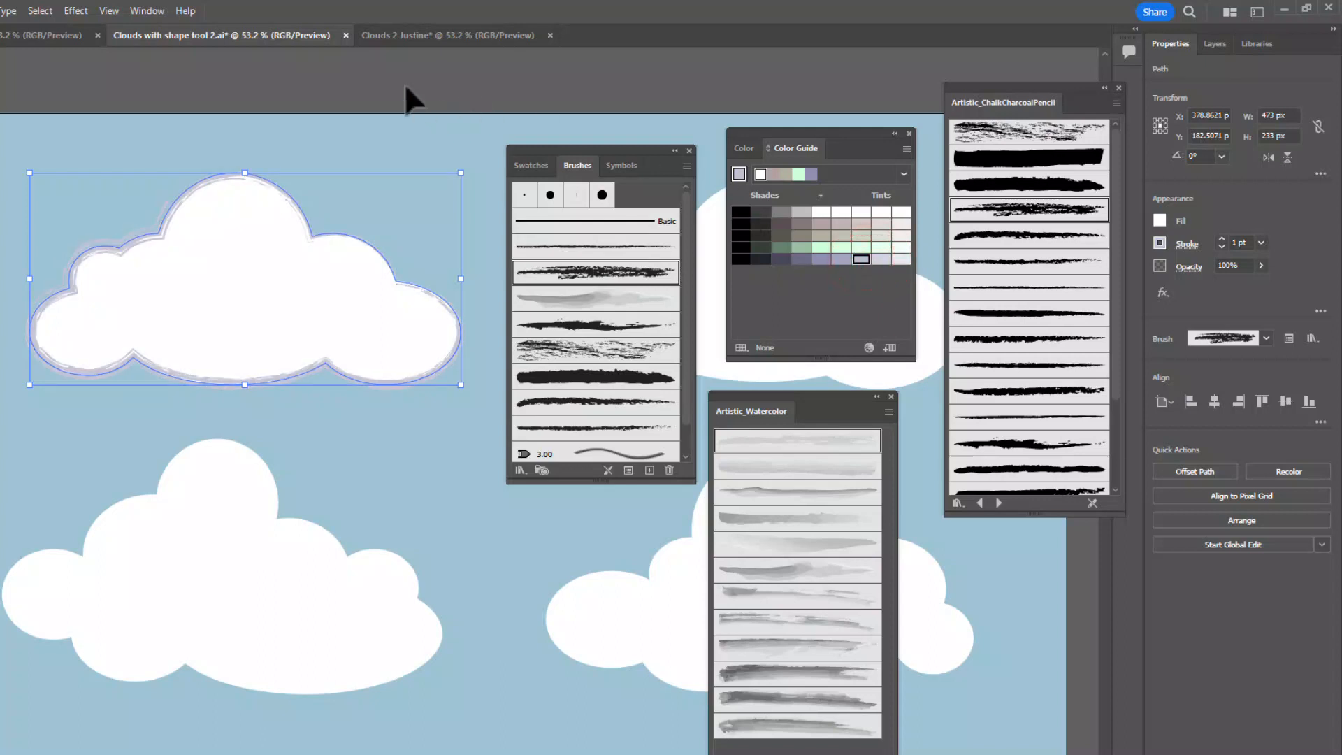
pyautogui.click(373, 79)
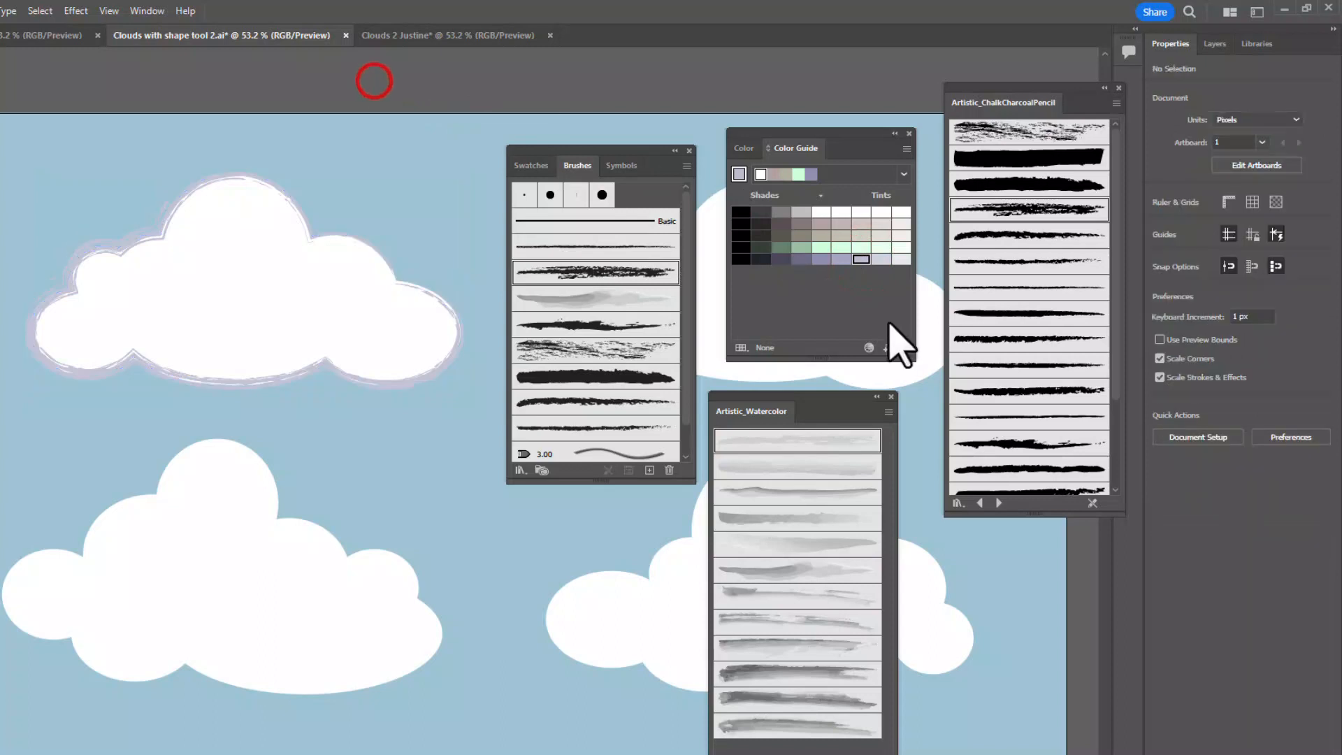
pyautogui.click(395, 342)
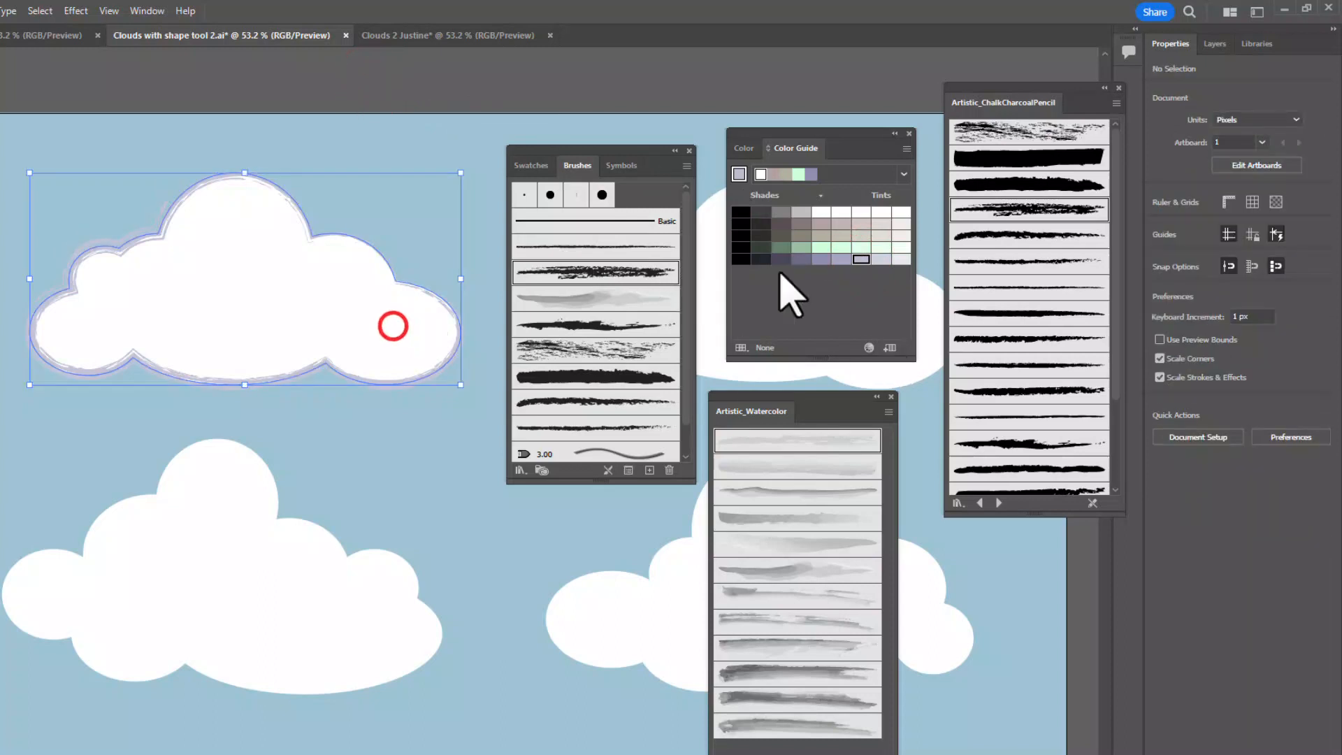
pyautogui.click(842, 260)
pyautogui.click(280, 91)
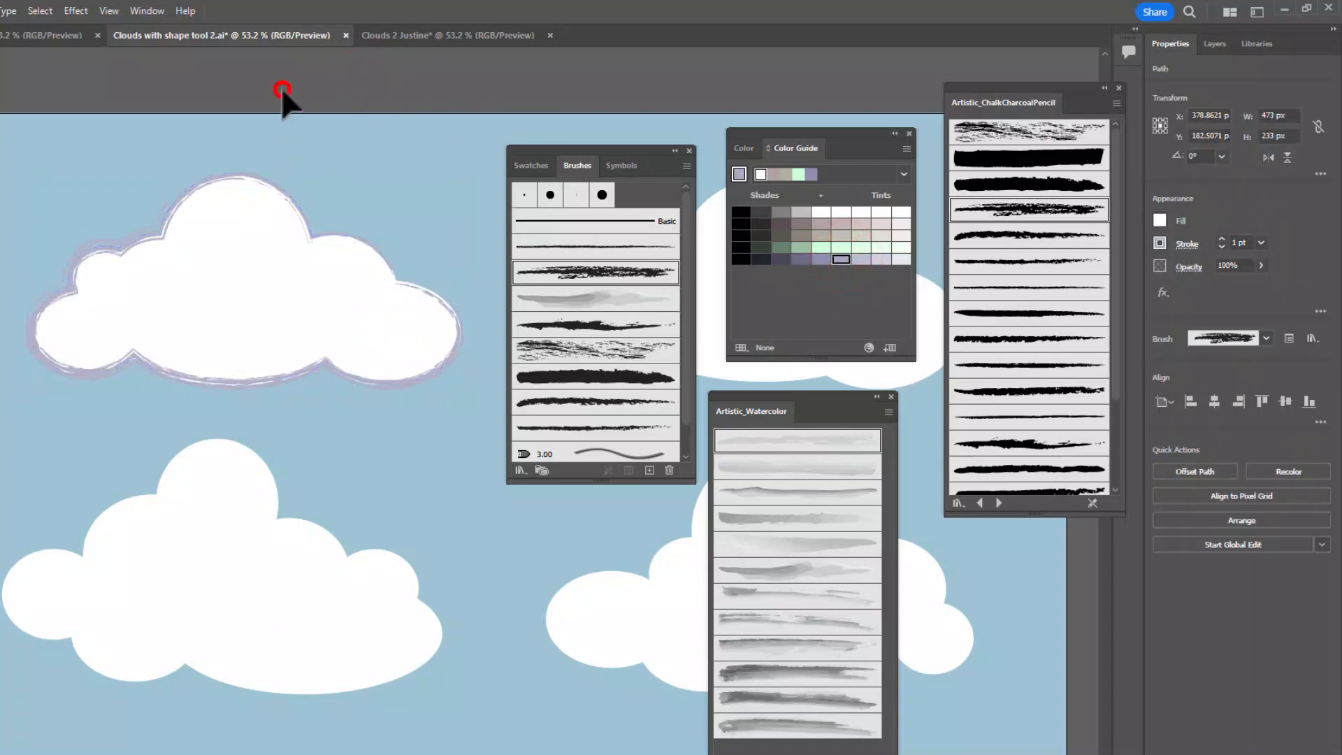
# - Give the lower-left cloud a medium blue stroke from the Swatches
pyautogui.click(281, 601)
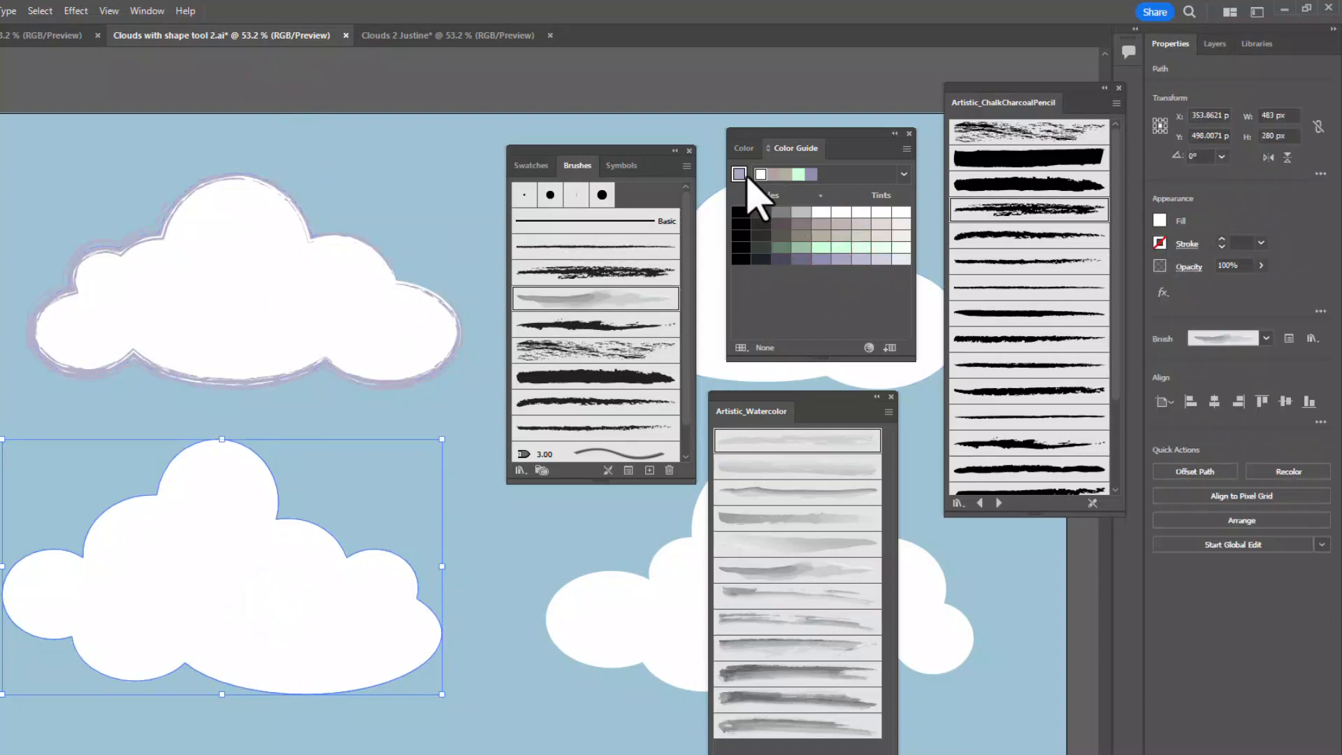
pyautogui.click(528, 166)
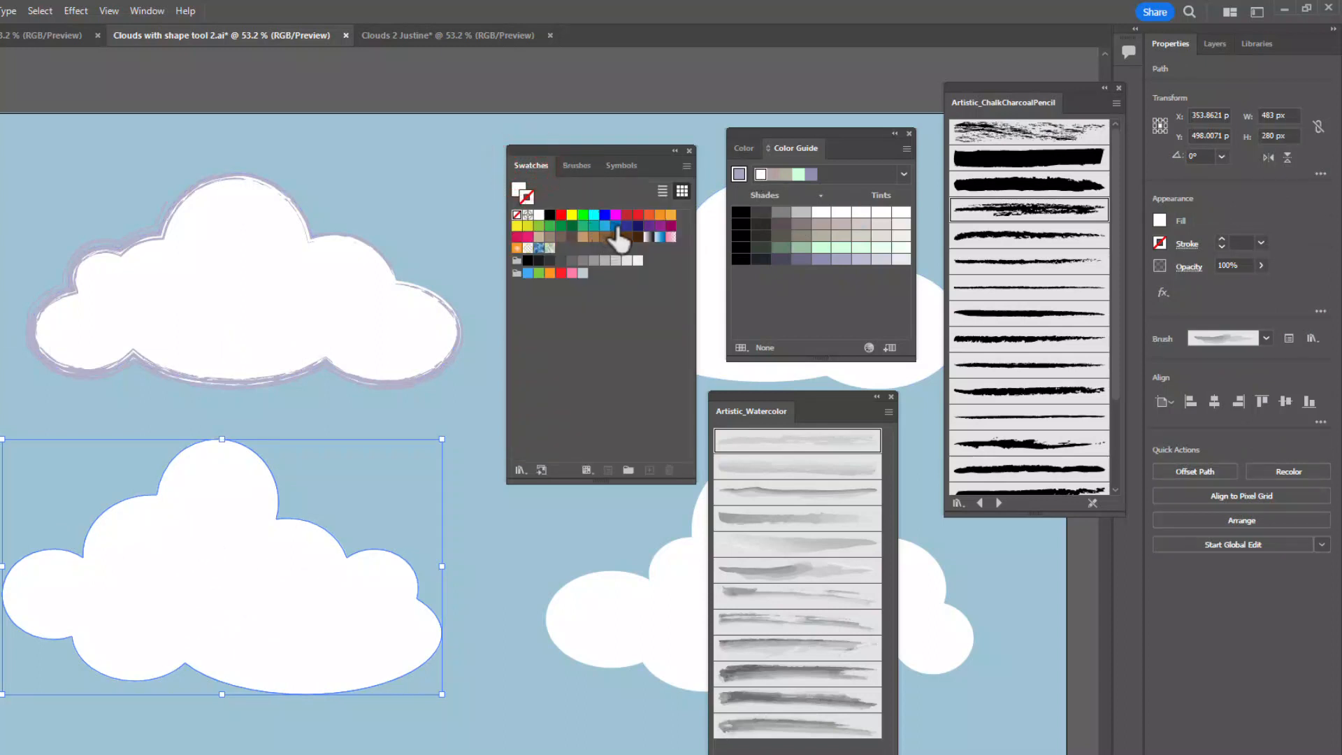
pyautogui.click(616, 227)
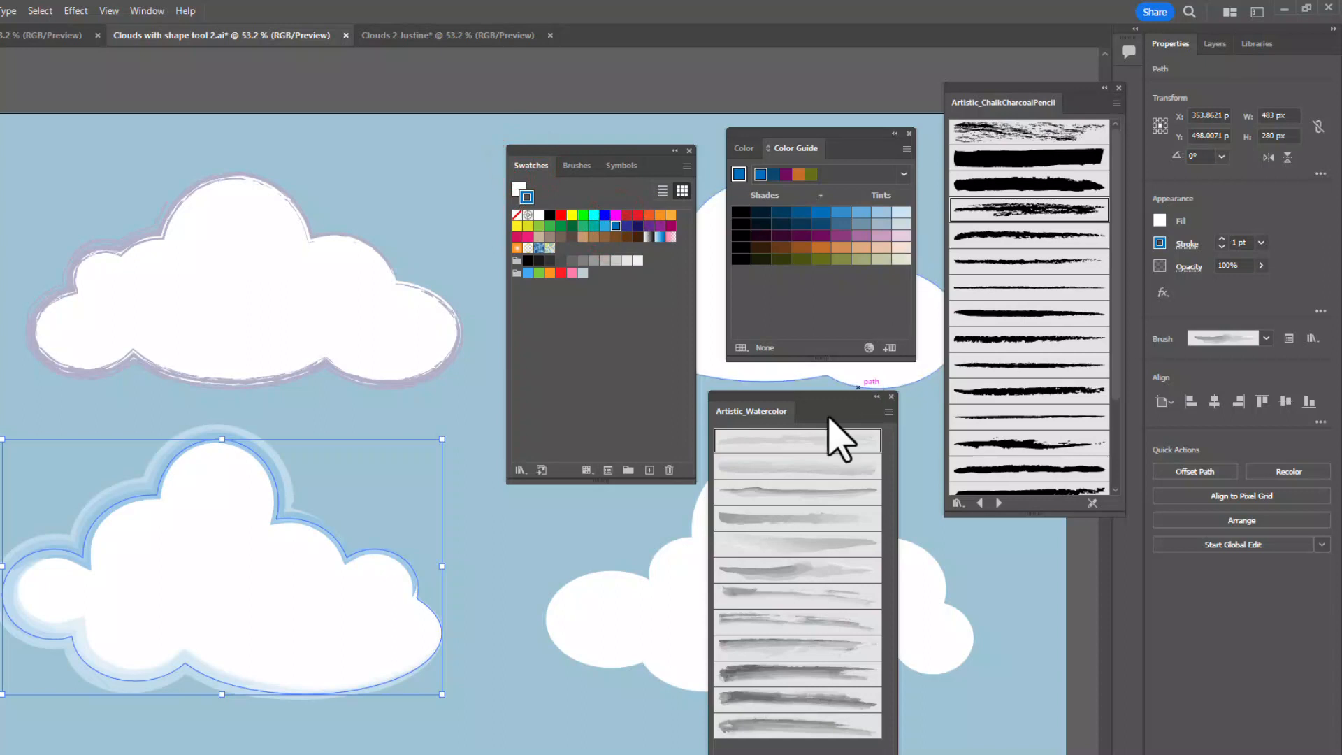
# - Reposition the Artistic_Watercolor library, try several of its brushes on the lower-left cloud's outline, and keep the dark tenth brush
pyautogui.moveTo(766, 398)
pyautogui.mouseDown()
pyautogui.moveTo(672, 396)
pyautogui.moveTo(636, 328)
pyautogui.mouseUp()
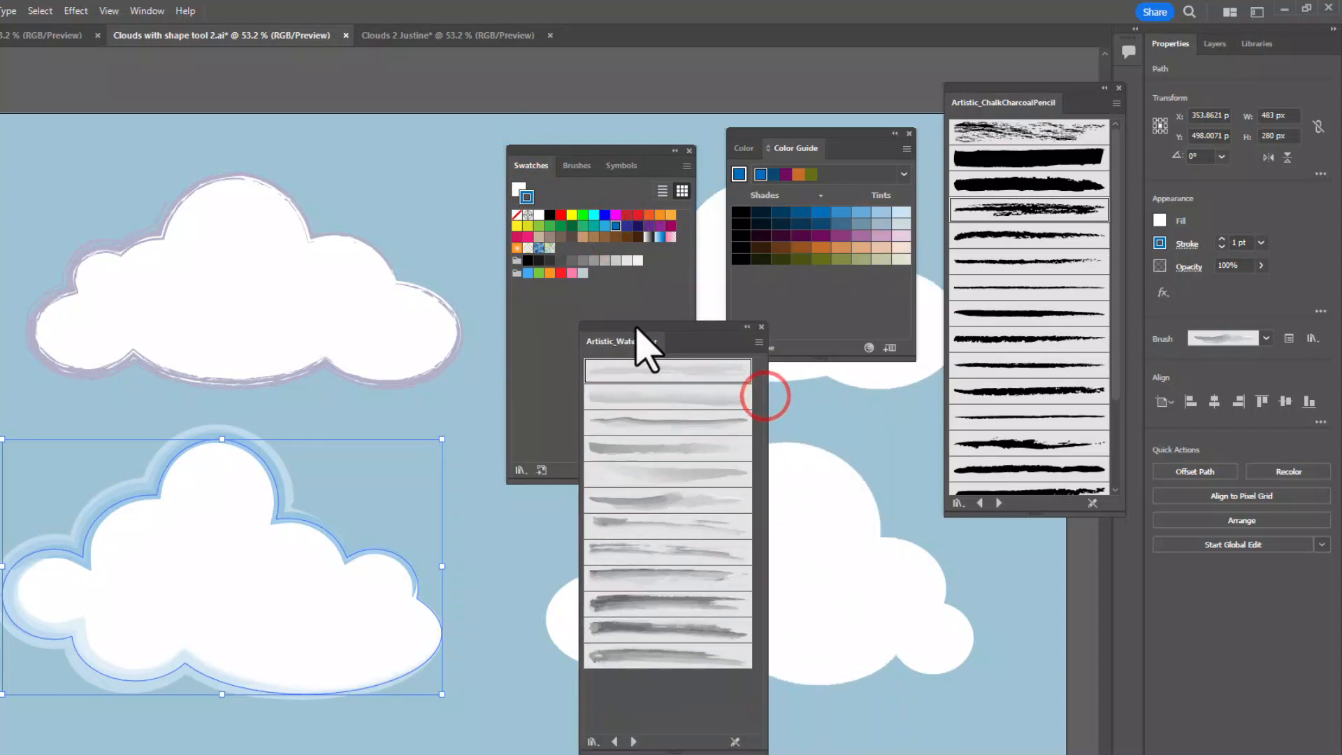
pyautogui.click(633, 393)
pyautogui.click(644, 423)
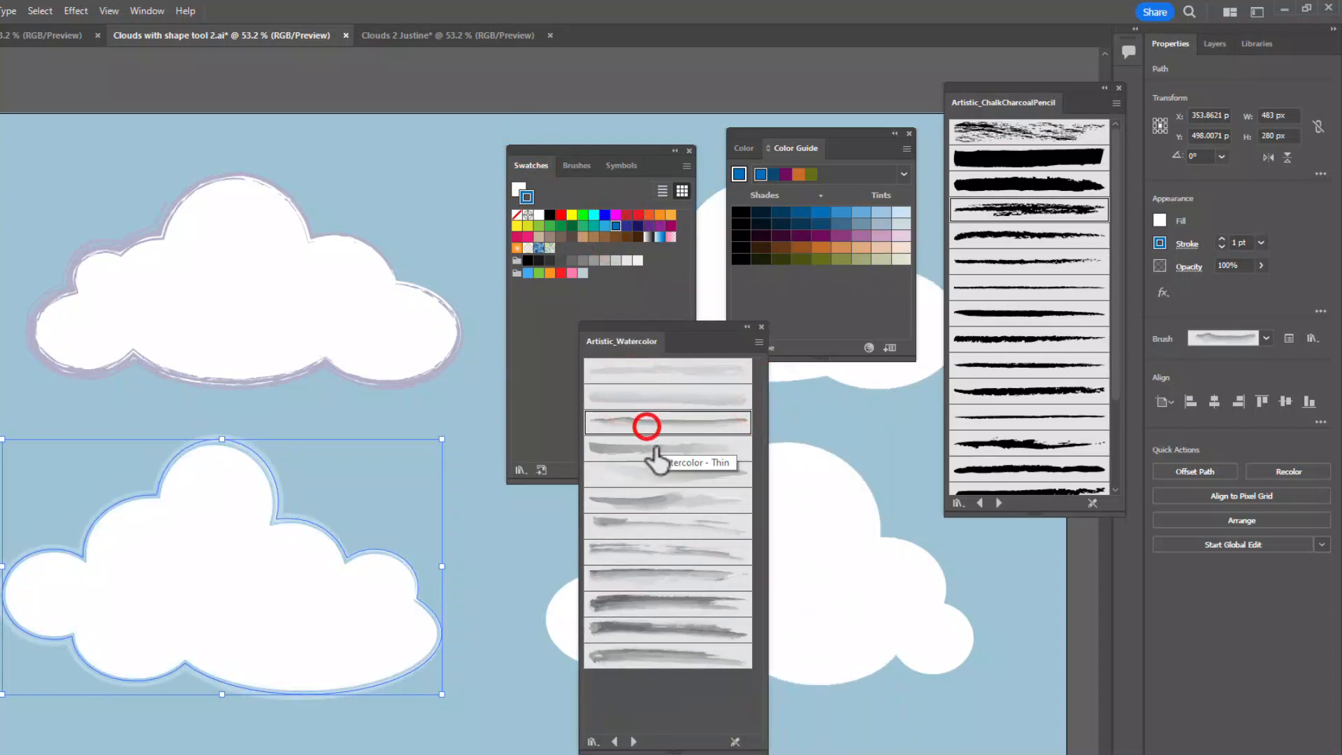
pyautogui.click(656, 458)
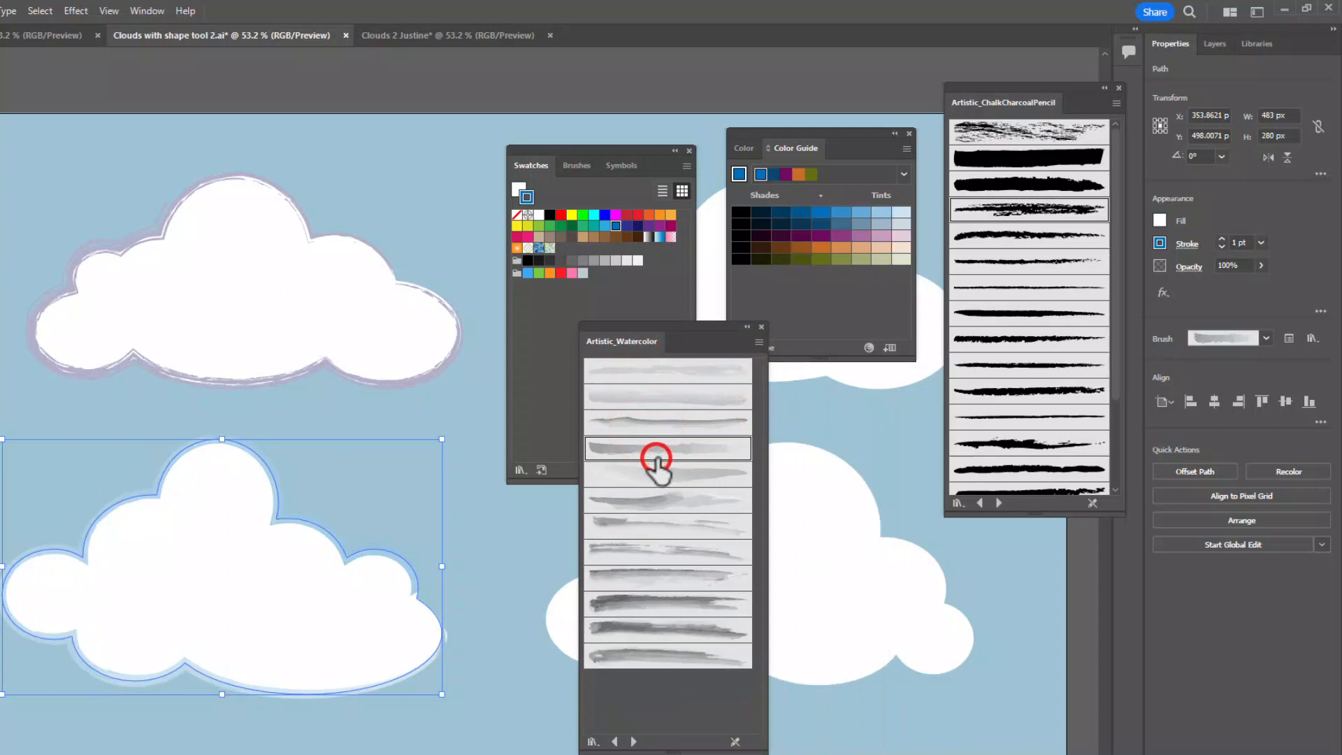
pyautogui.click(652, 498)
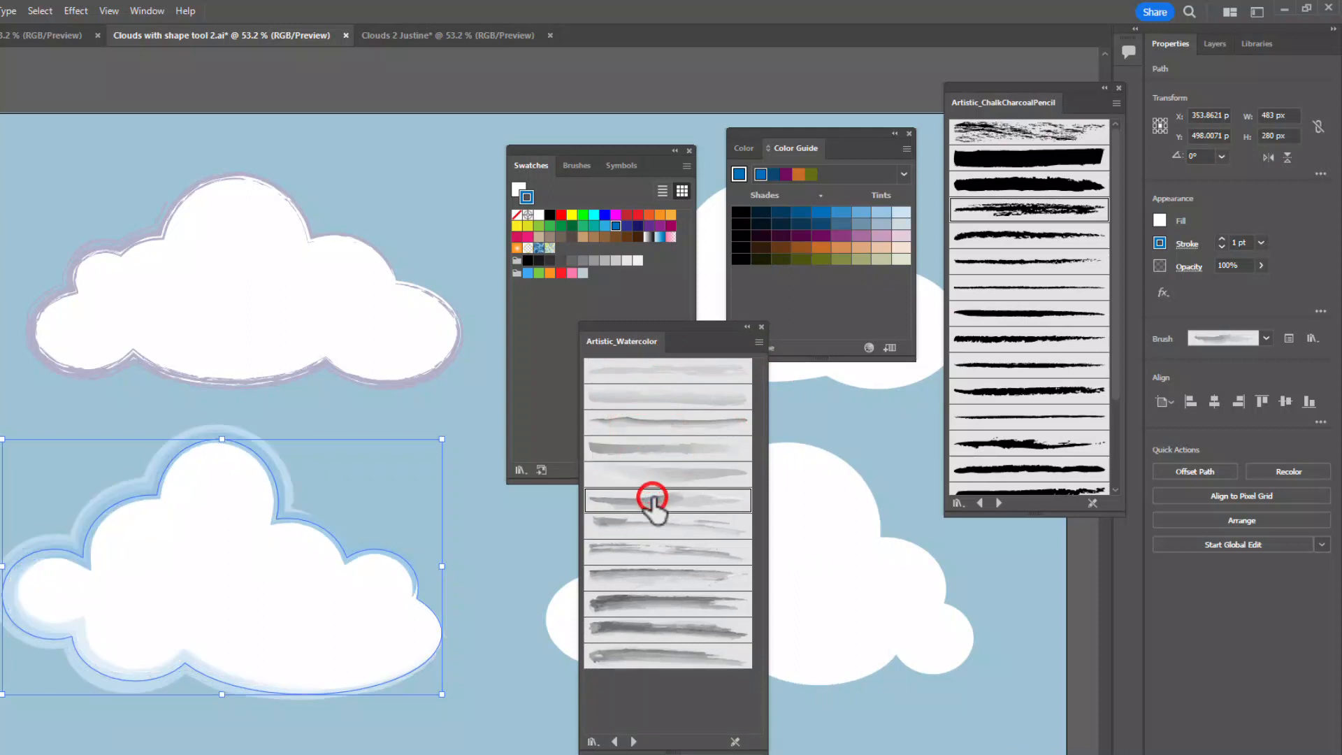
pyautogui.click(682, 603)
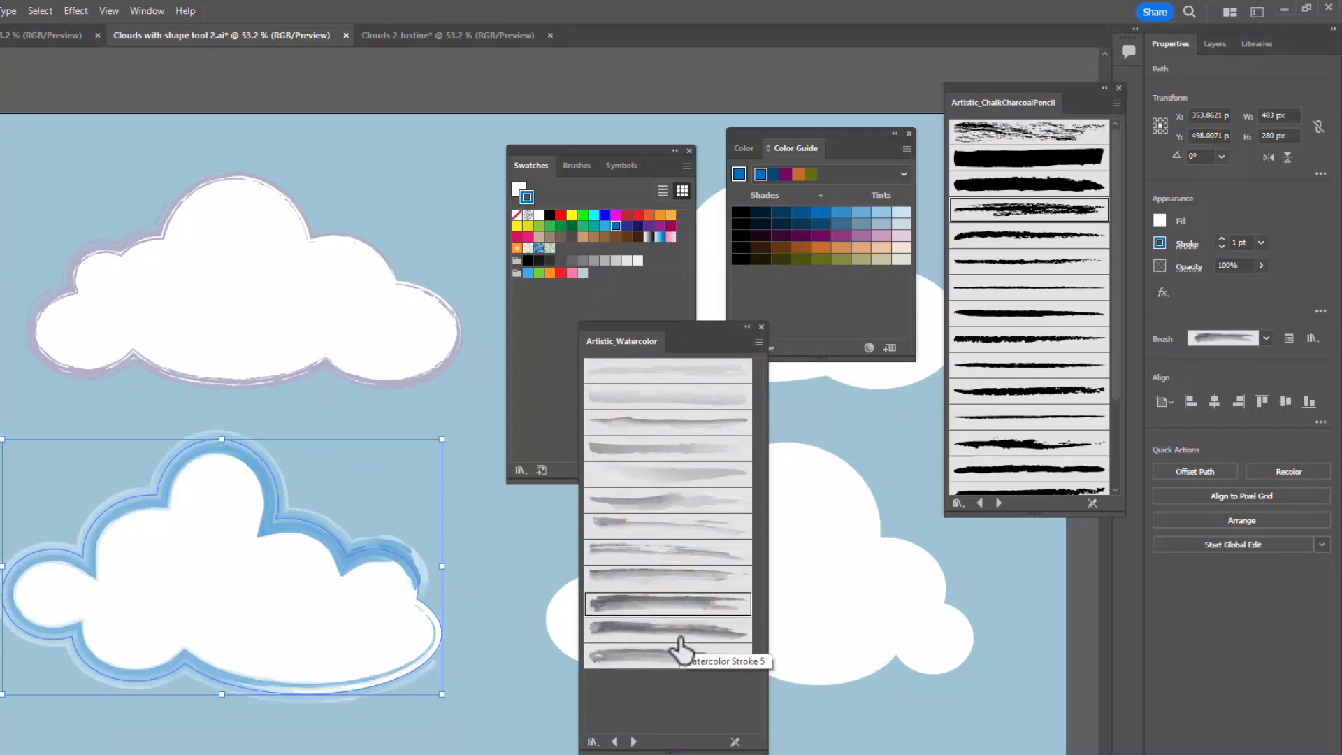
# - Try lighter blue tints from the Color Guide on the lower-left cloud's stroke, settle on a muted grey-blue, and deselect the cloud
pyautogui.click(861, 211)
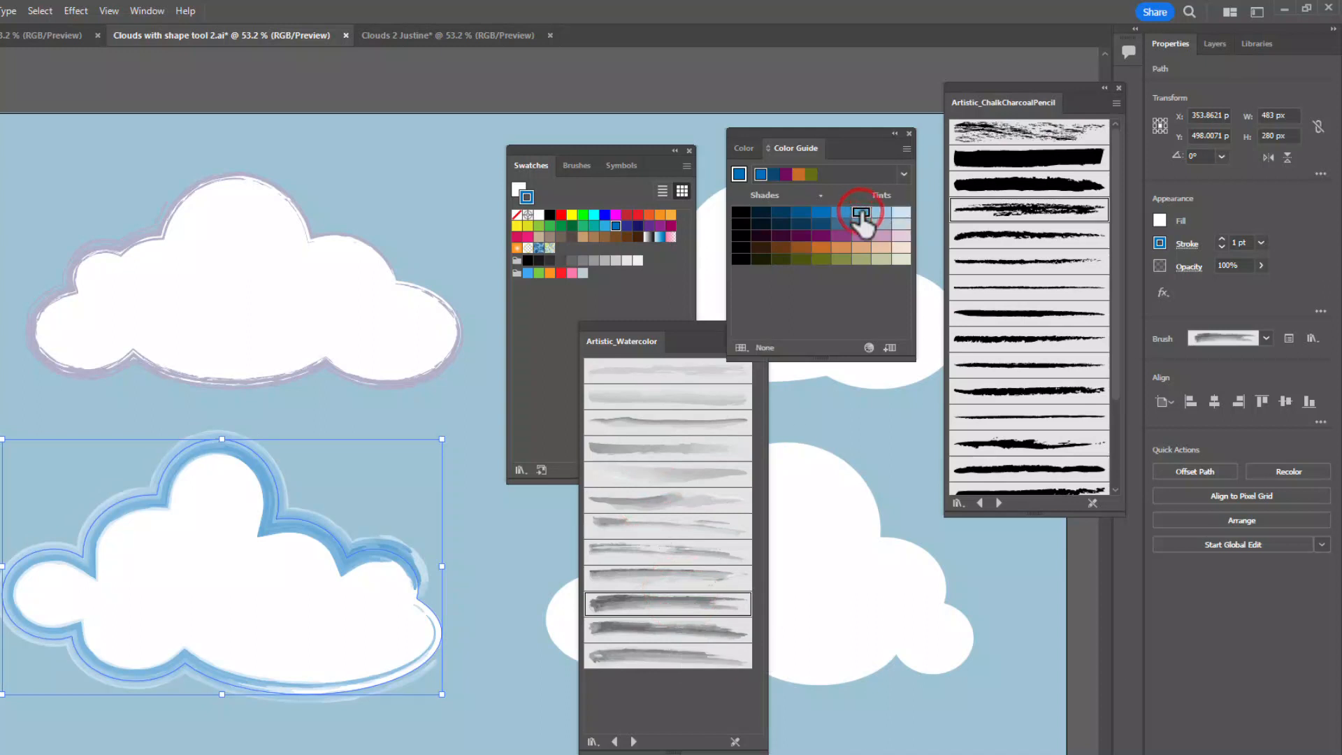
pyautogui.click(879, 212)
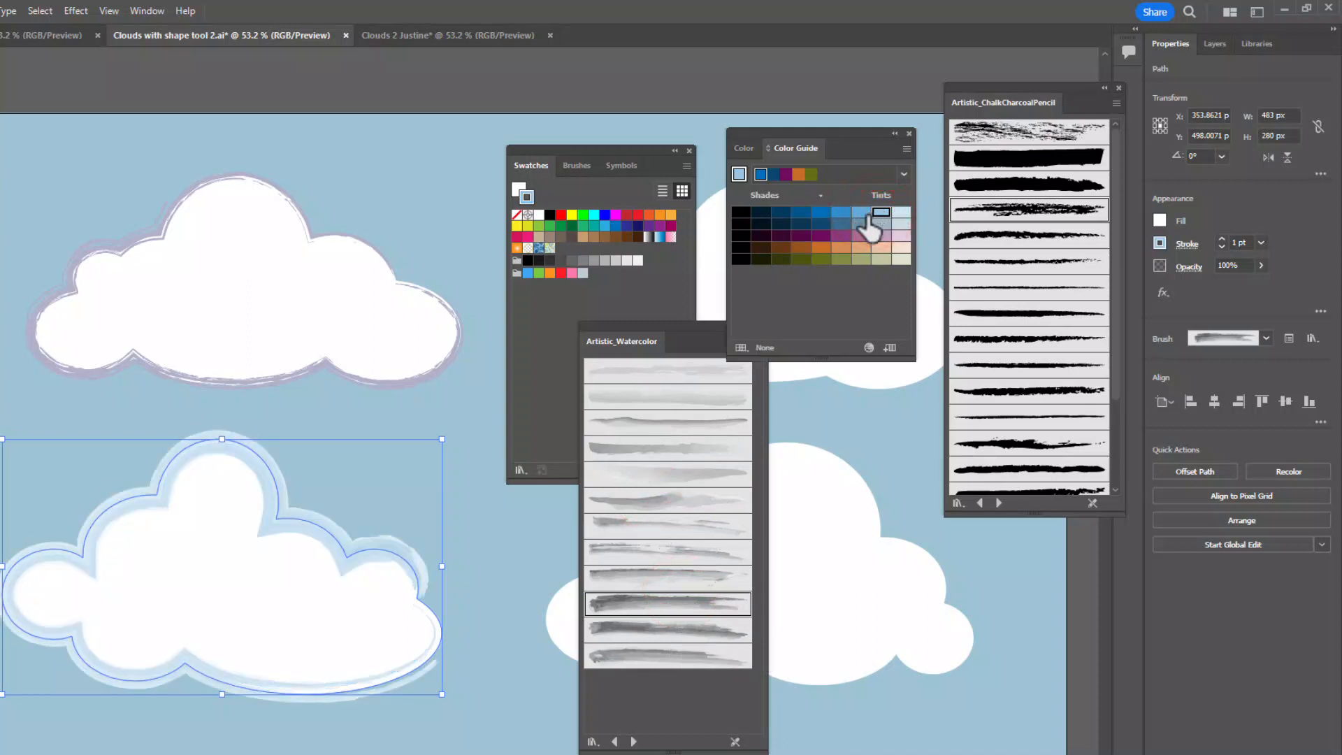
pyautogui.click(860, 221)
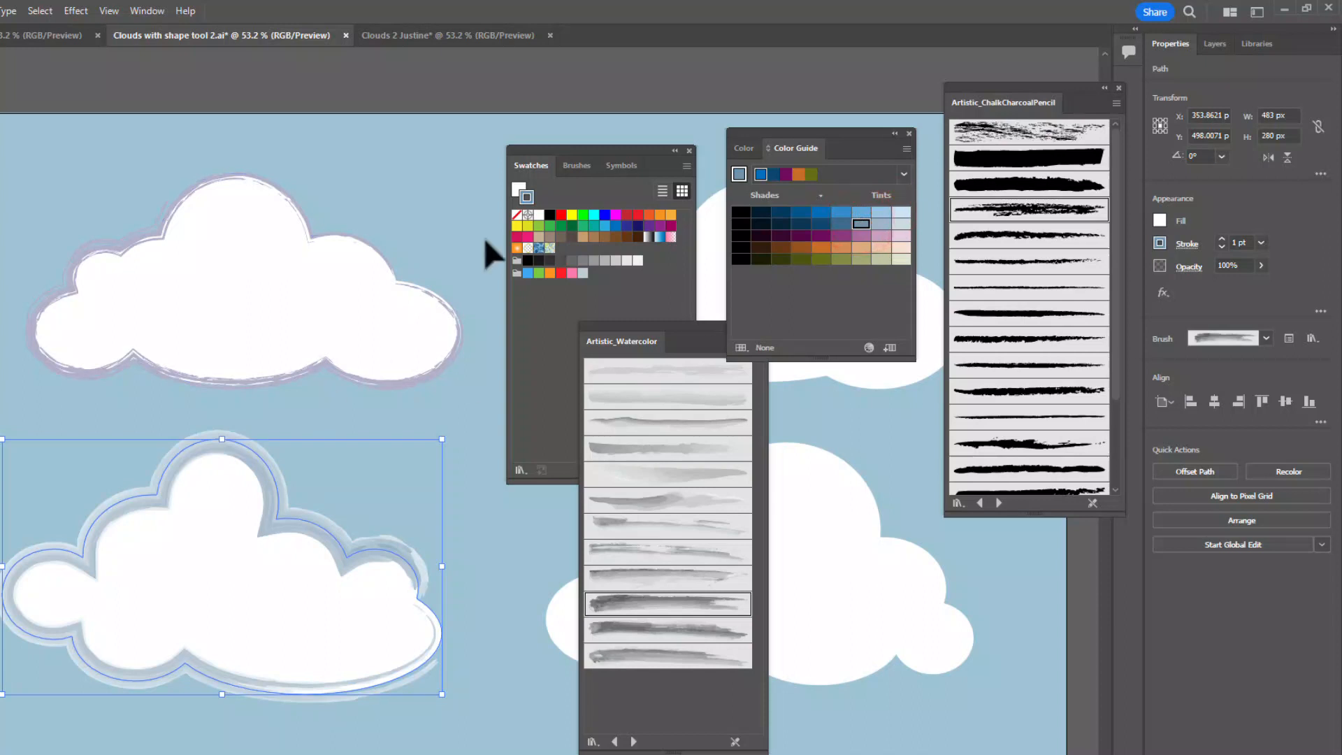
pyautogui.click(456, 396)
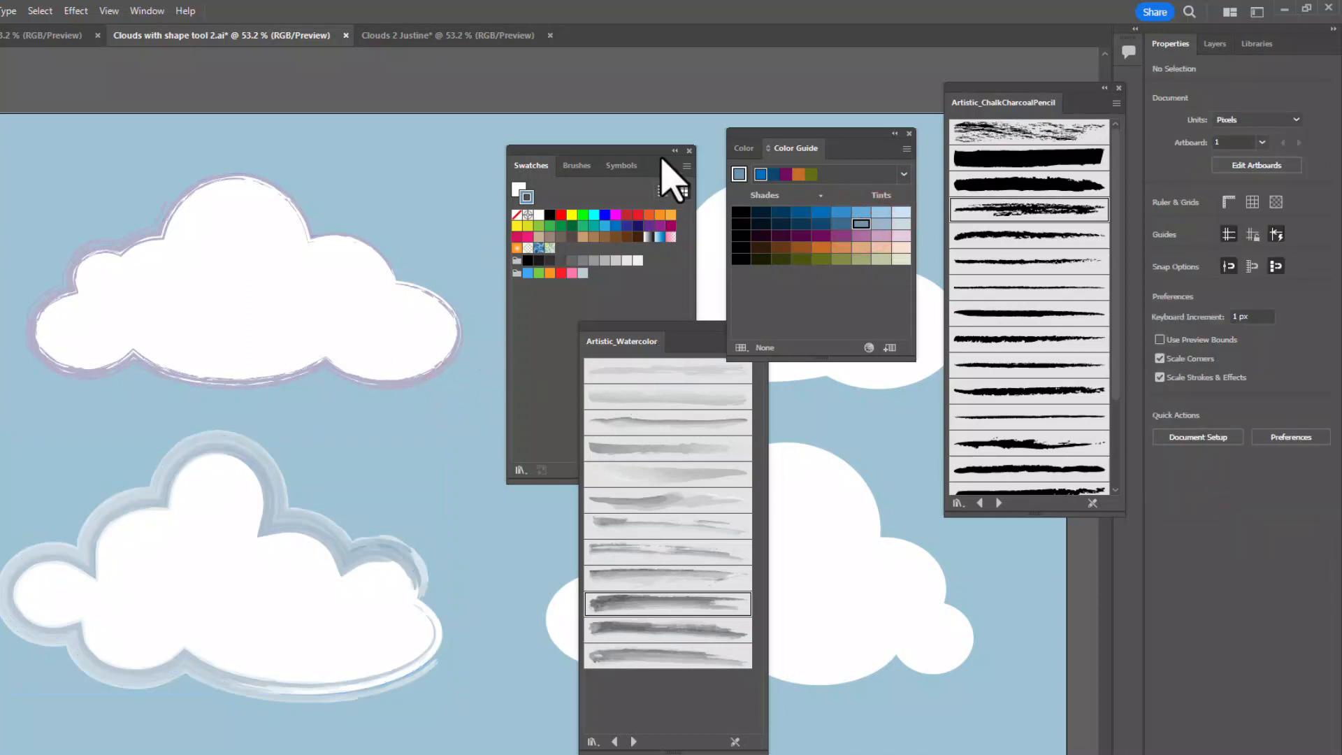
# - Move the Swatches, Artistic_Watercolor and Color Guide panels clear of the upper-right cloud
pyautogui.moveTo(624, 150); pyautogui.dragTo(111, 130)
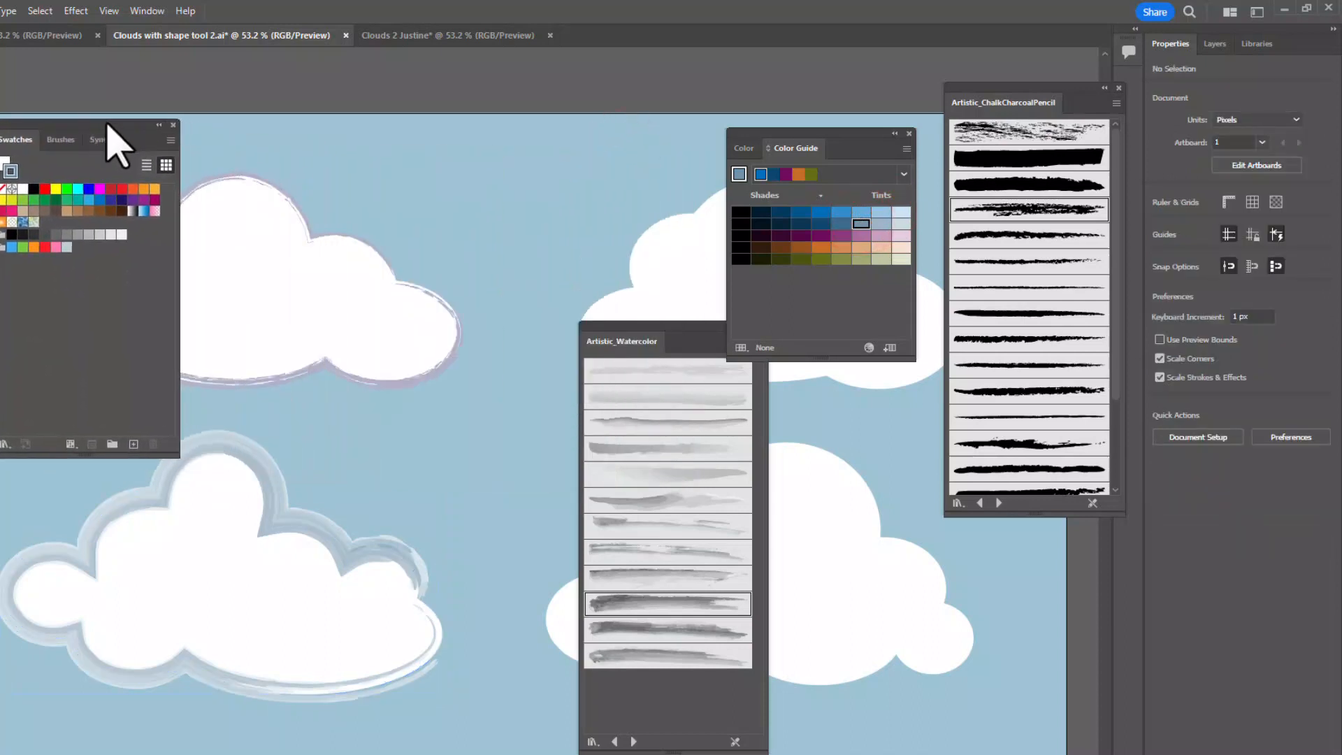
pyautogui.moveTo(692, 324); pyautogui.dragTo(413, 130)
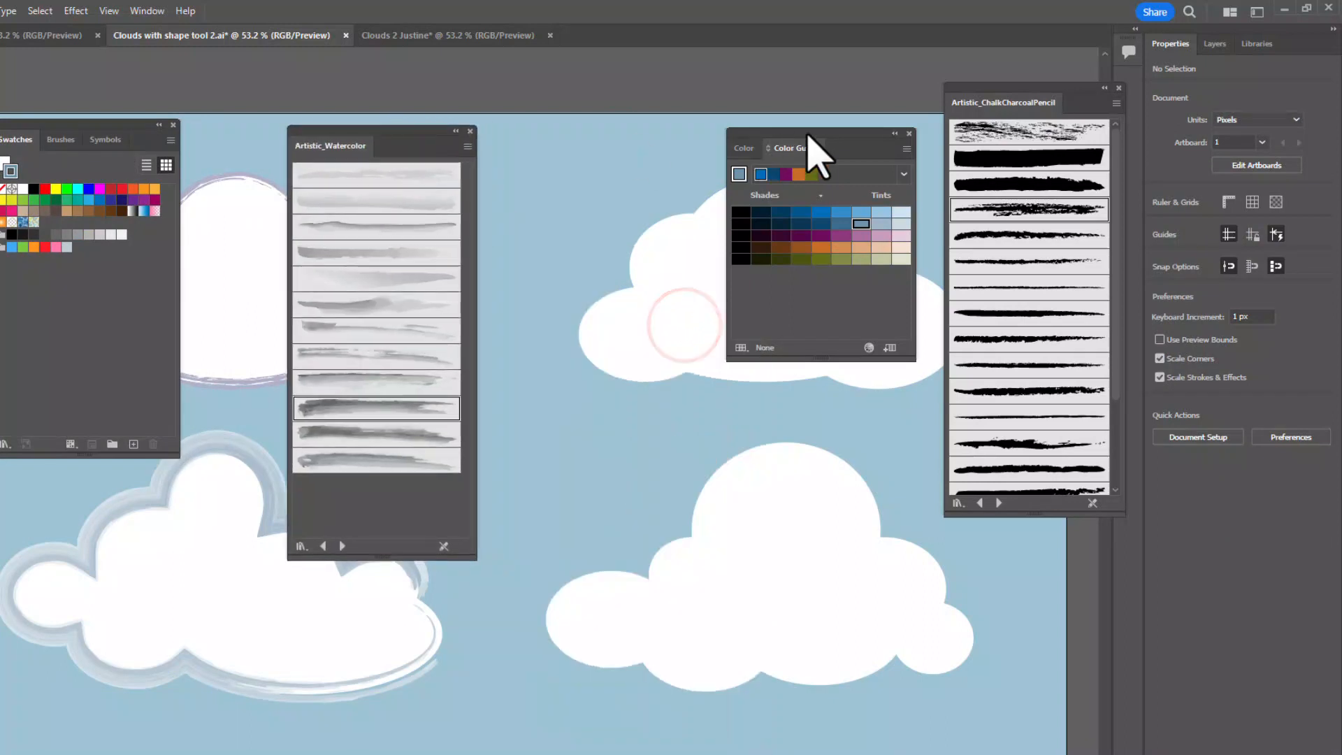
pyautogui.moveTo(808, 133)
pyautogui.mouseDown()
pyautogui.moveTo(1214, 301)
pyautogui.moveTo(1110, 315)
pyautogui.mouseUp()
# - Give the upper-right cloud a white stroke, try a dense charcoal brush, and settle on the sketchy scattered-line chalk brush
pyautogui.click(797, 285)
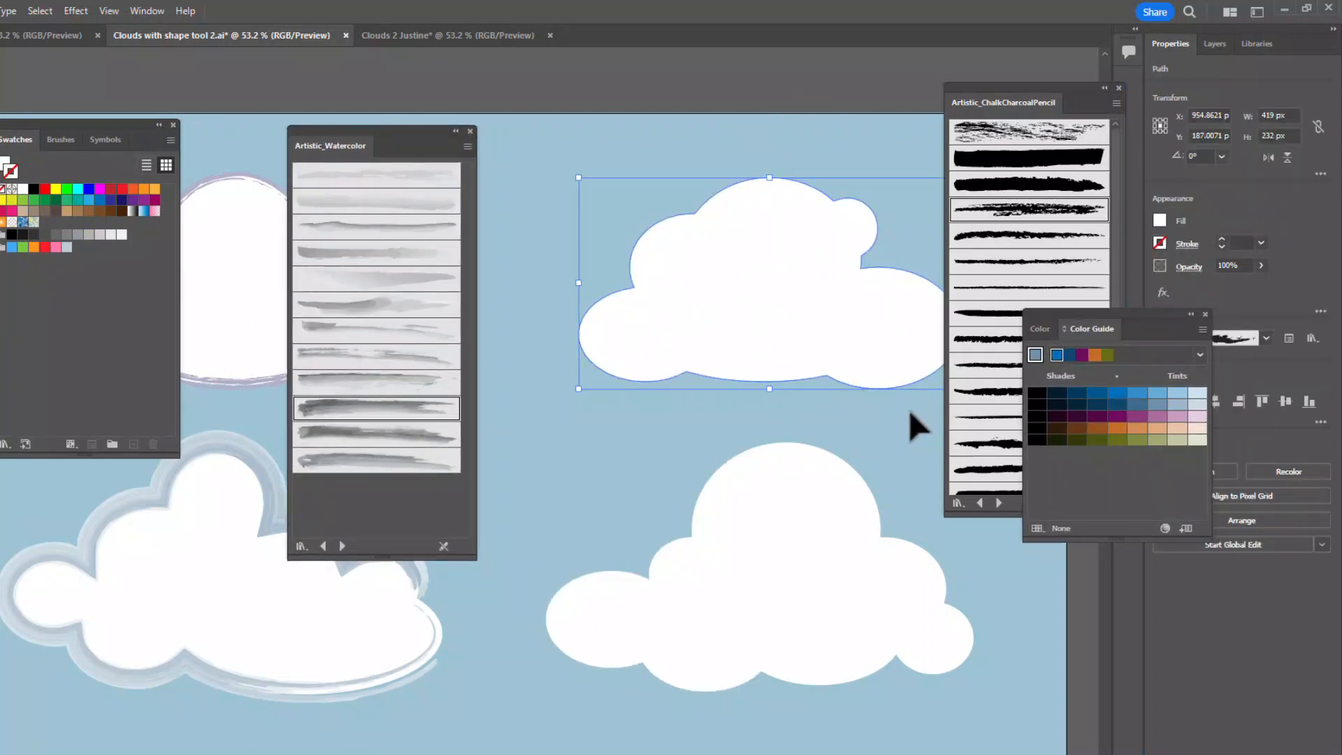
pyautogui.click(979, 393)
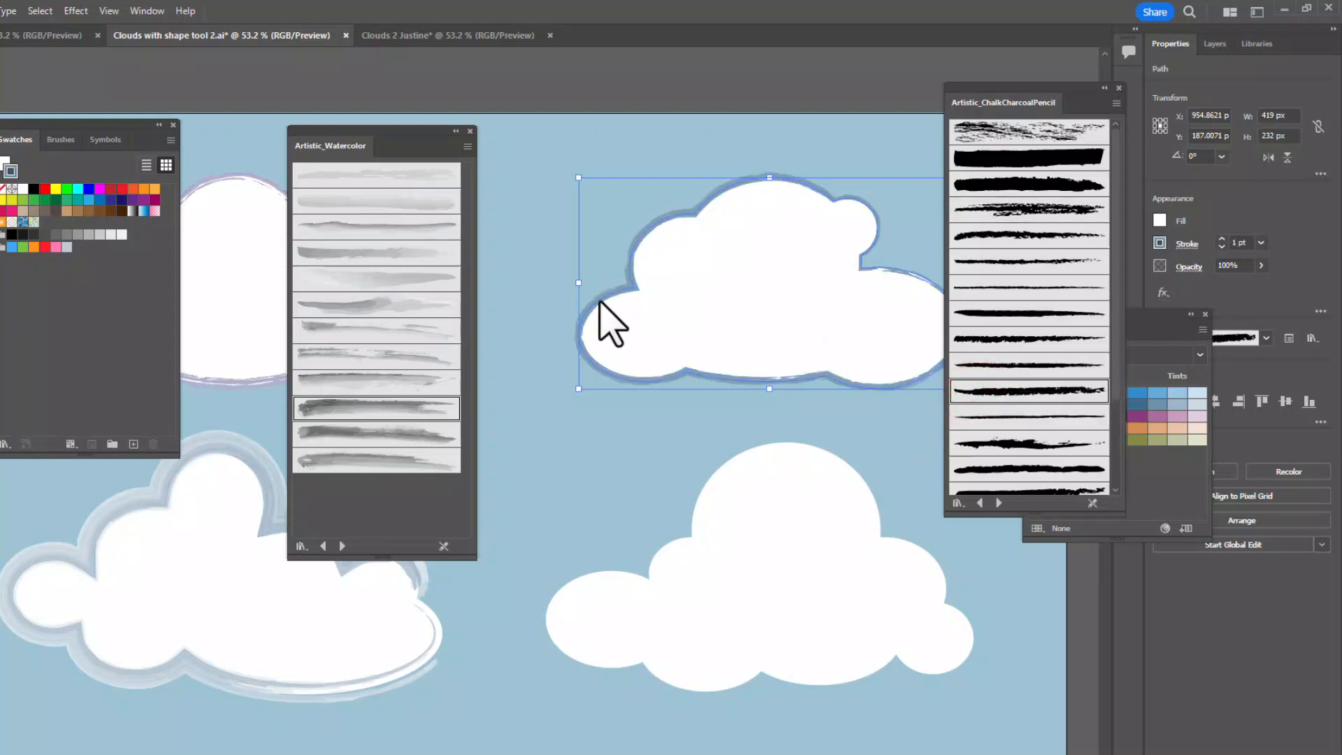
pyautogui.click(24, 189)
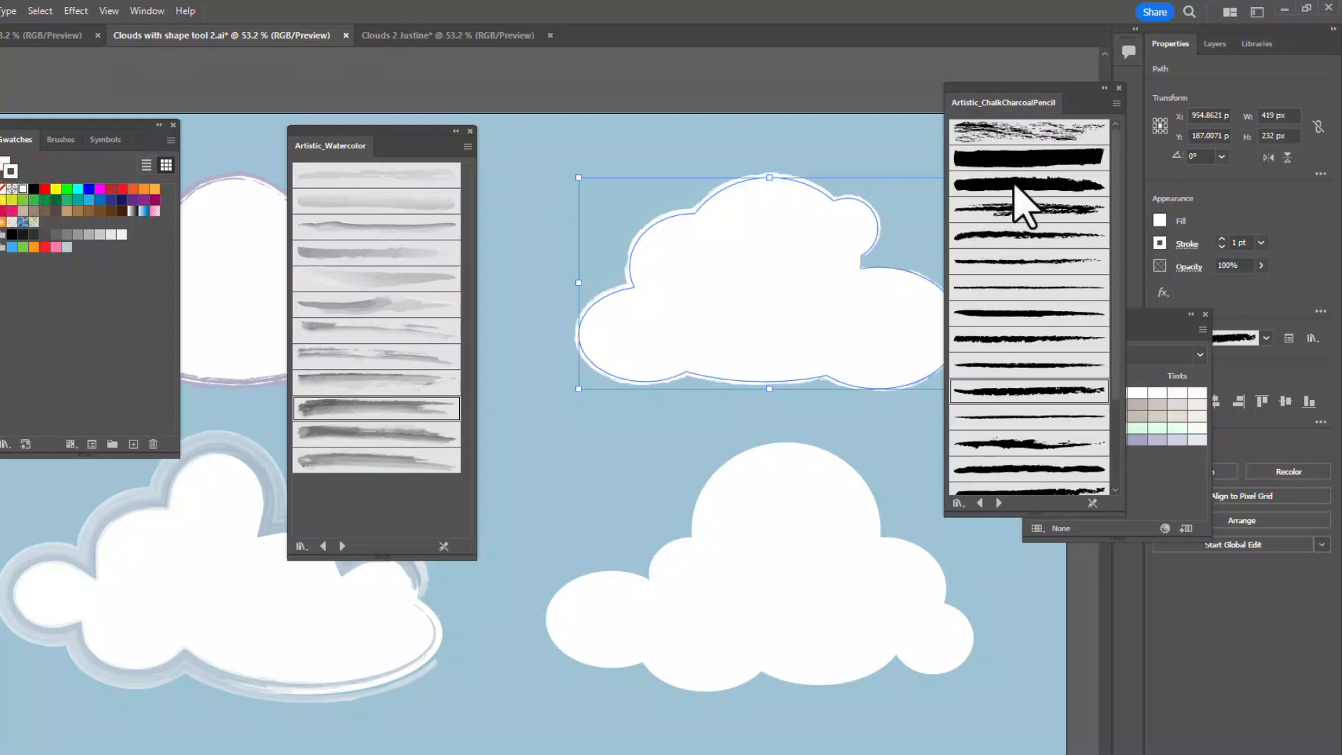
pyautogui.click(1013, 128)
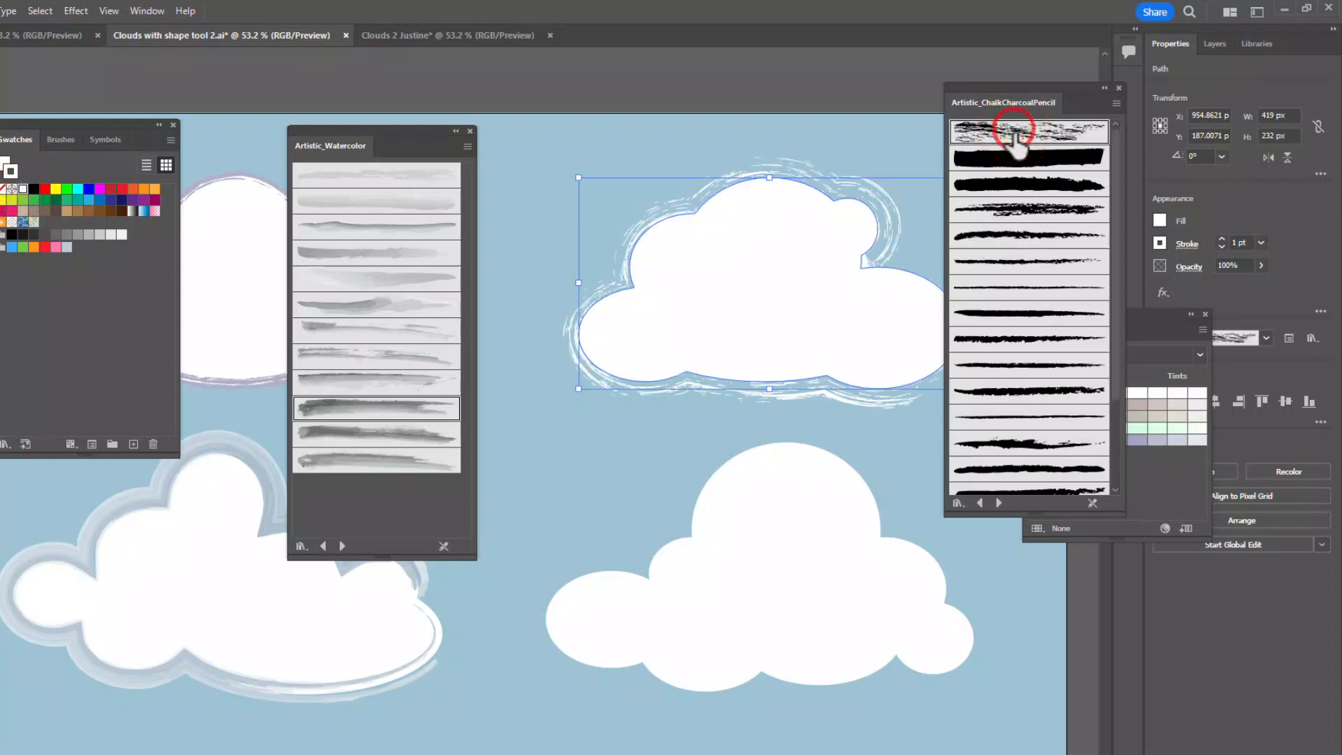
# - Uncover the upper-right cloud, try a heavier 2 pt outline, and set its stroke weight to 0.5 pt
pyautogui.moveTo(1016, 85)
pyautogui.mouseDown()
pyautogui.moveTo(1095, 161)
pyautogui.moveTo(1004, 434)
pyautogui.mouseUp()
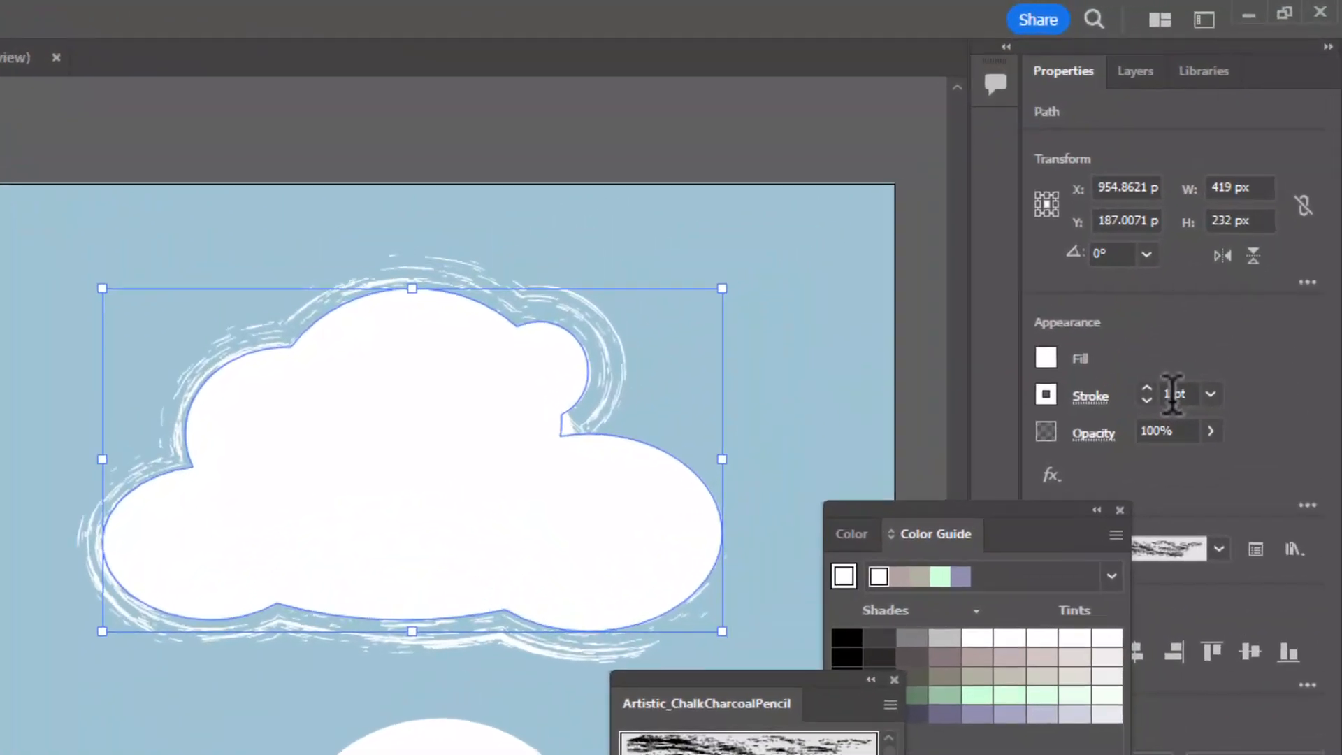
pyautogui.click(1172, 394)
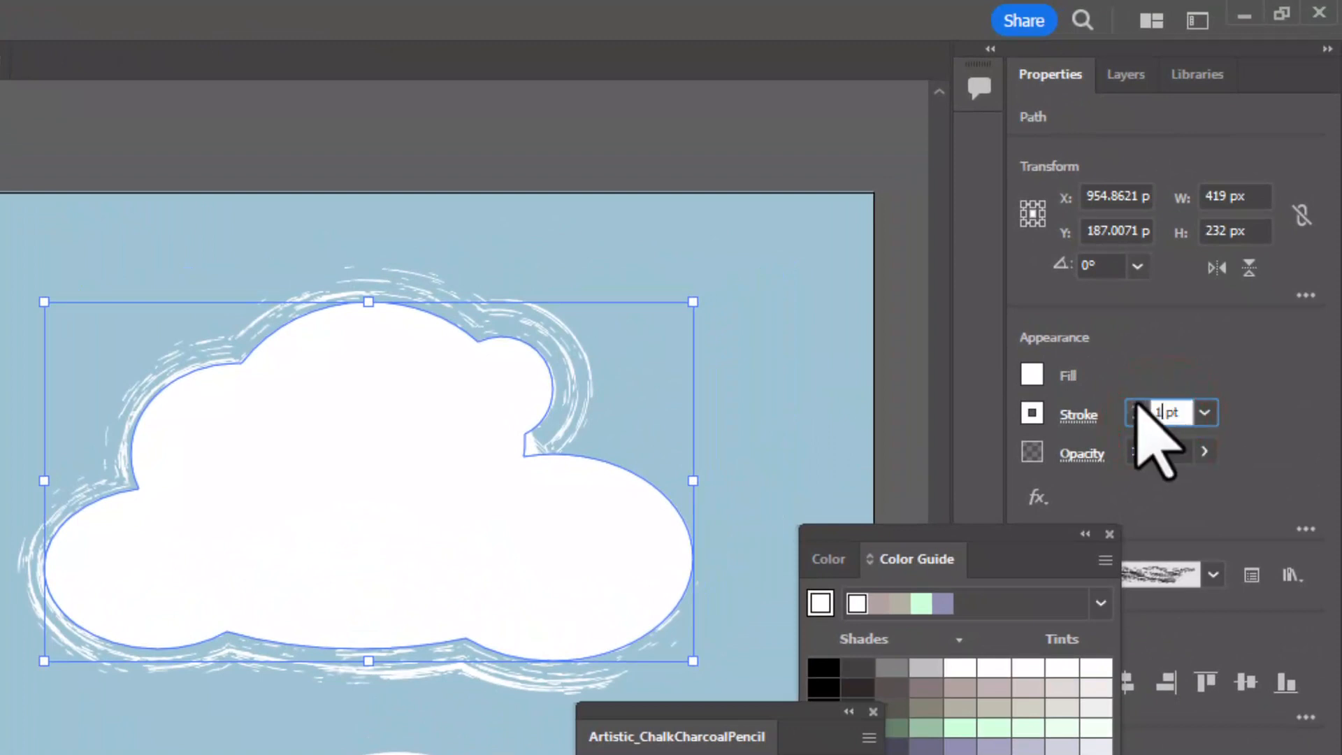
pyautogui.click(1136, 405)
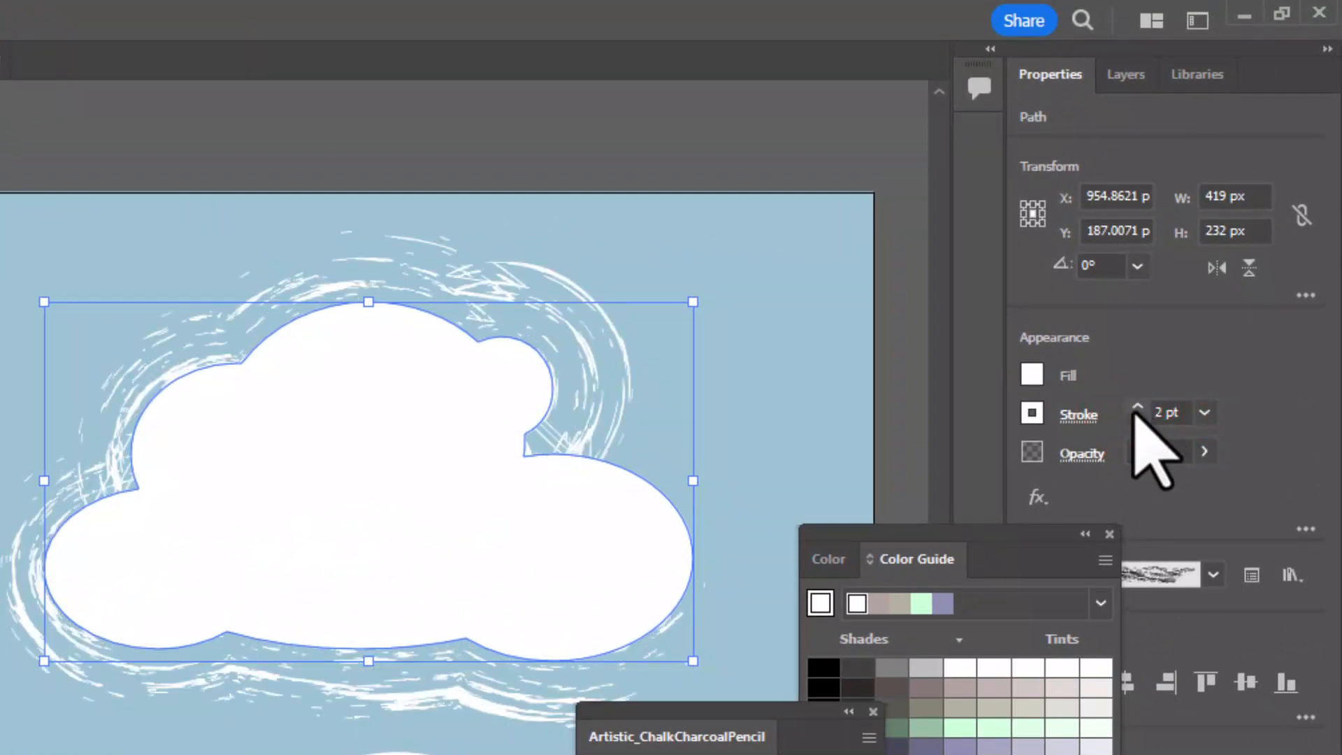
pyautogui.click(1133, 417)
pyautogui.click(1135, 417)
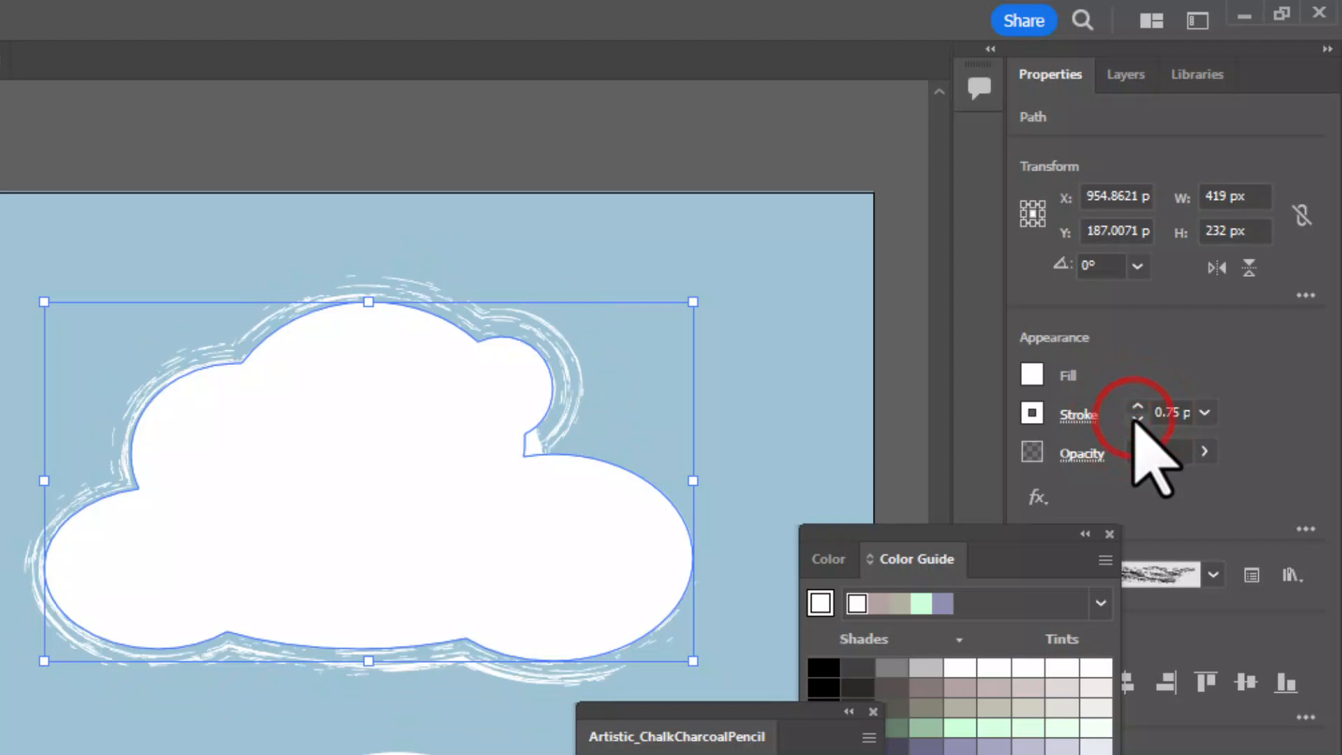
pyautogui.click(1135, 418)
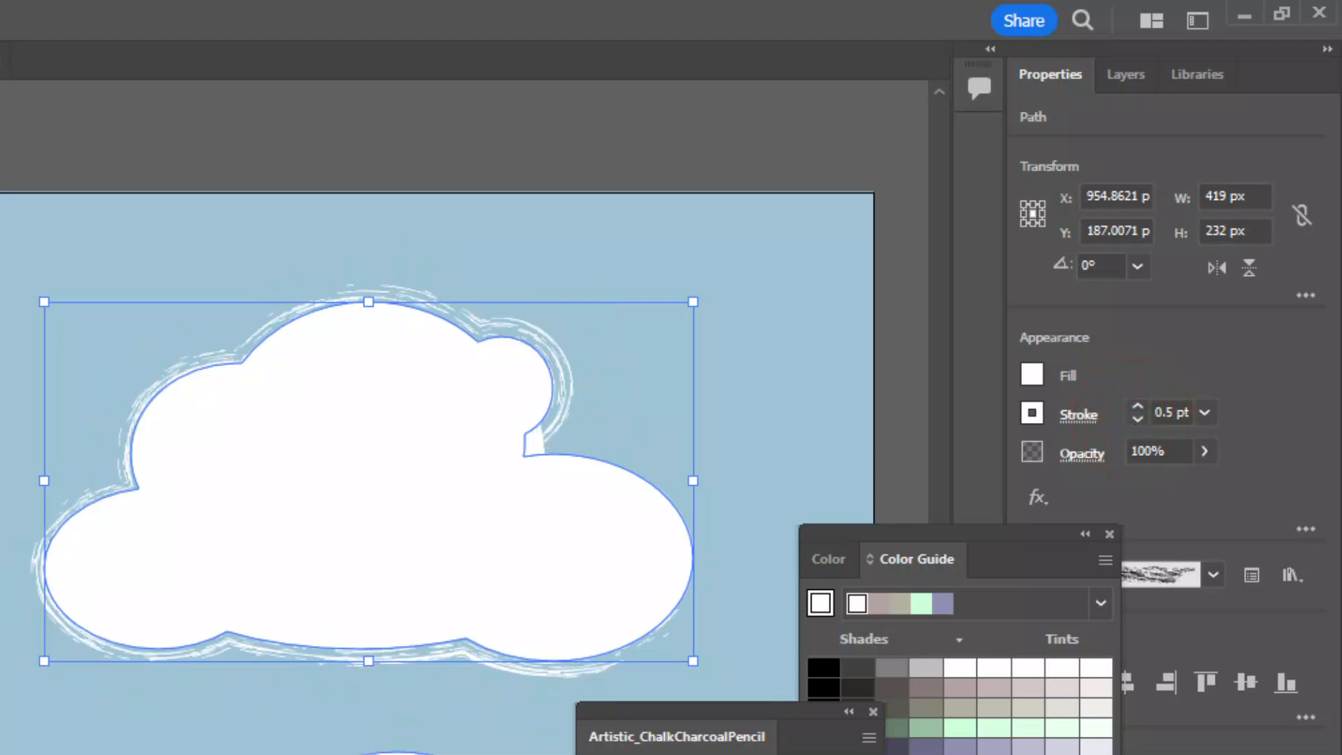
pyautogui.click(764, 384)
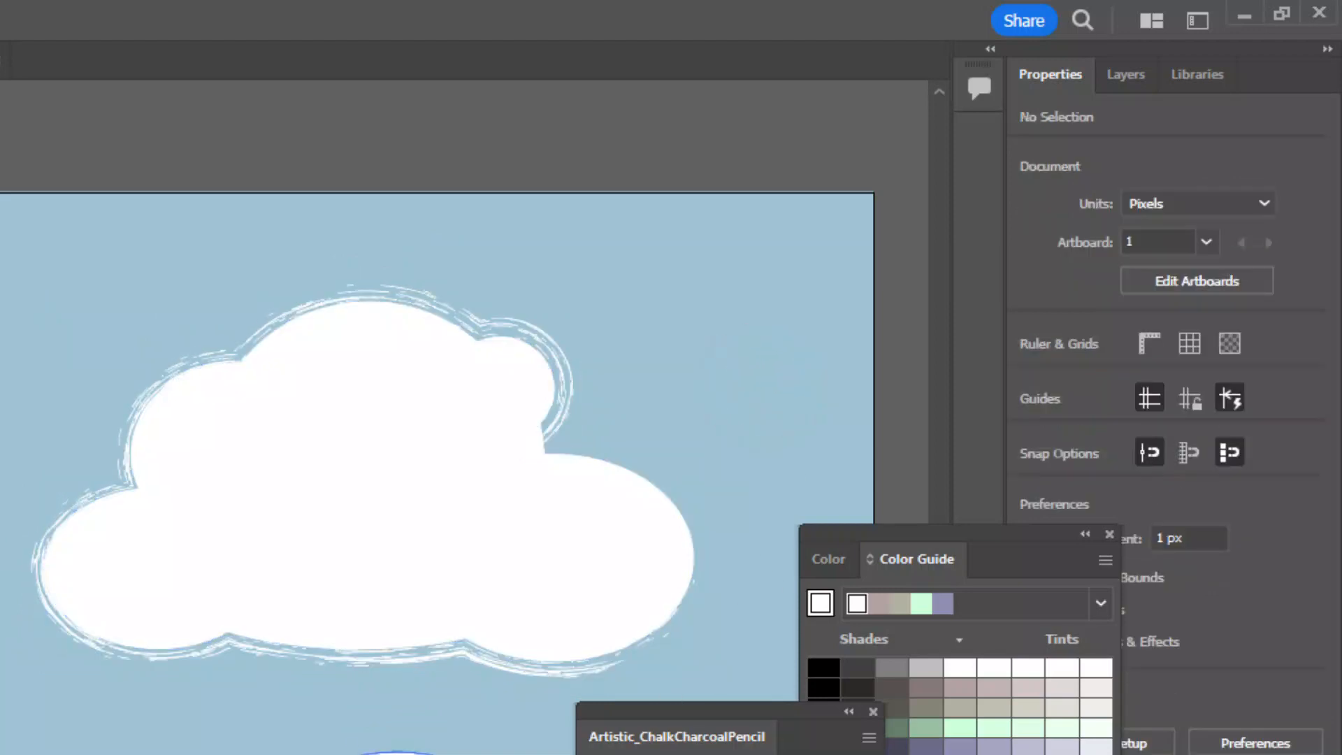
# - Group the Artistic_ChalkCharcoalPencil library with the Color Guide and give the lower-right cloud a pink stroke
pyautogui.click(694, 636)
pyautogui.moveTo(676, 712); pyautogui.dragTo(845, 641)
pyautogui.moveTo(1085, 347); pyautogui.dragTo(1119, 293)
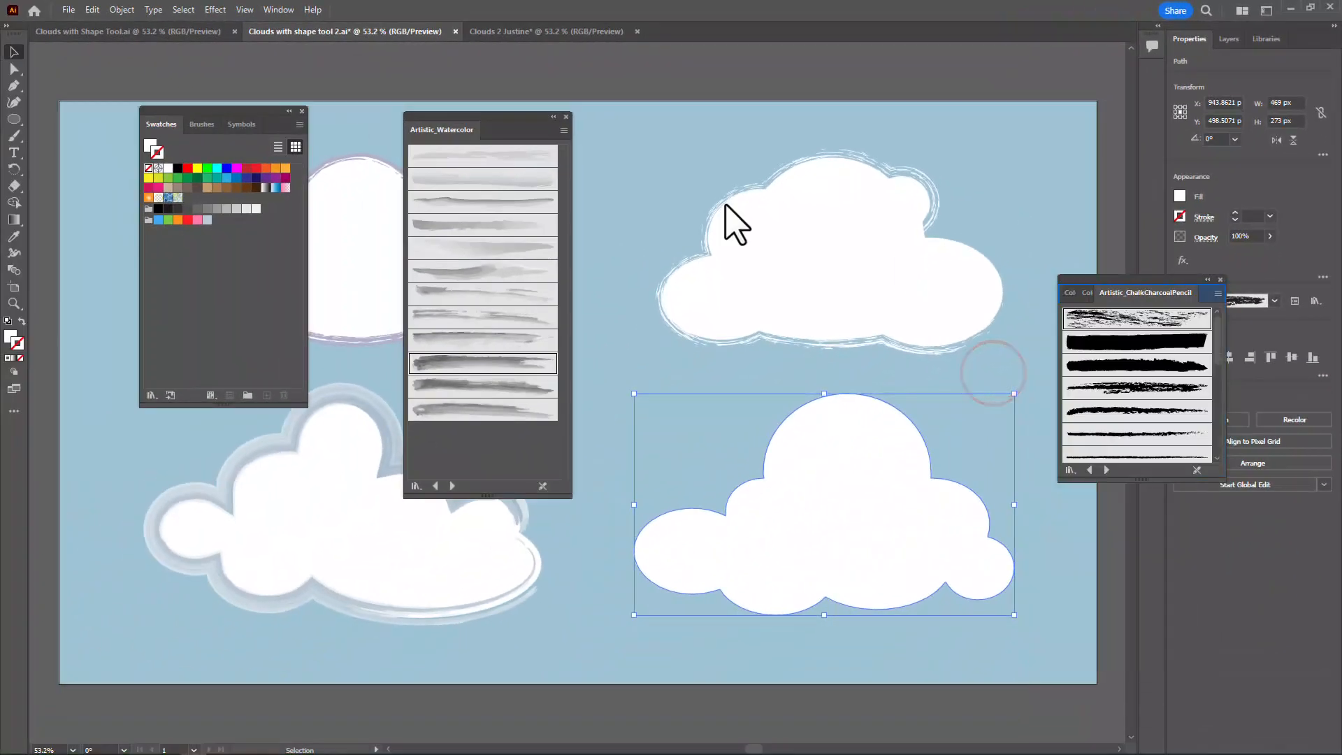
pyautogui.click(198, 219)
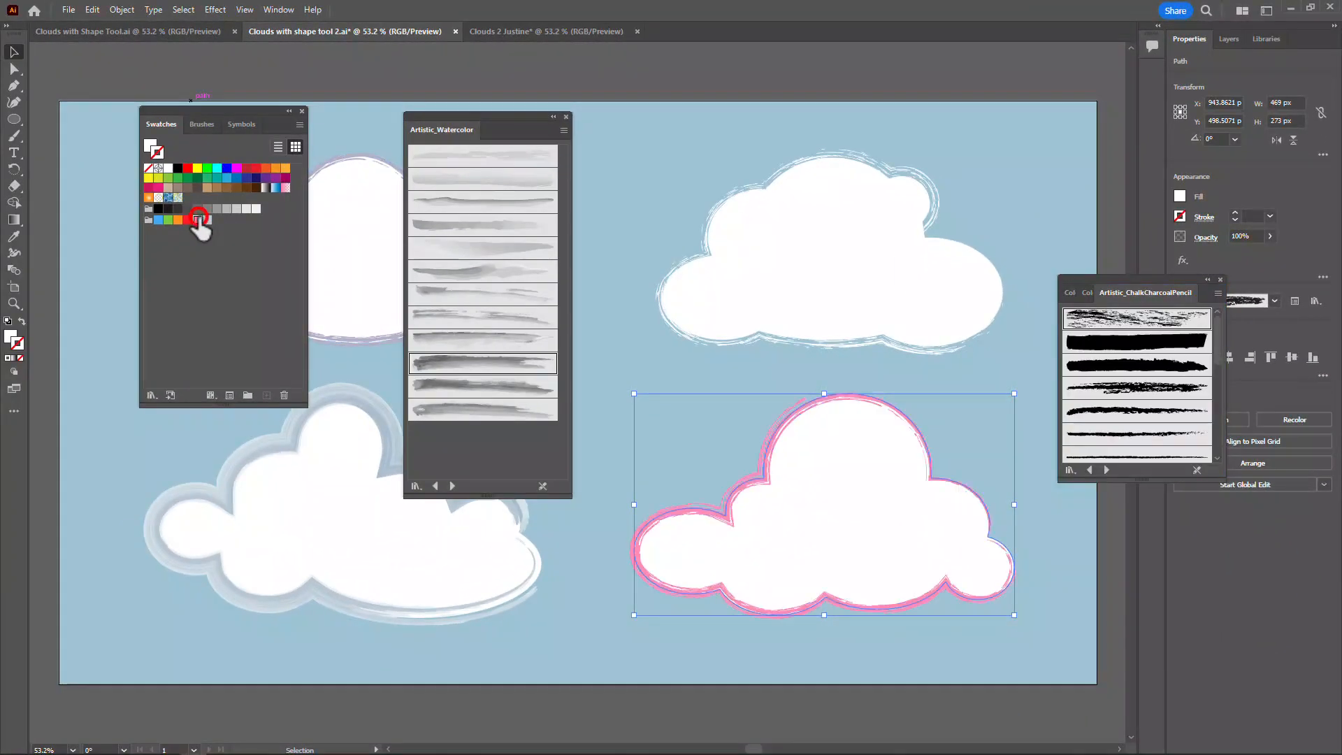
# - Try several charcoal and watercolor brushes on the lower-right cloud's pink outline and keep the thick, rough-edged charcoal brush
pyautogui.click(1150, 409)
pyautogui.scroll(-2, 1164, 419)
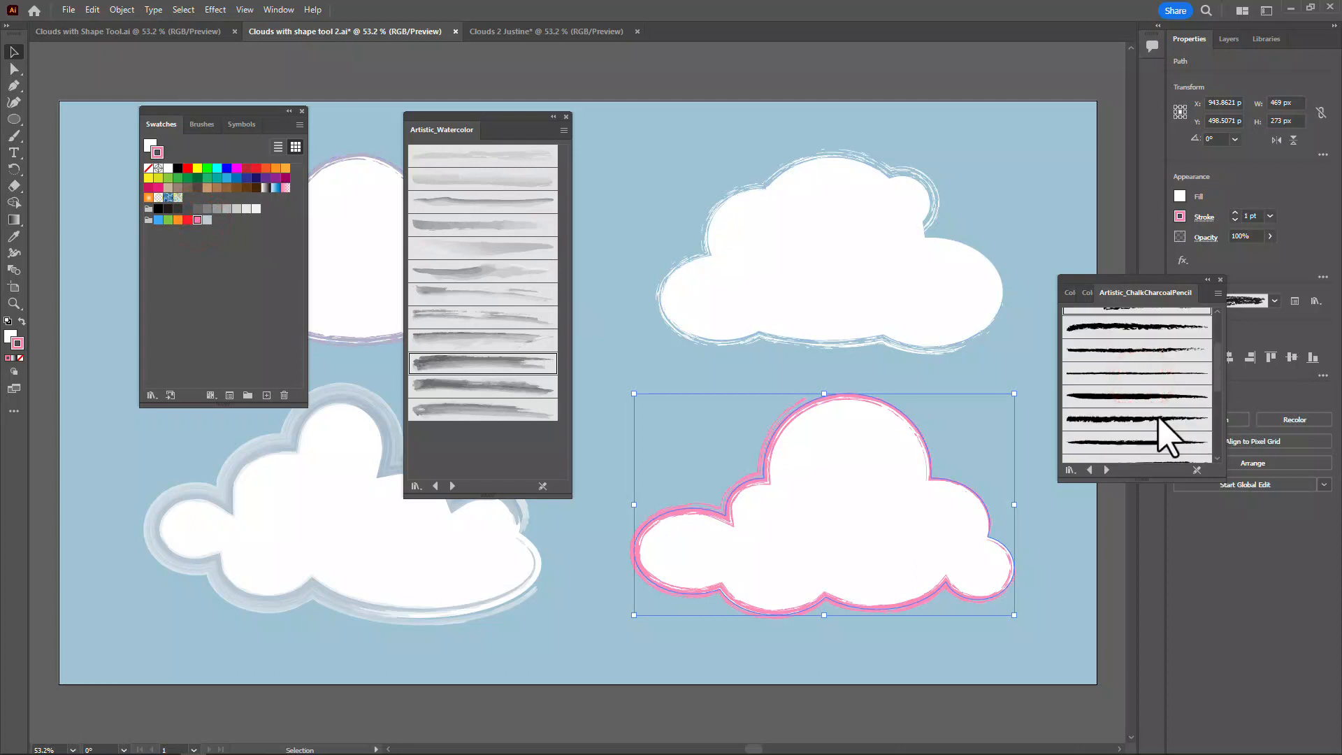
pyautogui.click(1158, 416)
pyautogui.click(1146, 442)
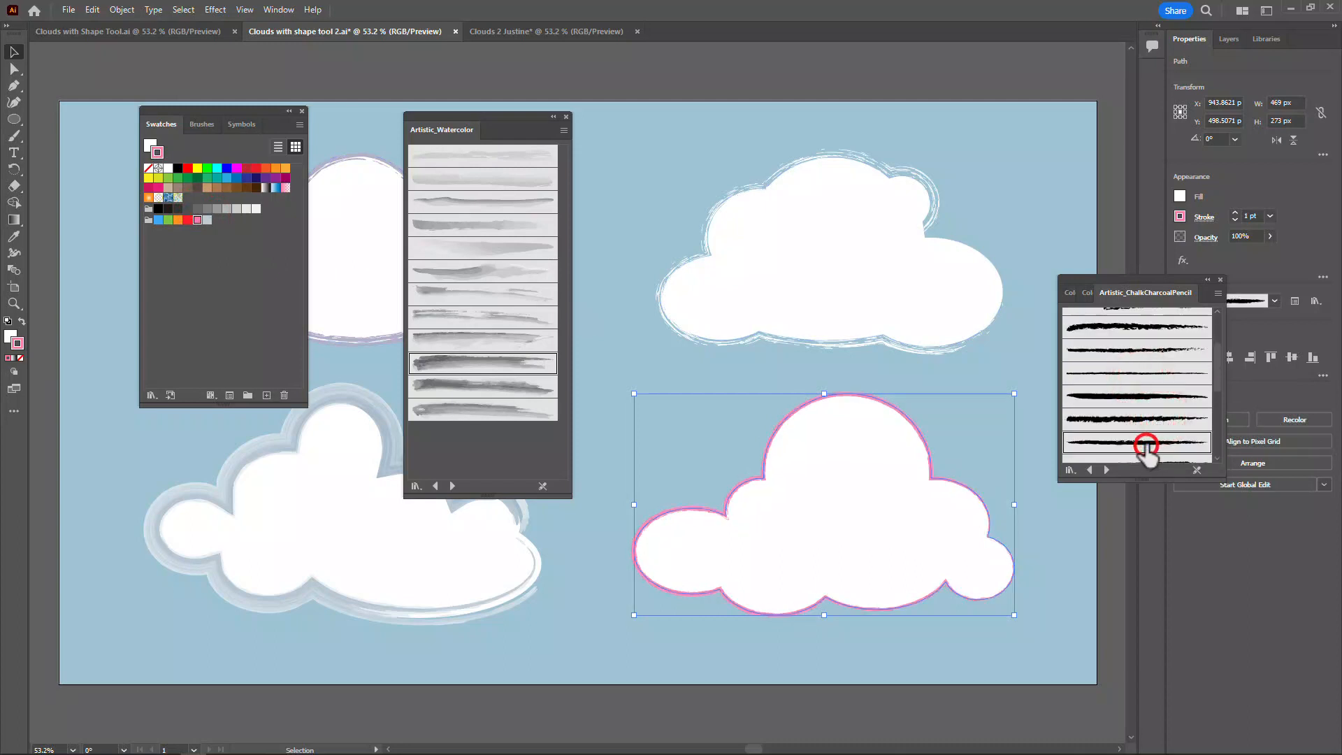
pyautogui.click(501, 411)
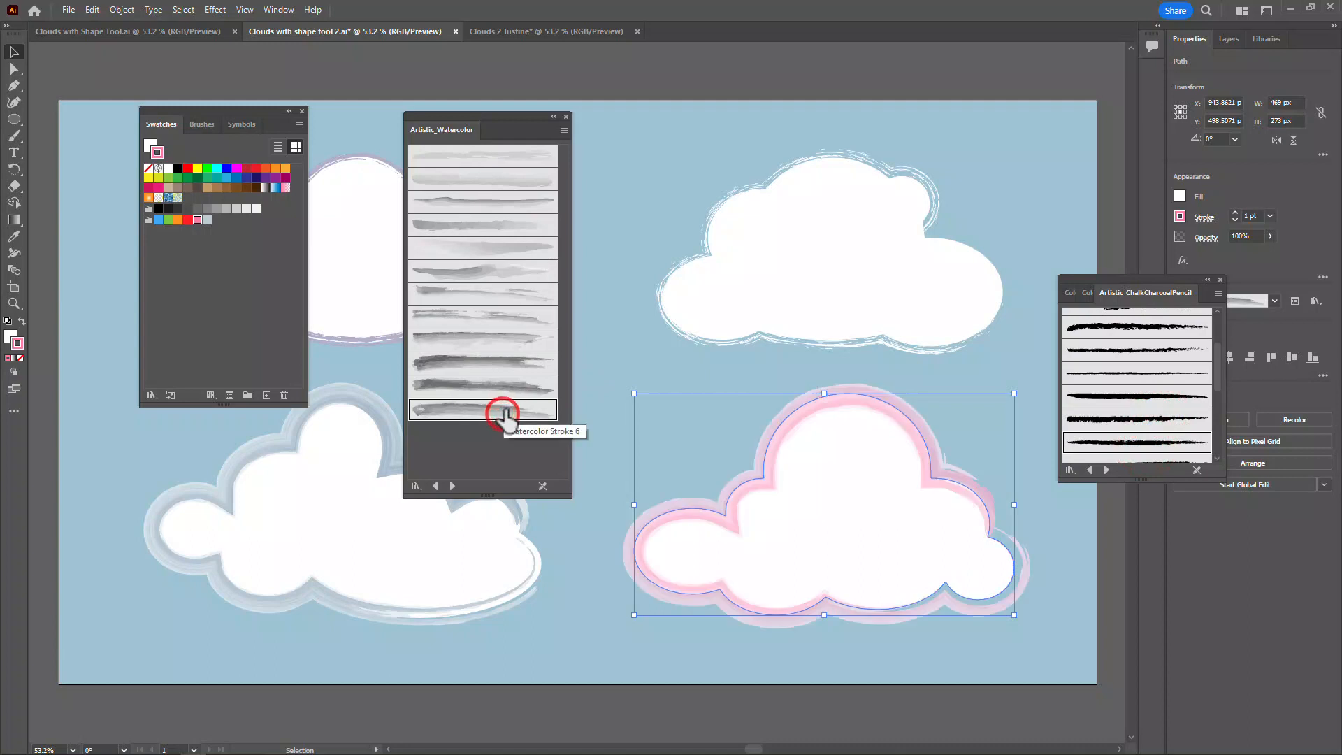
pyautogui.click(499, 227)
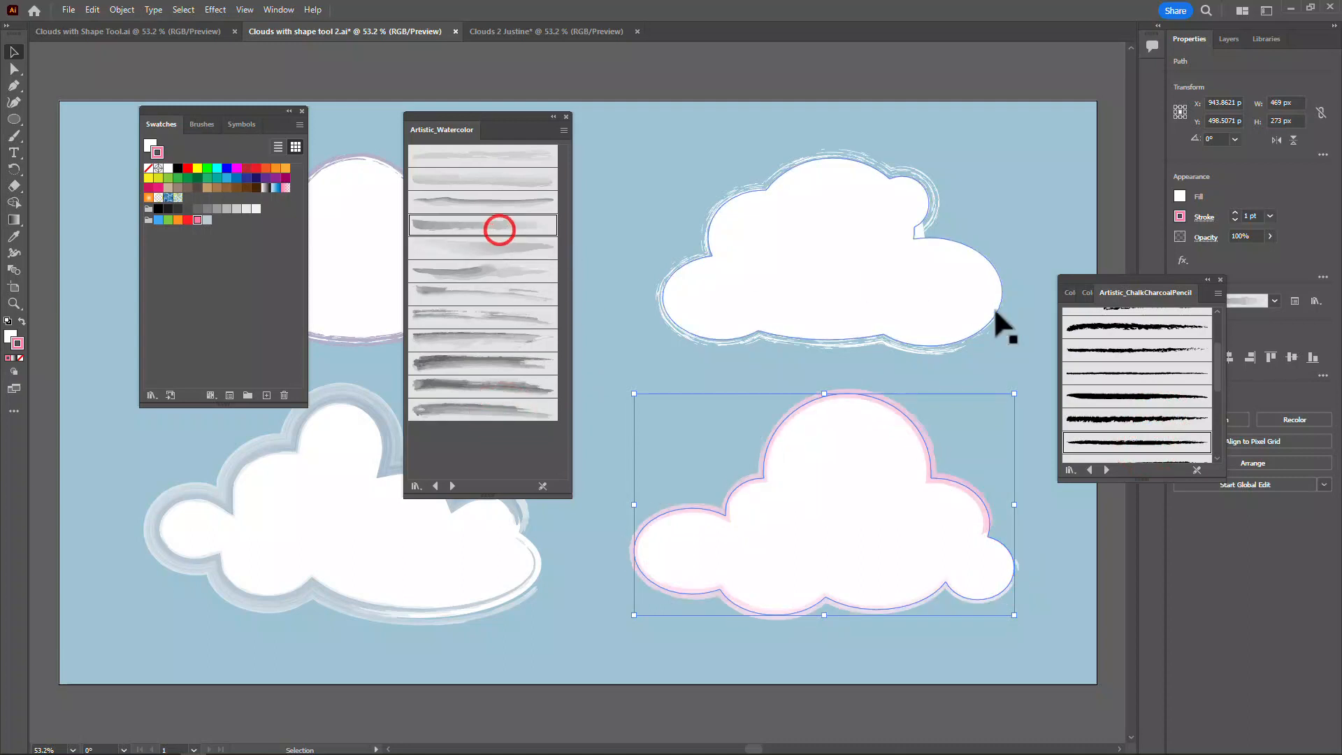
pyautogui.scroll(-3, 1152, 419)
pyautogui.scroll(-2, 1153, 423)
pyautogui.click(1142, 433)
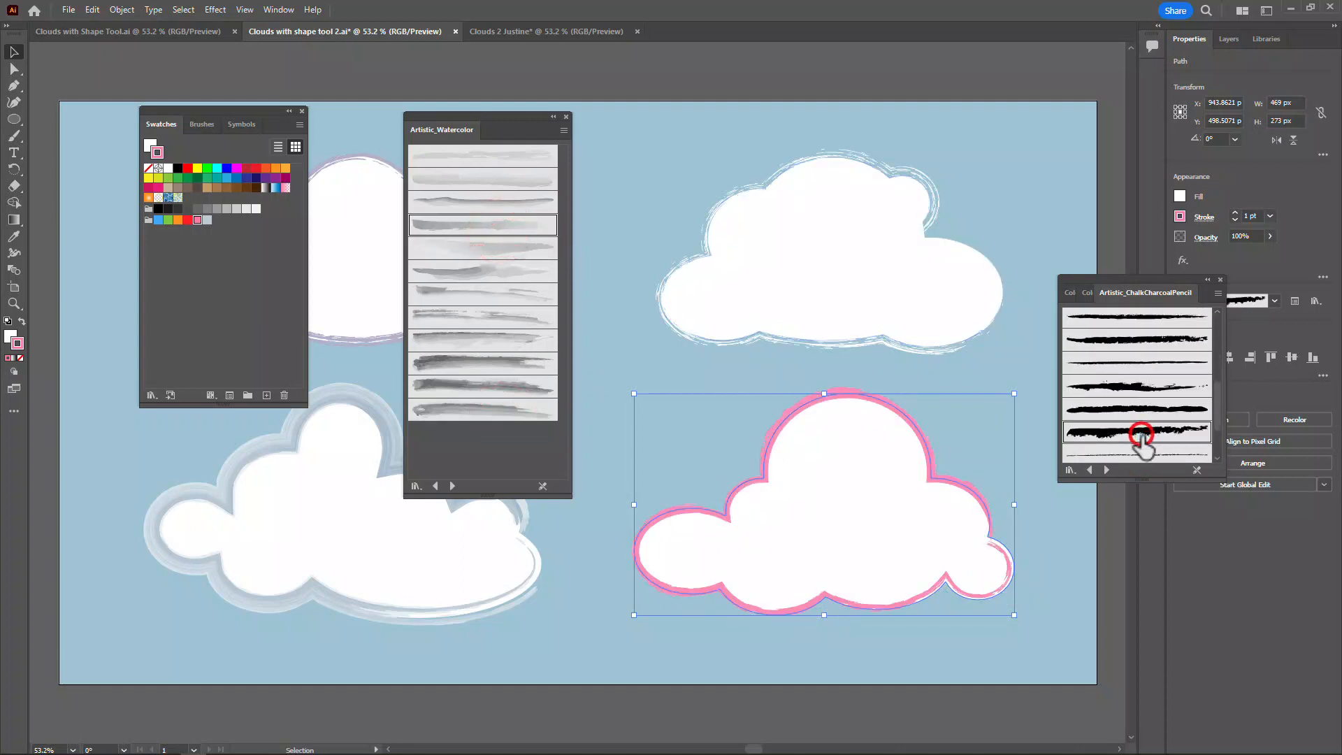
pyautogui.scroll(-3, 1145, 429)
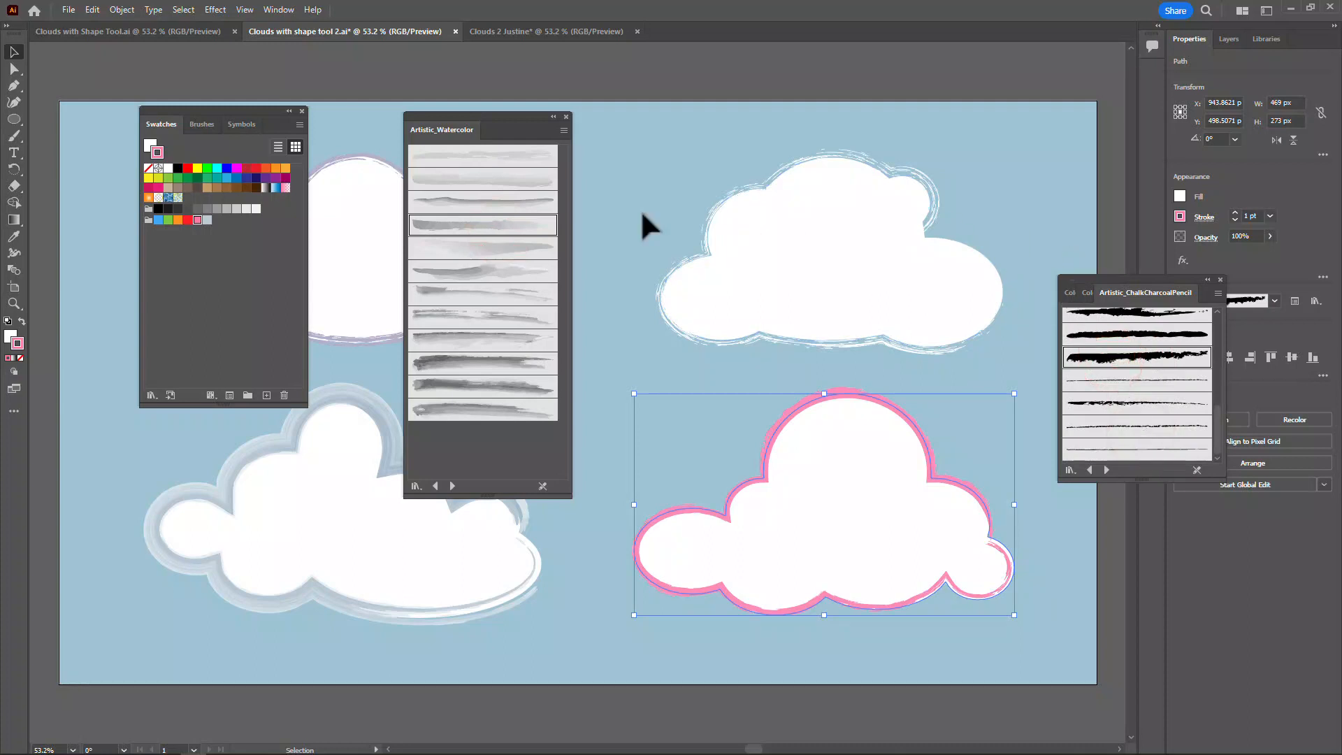
# - Compare paler tints from the Color Guide on the lower-right cloud's stroke, settle on light pink, and deselect the cloud
pyautogui.click(1086, 292)
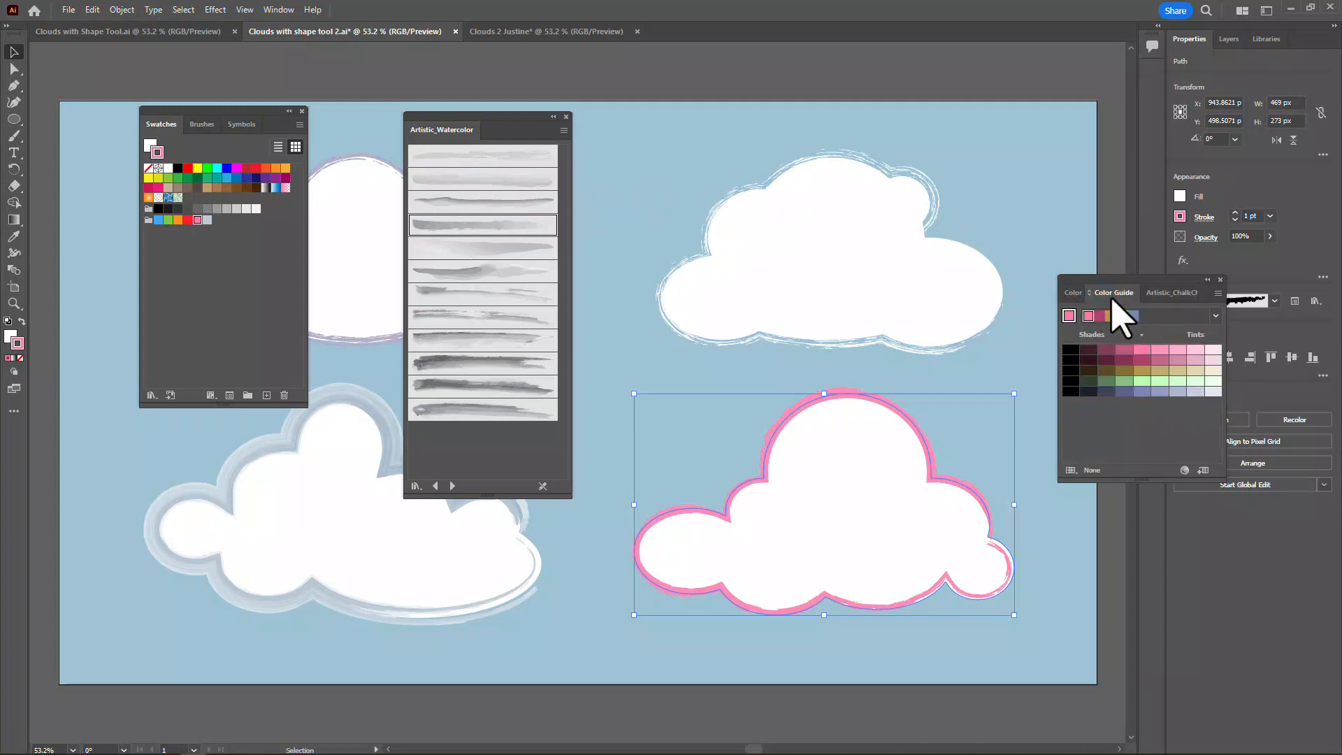
pyautogui.click(1179, 350)
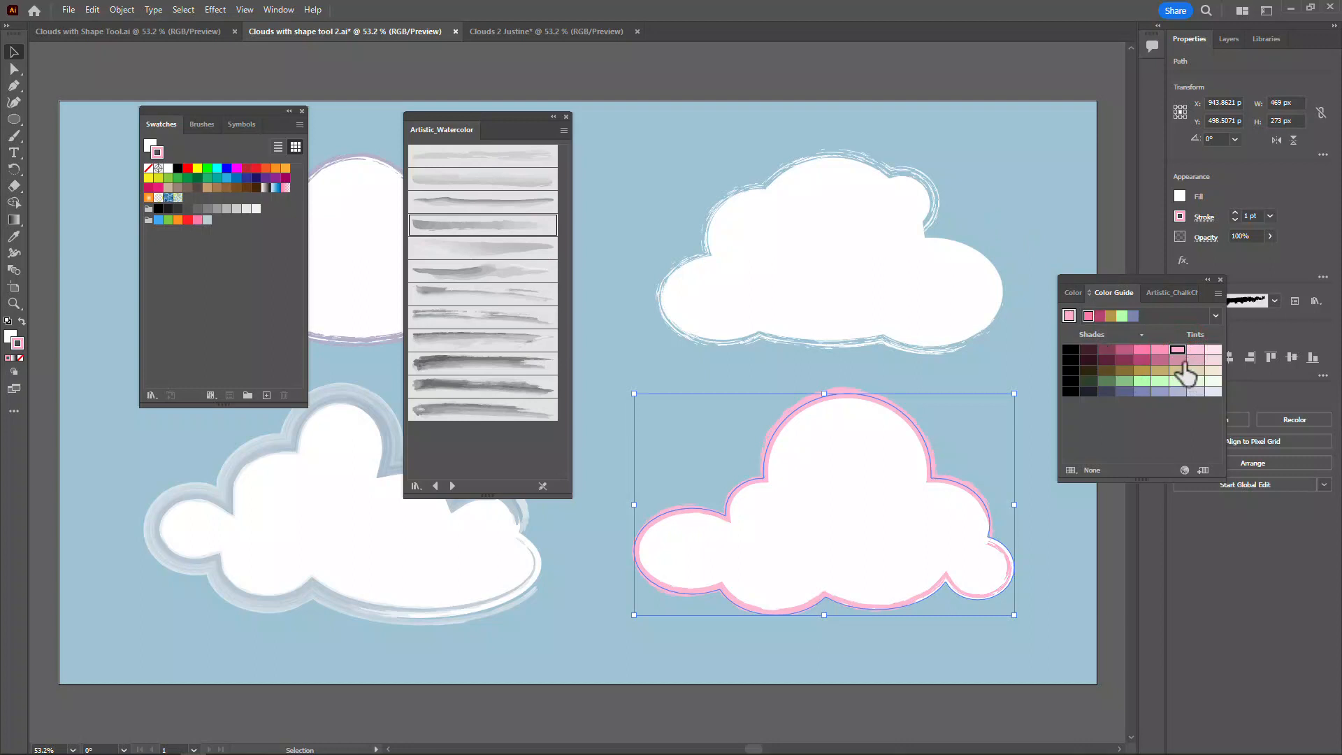
pyautogui.click(1179, 360)
pyautogui.click(1178, 349)
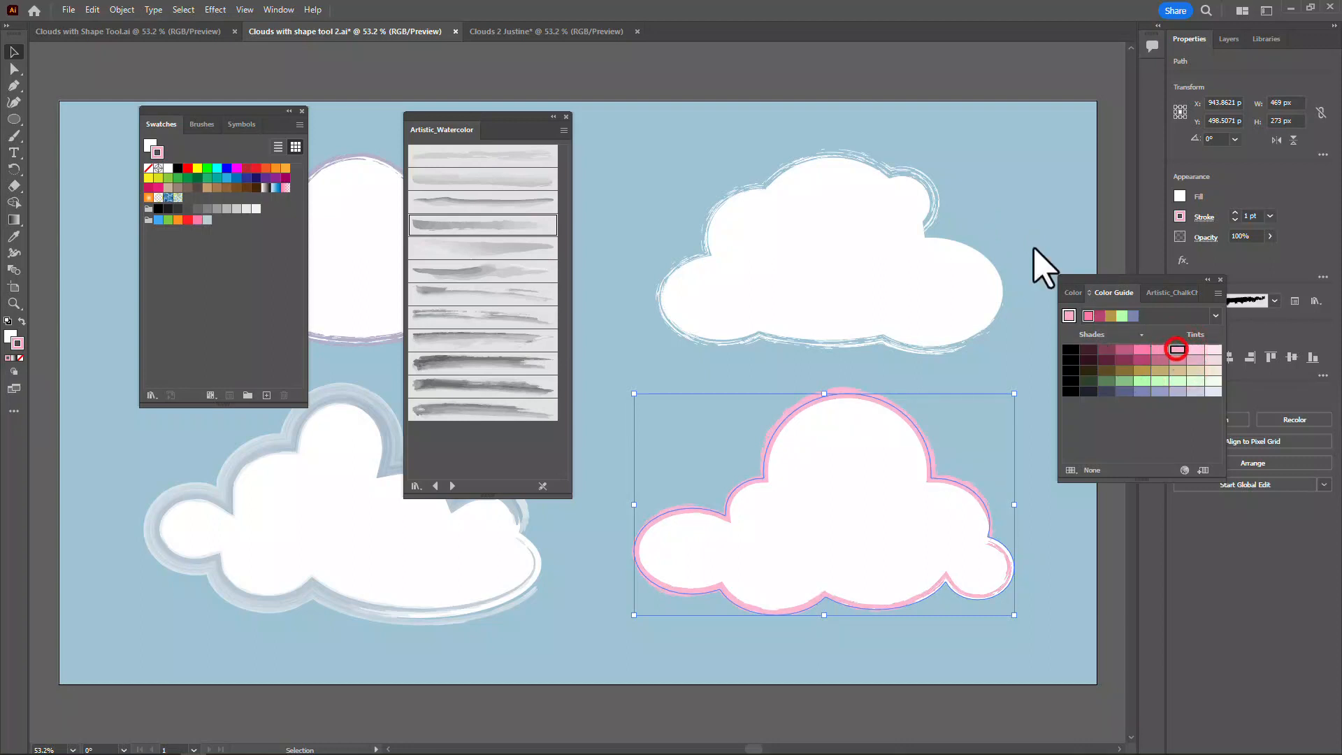
pyautogui.click(907, 135)
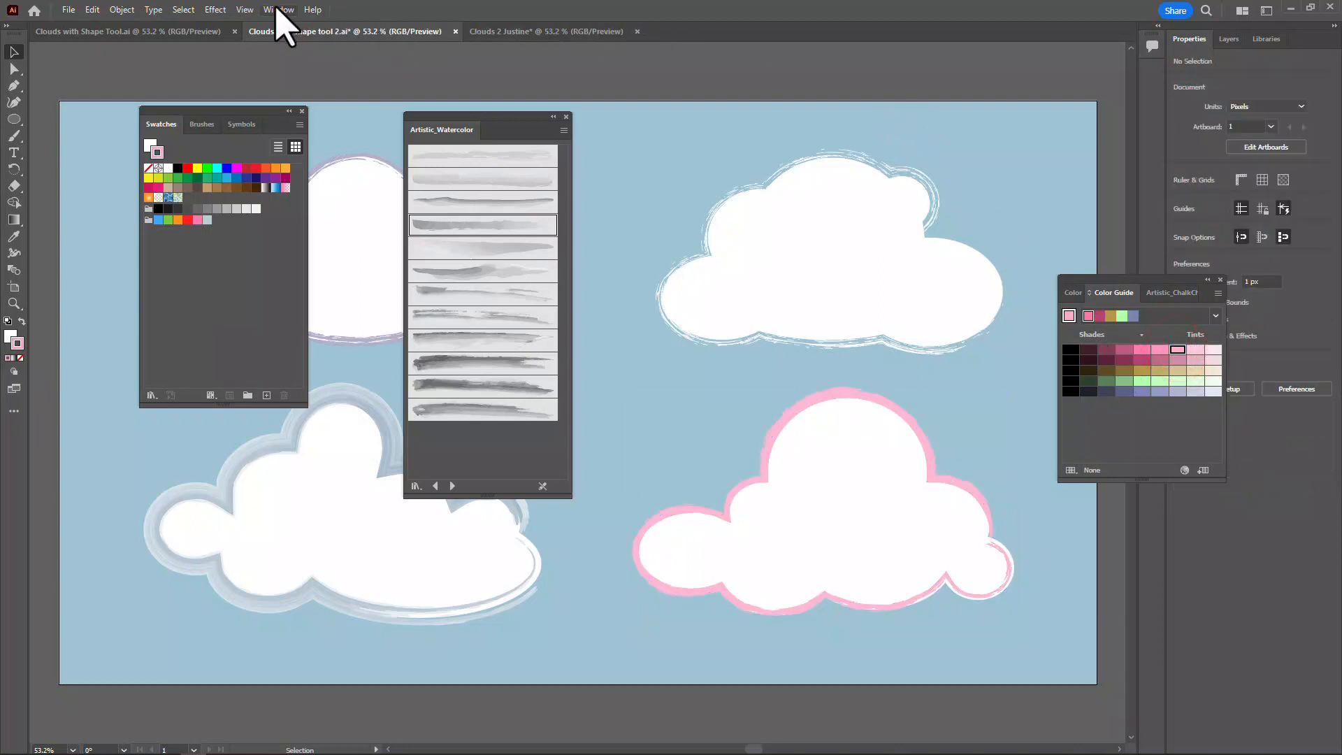
# - Reset the Essentials workspace to its default panel layout
pyautogui.click(276, 10)
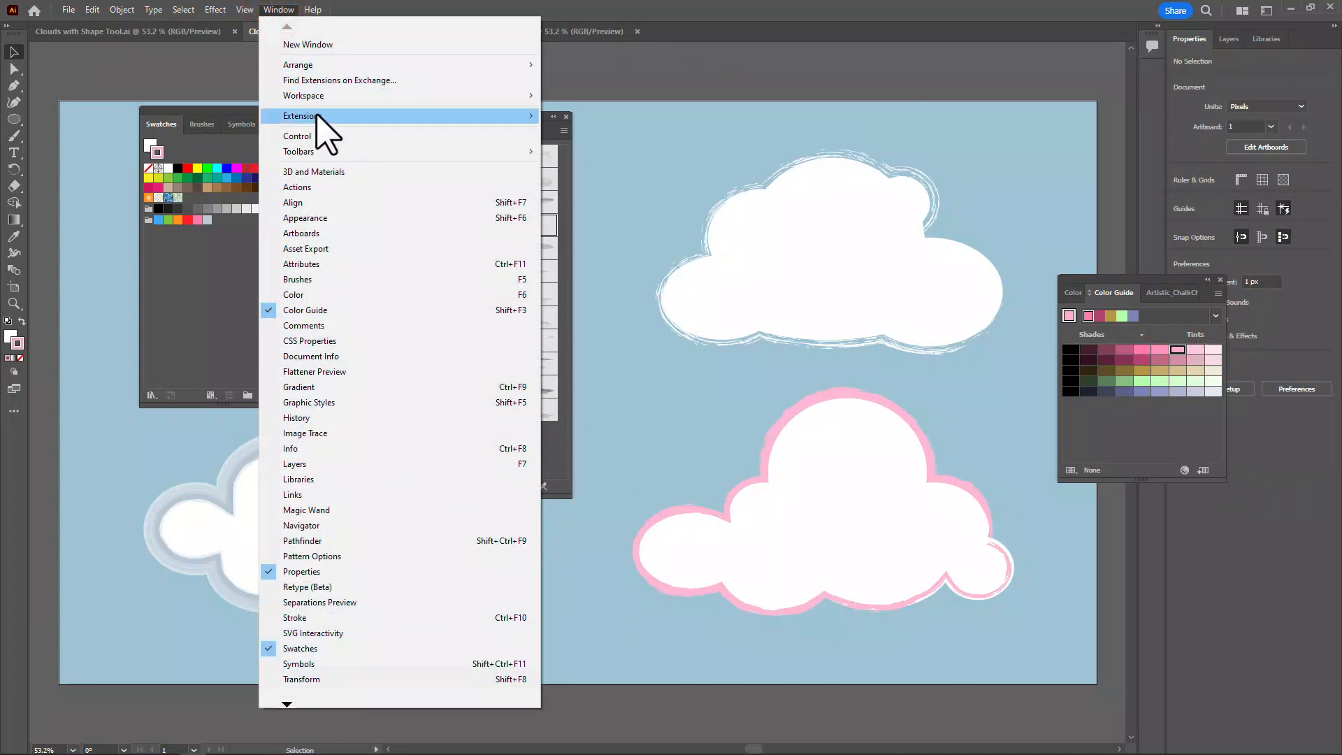
pyautogui.moveTo(328, 98)
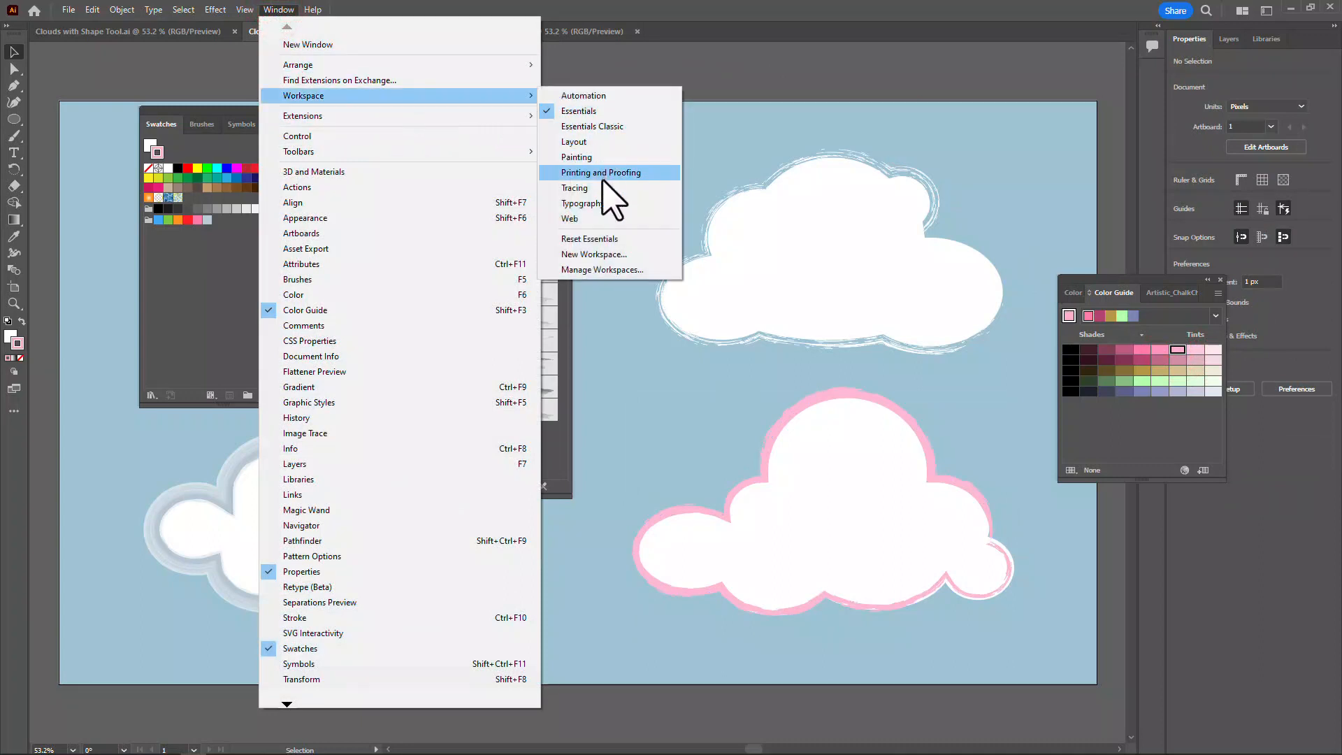
pyautogui.click(595, 239)
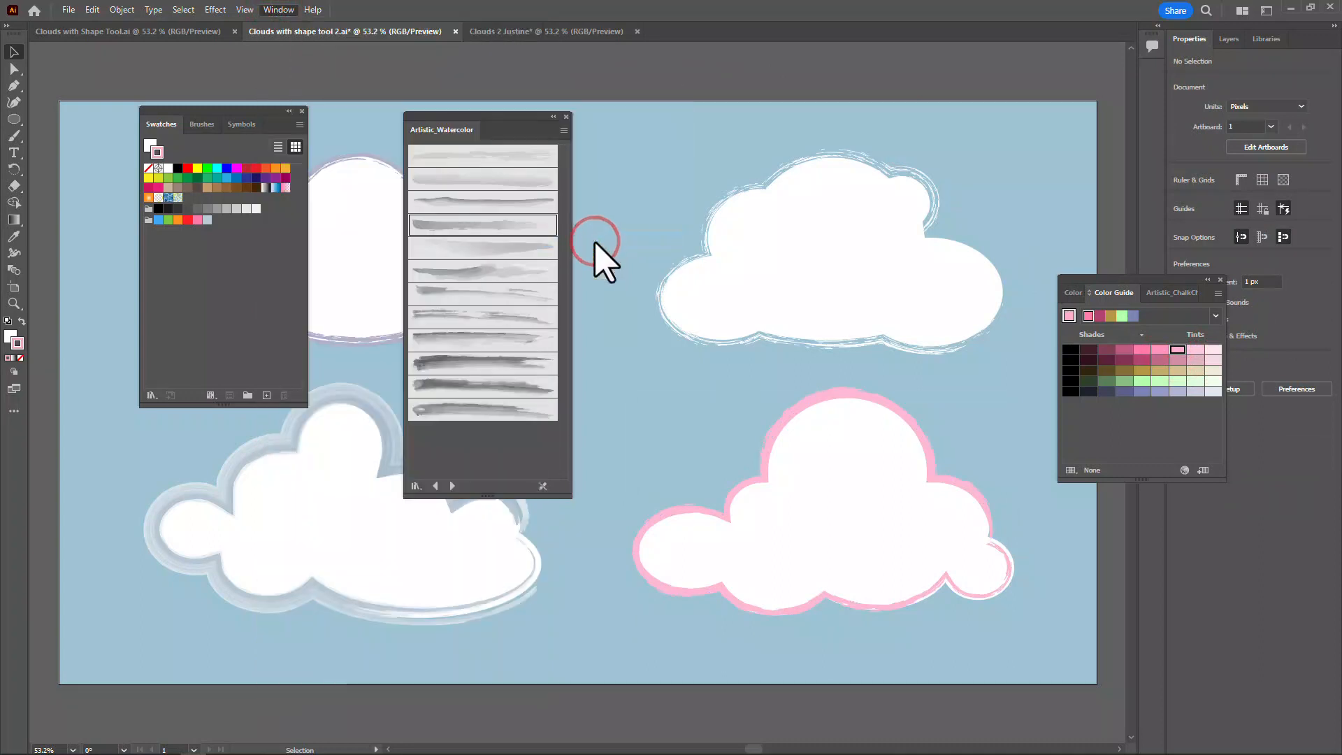